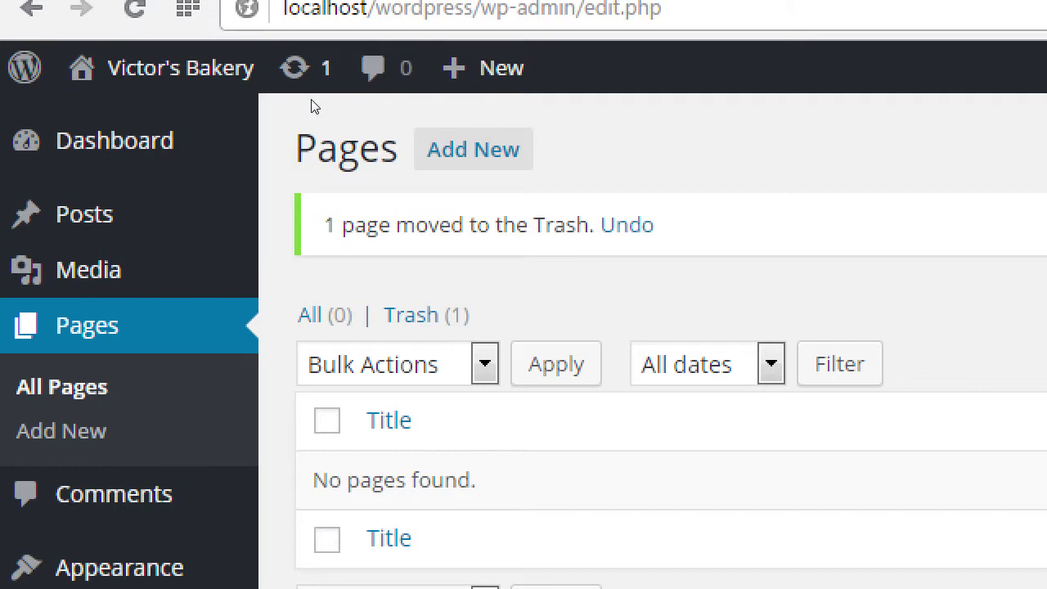
Step: Start a new page and title it "Home Page"
key(Tab)
key(Tab)
key(Tab)
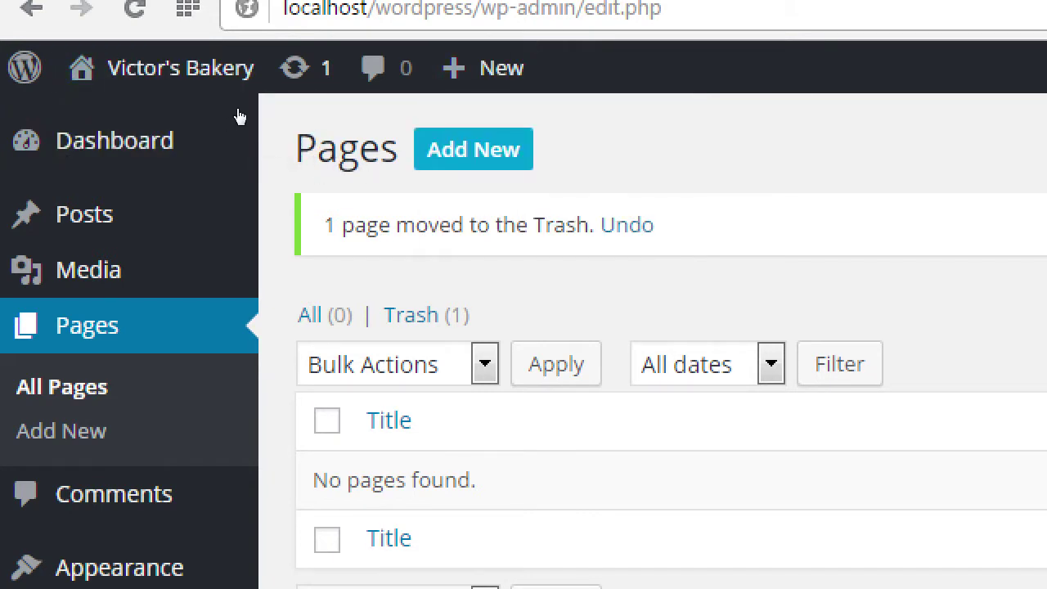
key(Return)
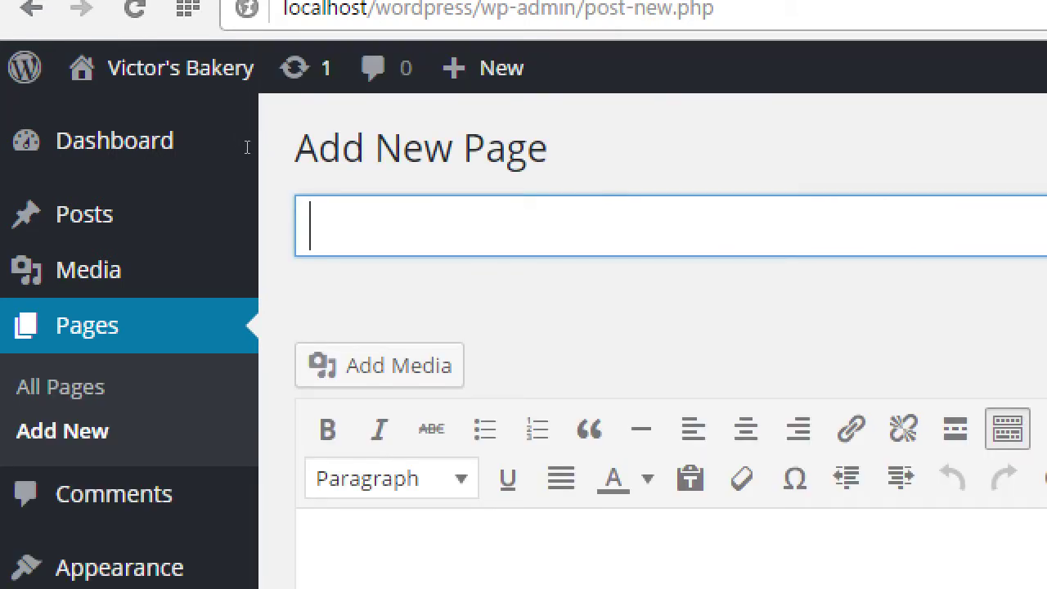
text(Home Page)
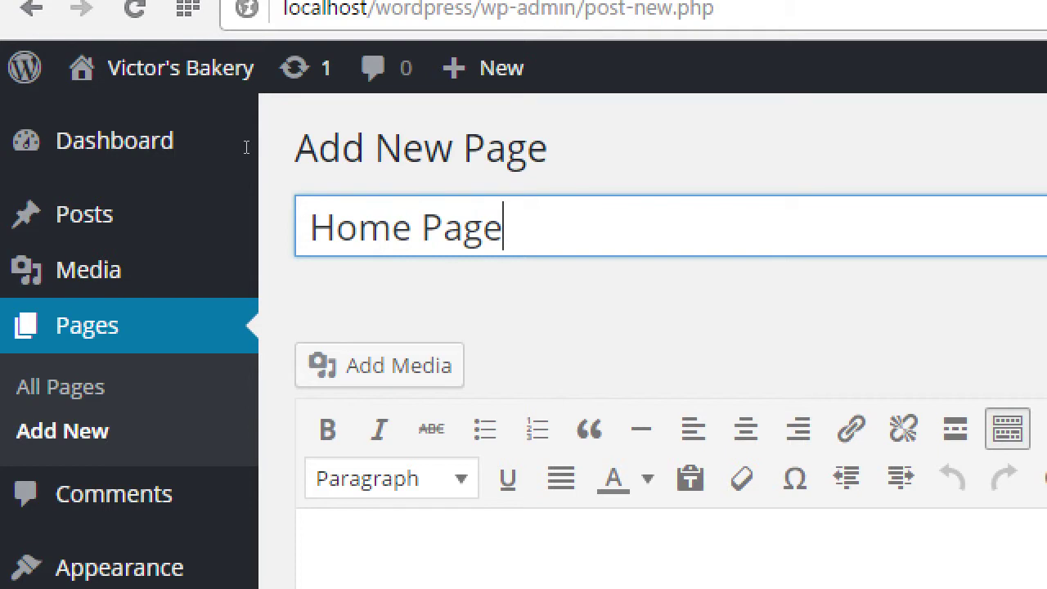
key(Tab)
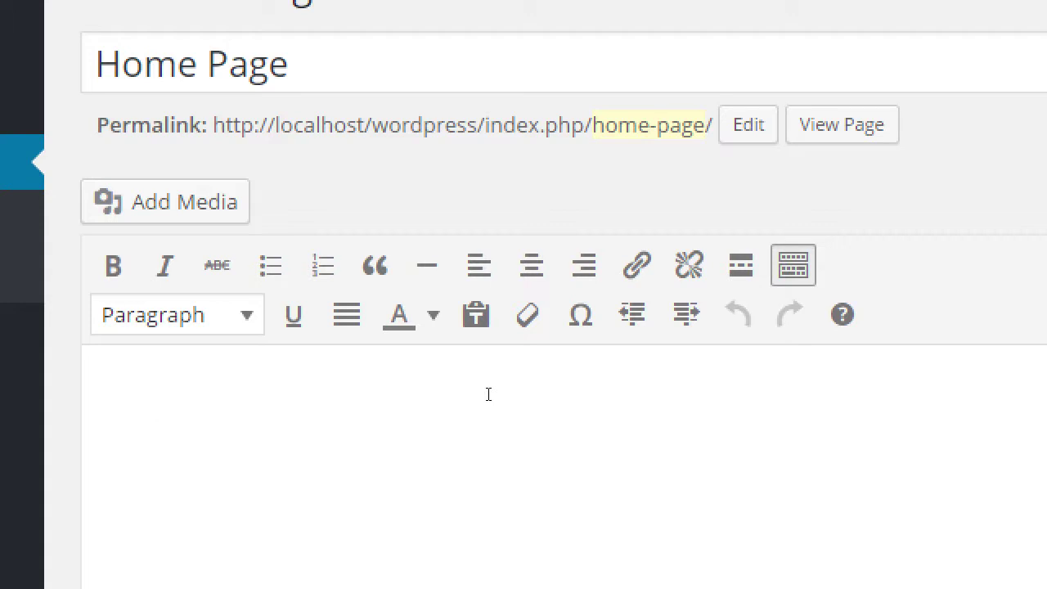
Step: Write the page's body text as "Victor's bakery is a family-friendly bakery in Eastlake."
text(Vict'rs)
key(BackSpace)
key(BackSpace)
key(BackSpace)
text(or's bakery is a )
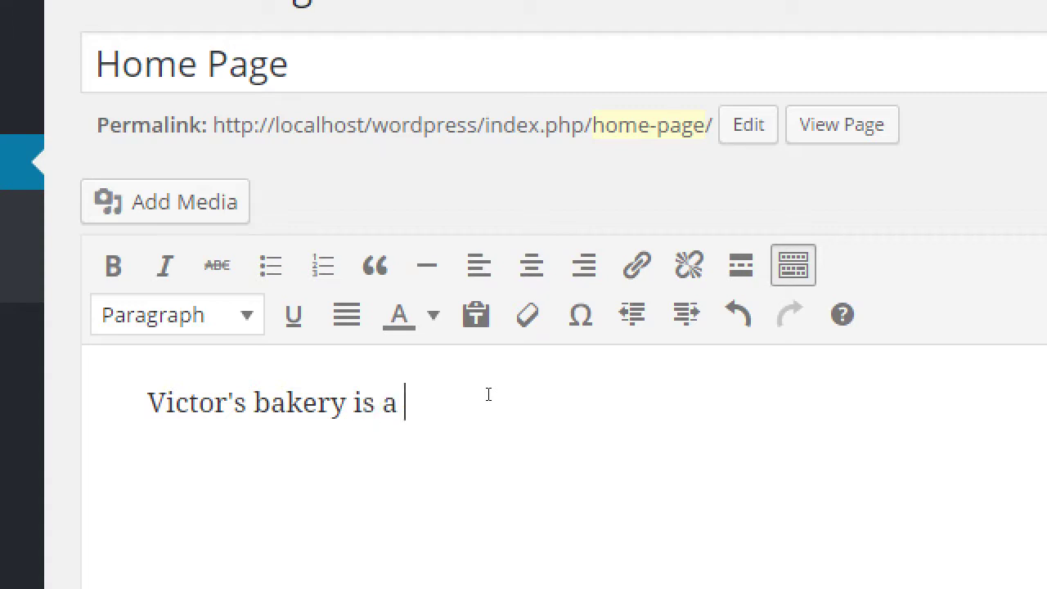
text(family-frie)
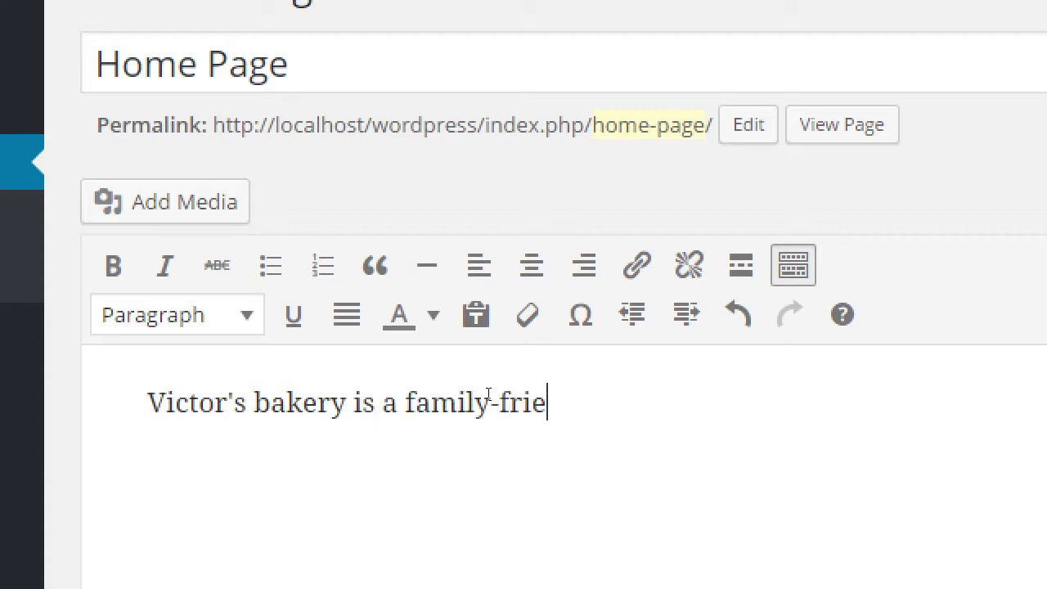
text(ndly bakery in East)
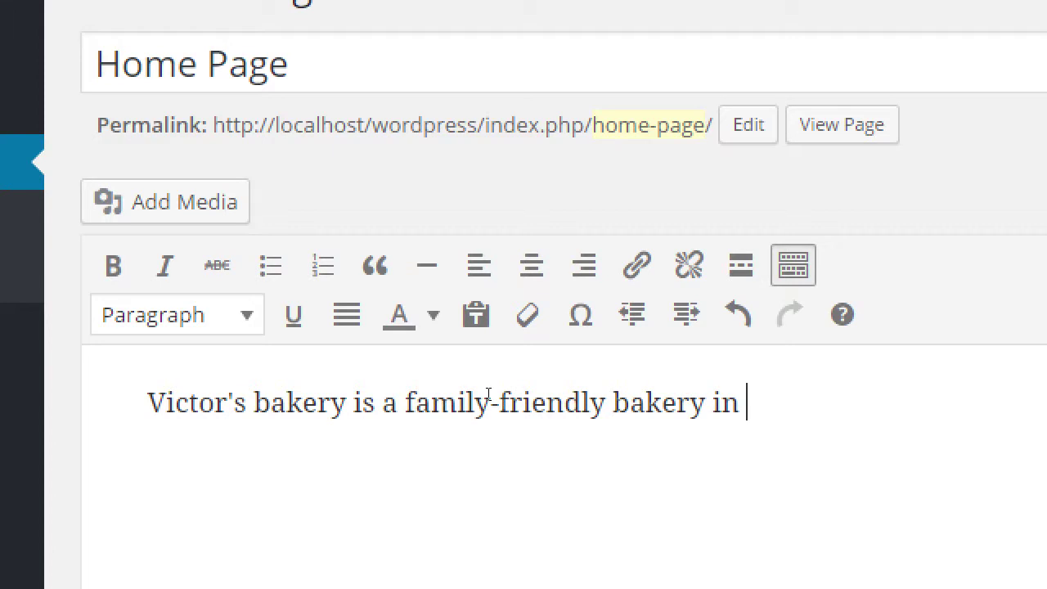
text(lake.)
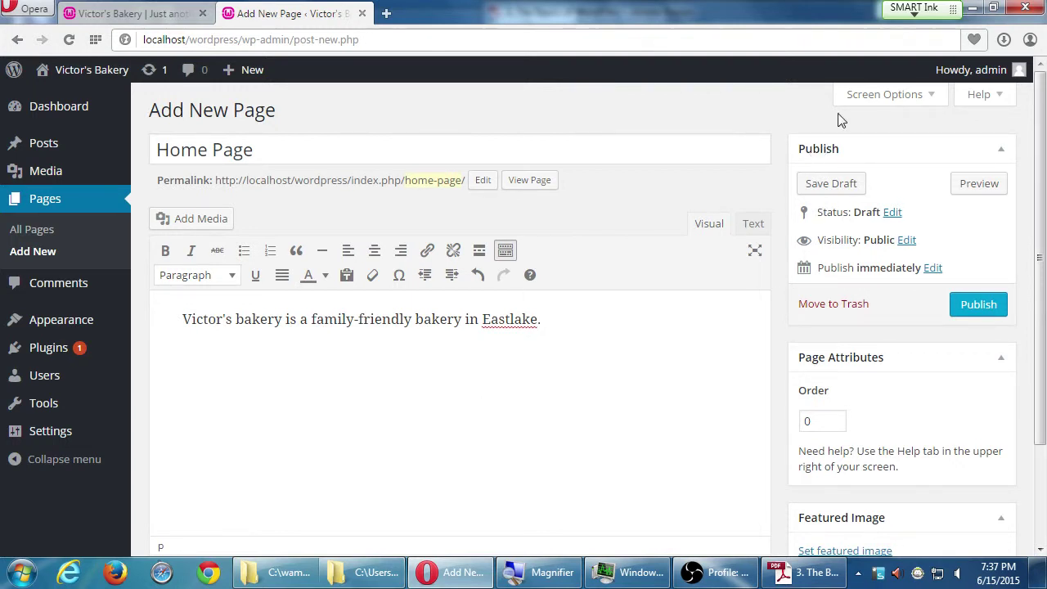
Step: Collapse the Page Attributes box in the page editor and look over the remaining boxes
scroll(889, 286, down, 2)
scroll(888, 286, up, 2)
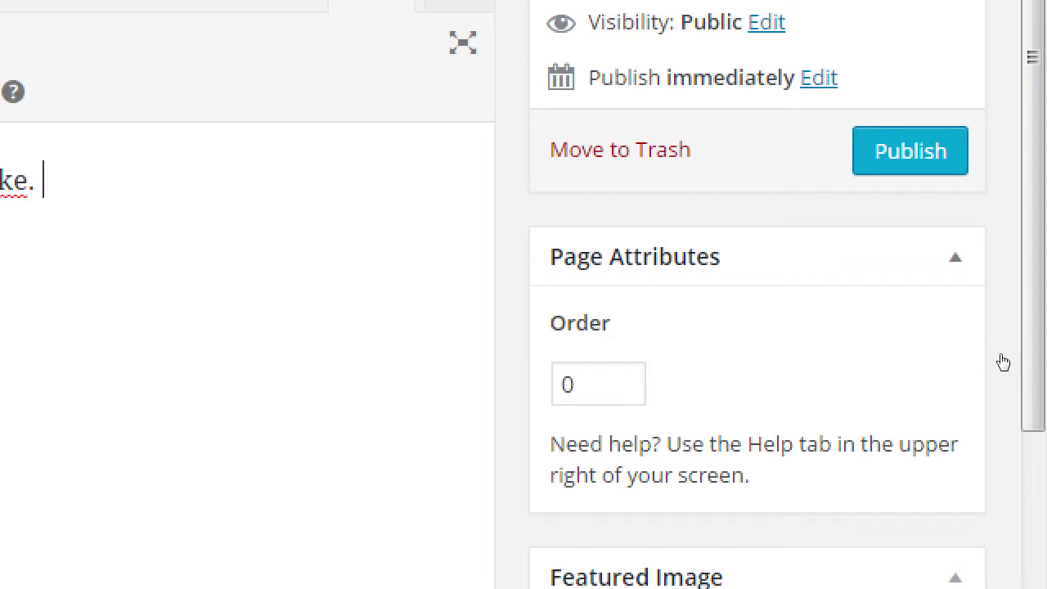
click(955, 257)
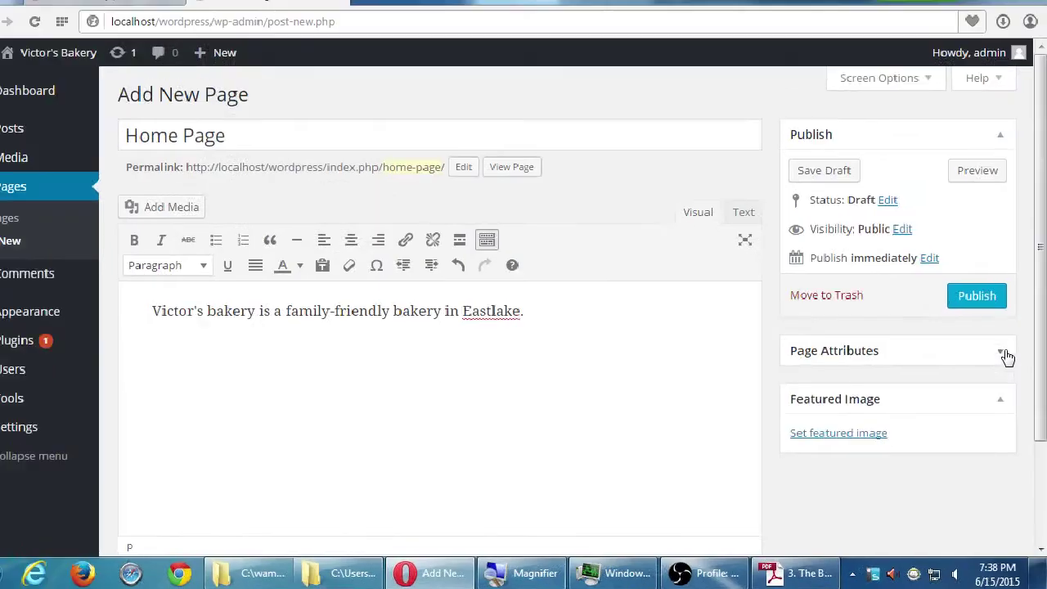
scroll(793, 505, down, 2)
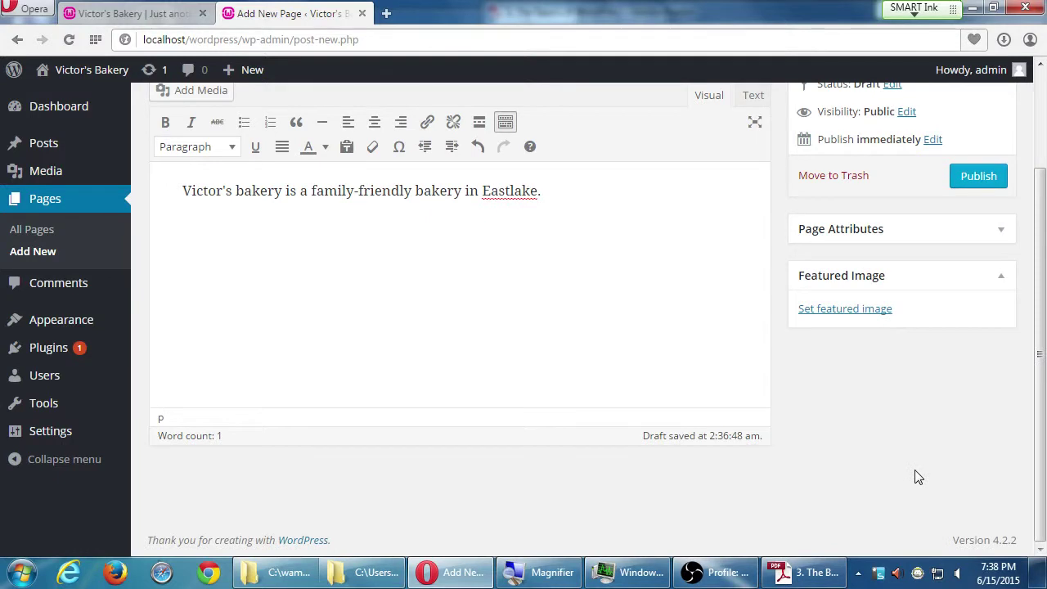
scroll(916, 477, up, 2)
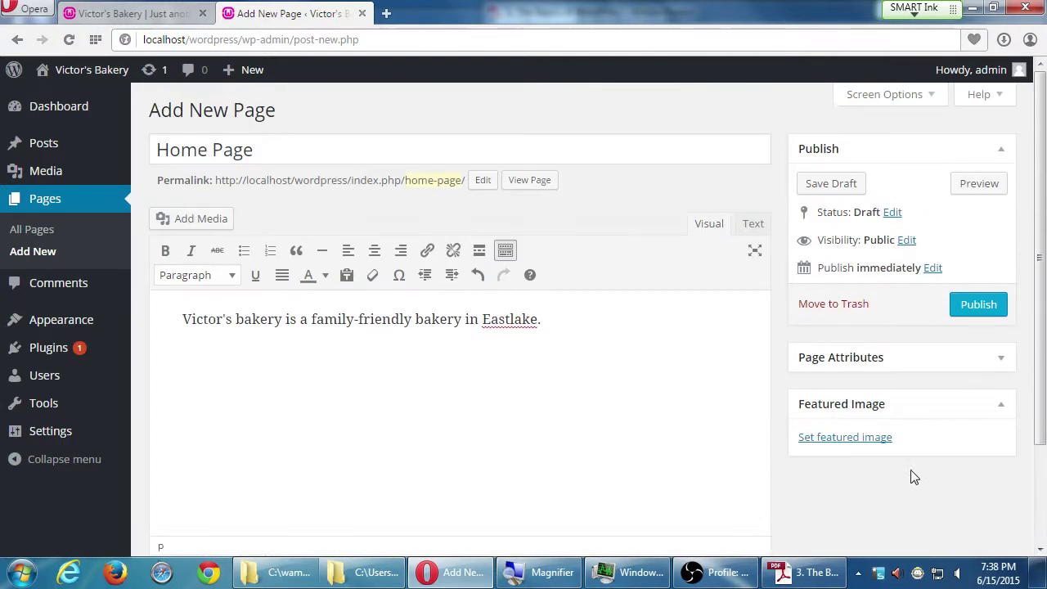
Step: Show the Discussion box in the page editor through the screen options
click(873, 99)
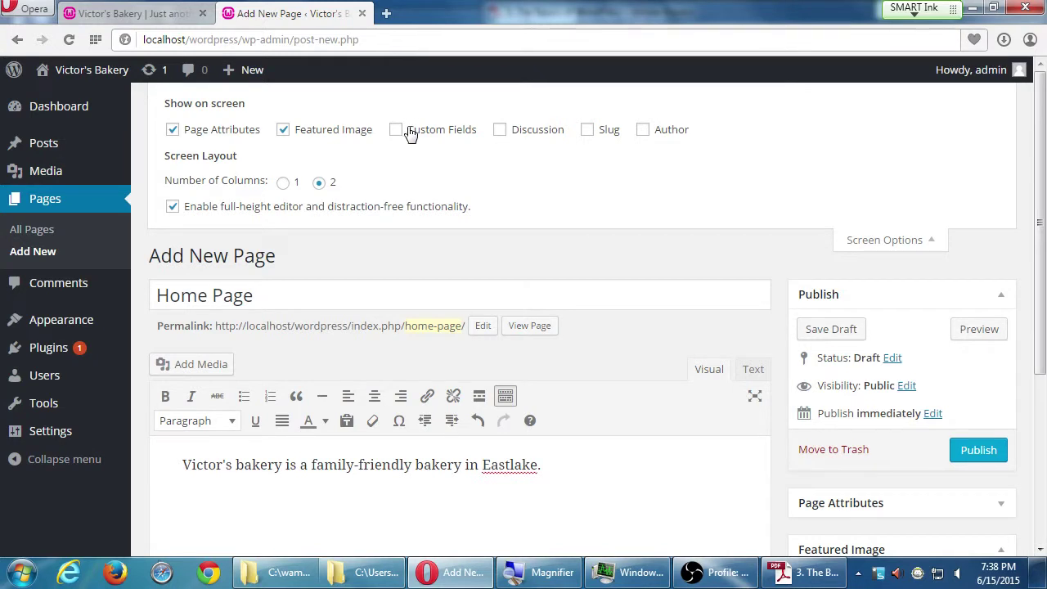
click(502, 131)
scroll(813, 398, down, 5)
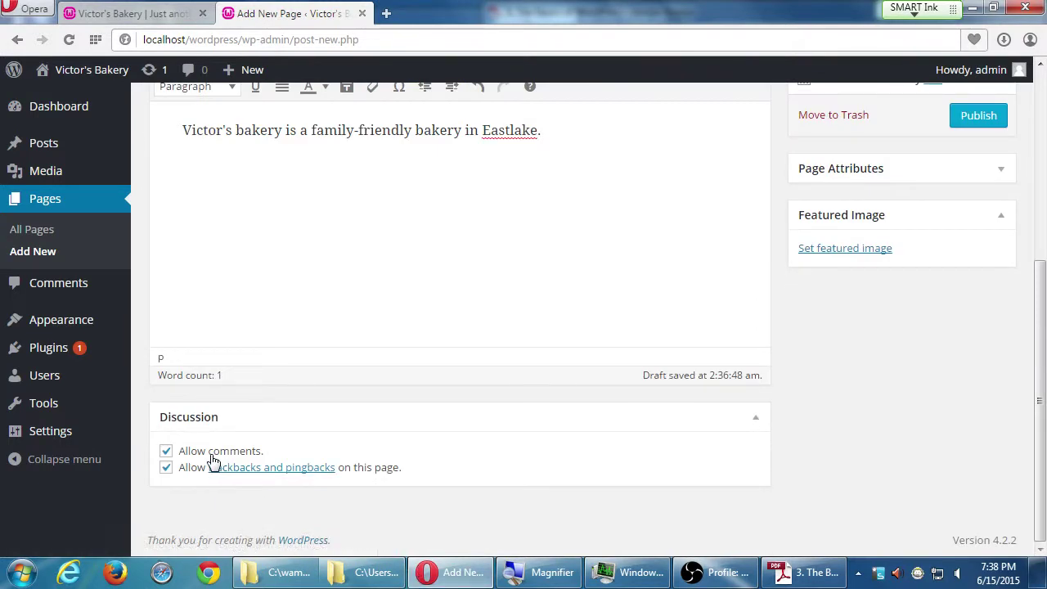
scroll(461, 505, up, 5)
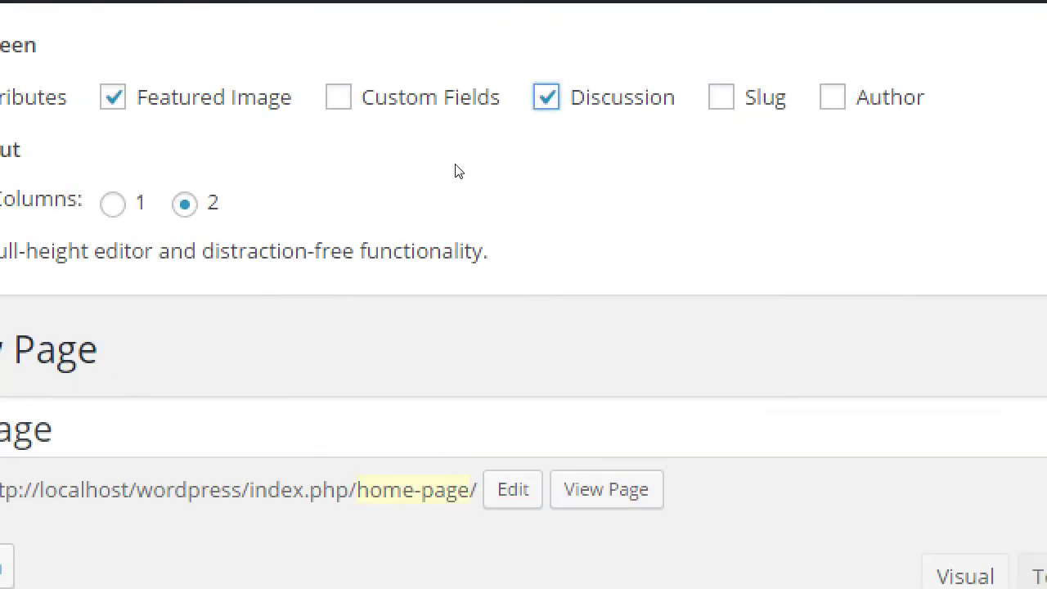
Step: Turn off comments for the Home Page in its Discussion settings
key(Return)
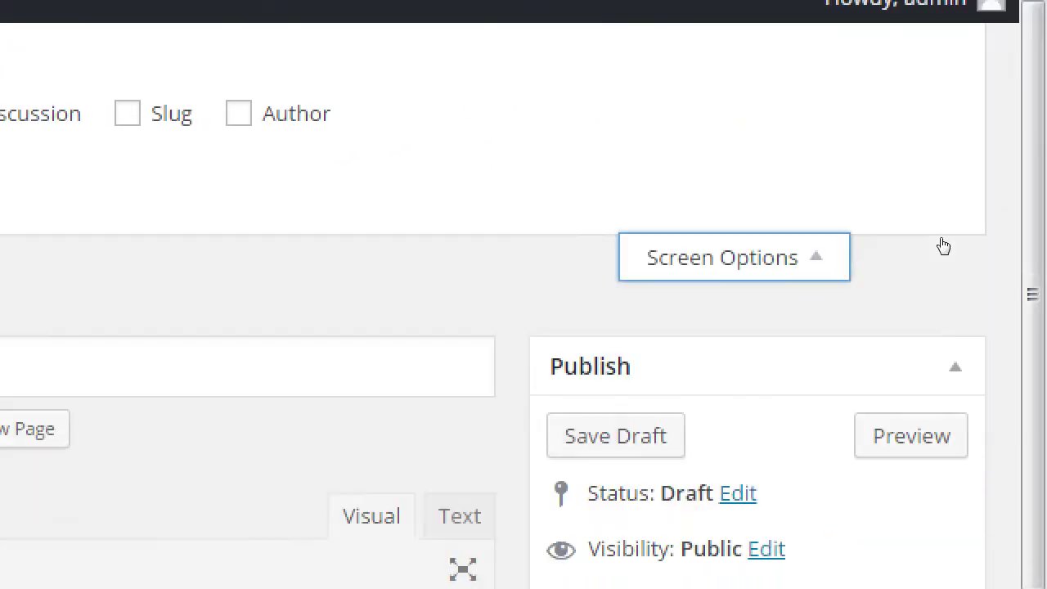
key(Return)
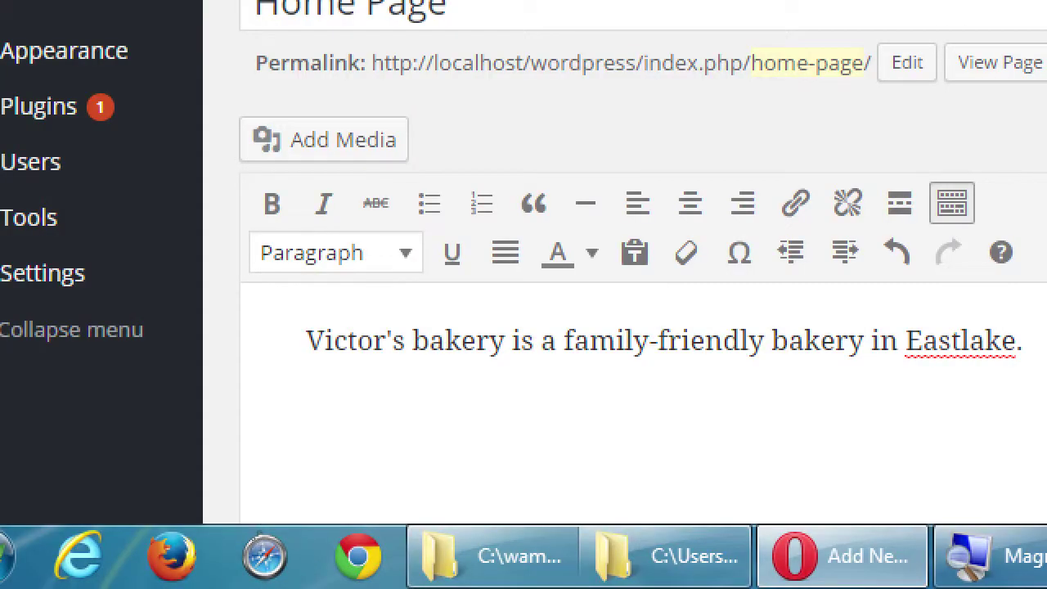
scroll(222, 460, down, 5)
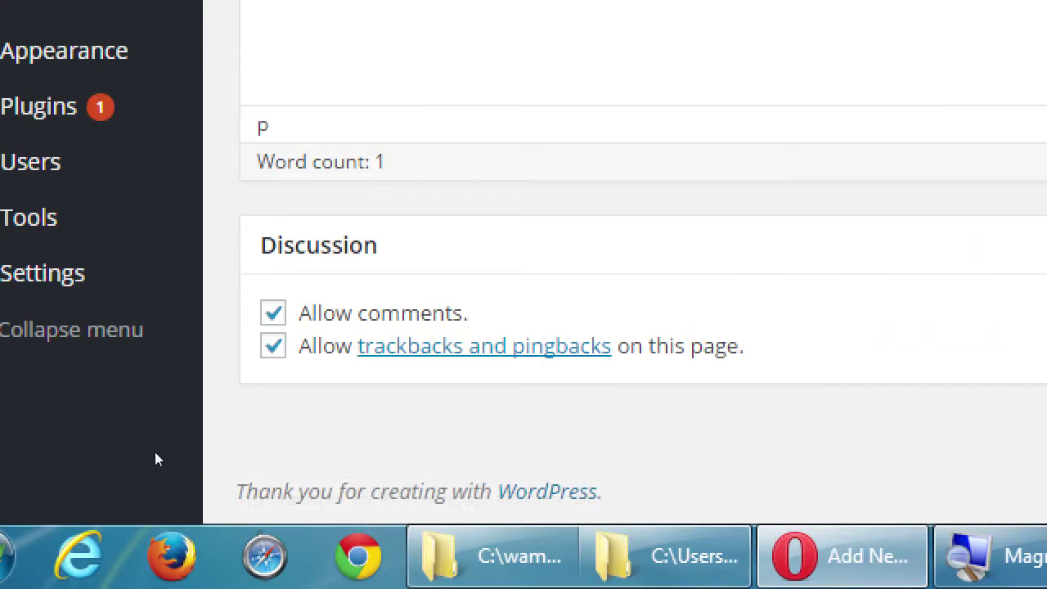
key(space)
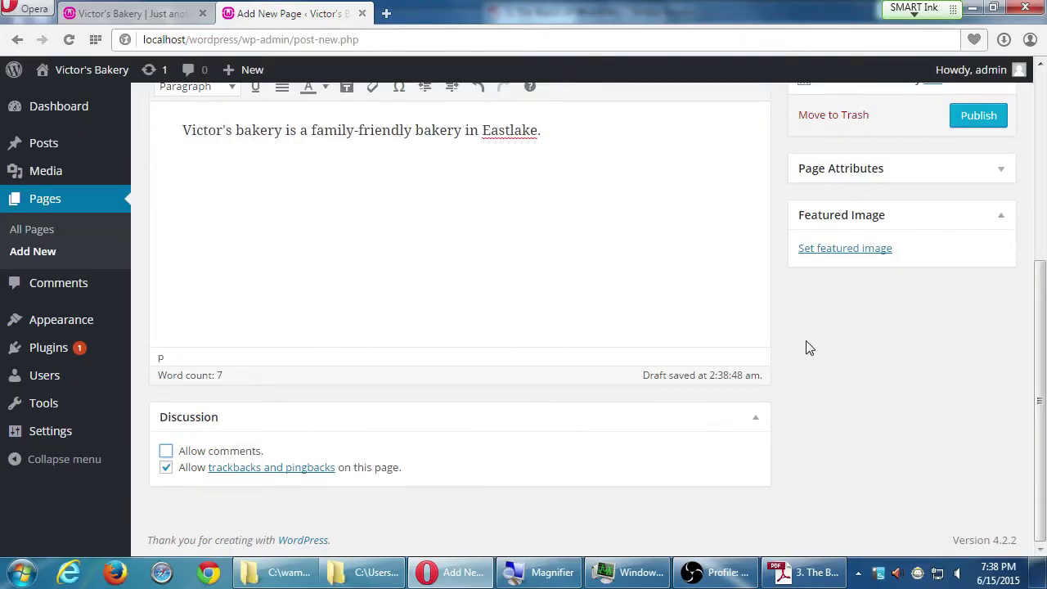
Step: Hide the screen options and publish the Home Page
scroll(840, 379, up, 4)
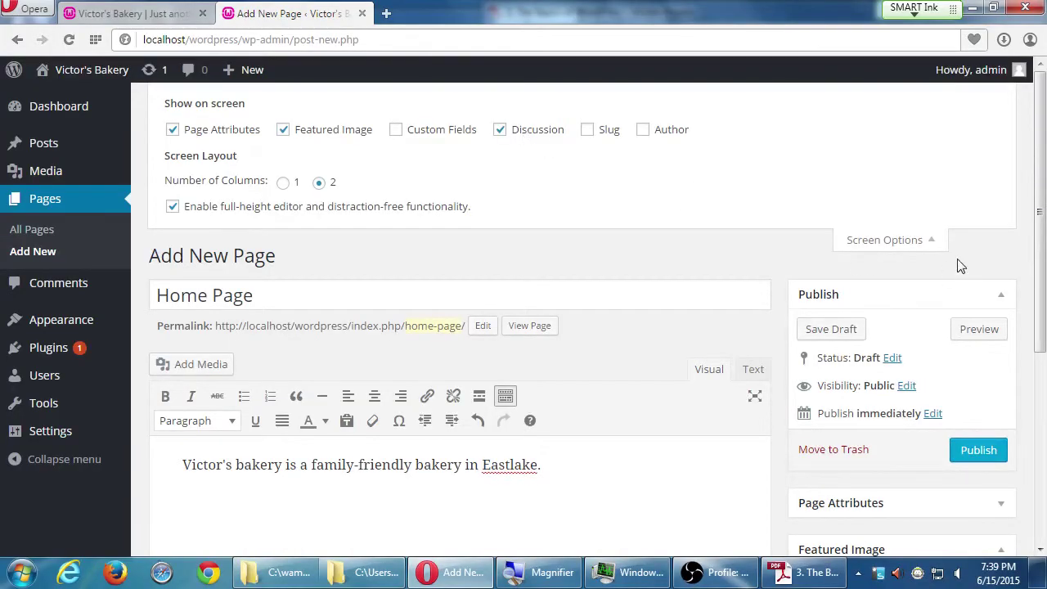
click(911, 245)
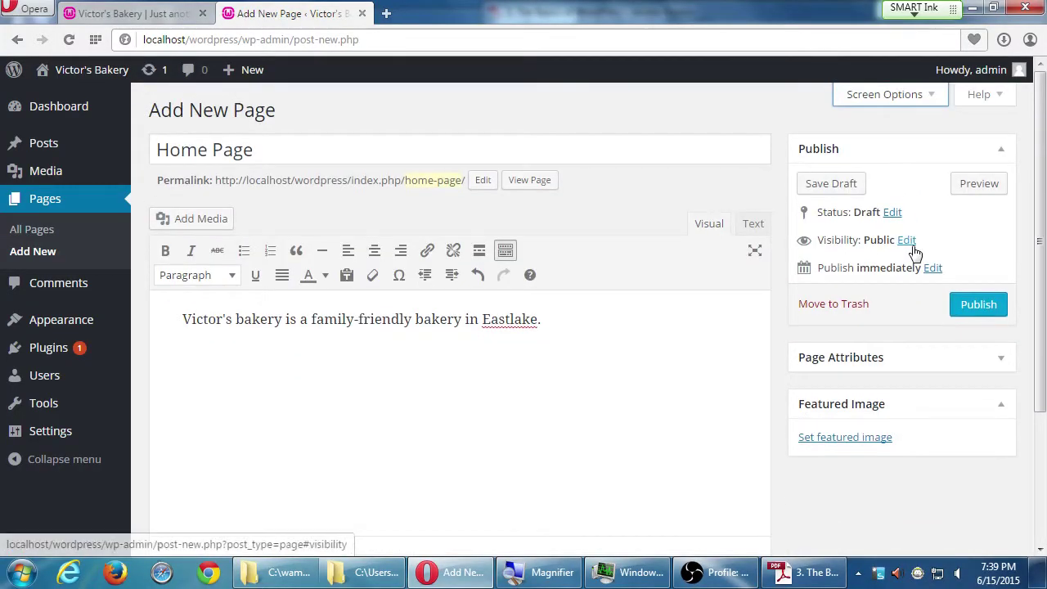
click(964, 305)
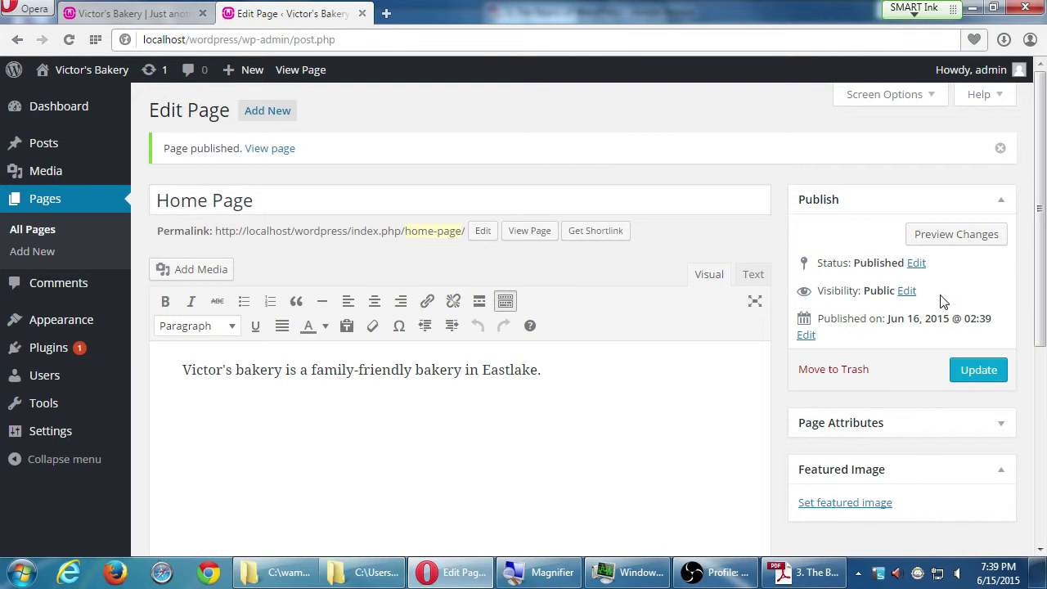
Step: Visit the live Victor's Bakery site and look through what its front page displays
click(72, 101)
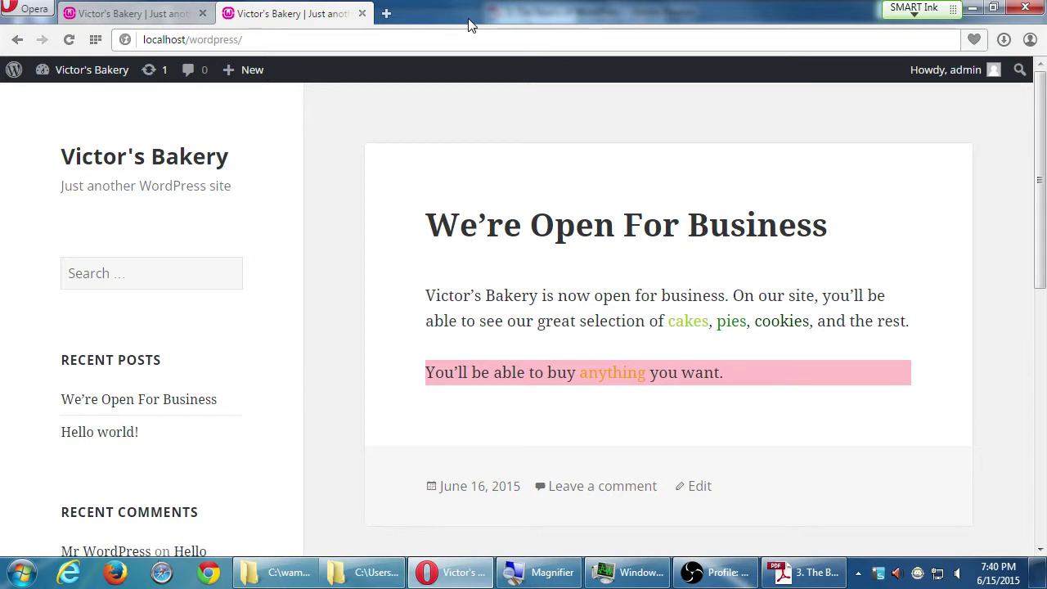
scroll(401, 271, down, 3)
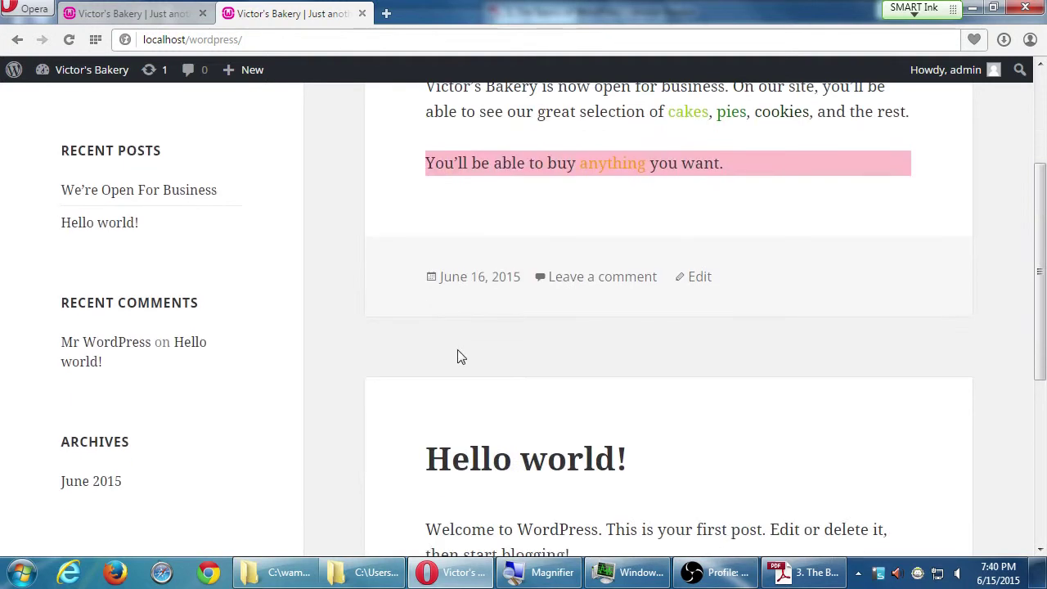
scroll(474, 360, down, 5)
scroll(493, 401, up, 6)
scroll(493, 401, up, 3)
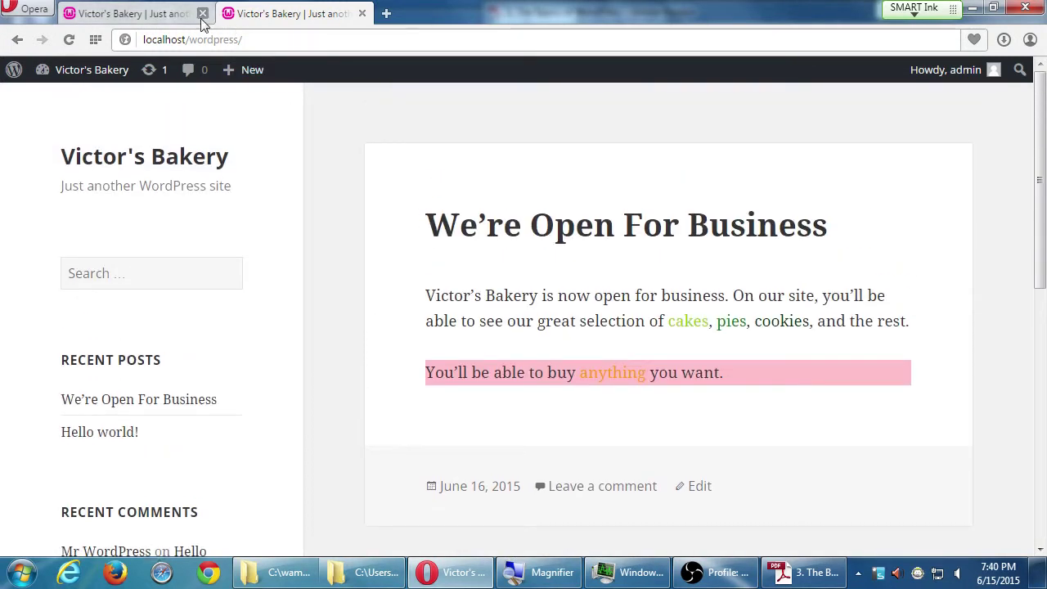
Step: Close the spare browser tab of the site and return to the WordPress Dashboard
click(202, 14)
mouse_move(69, 74)
click(86, 106)
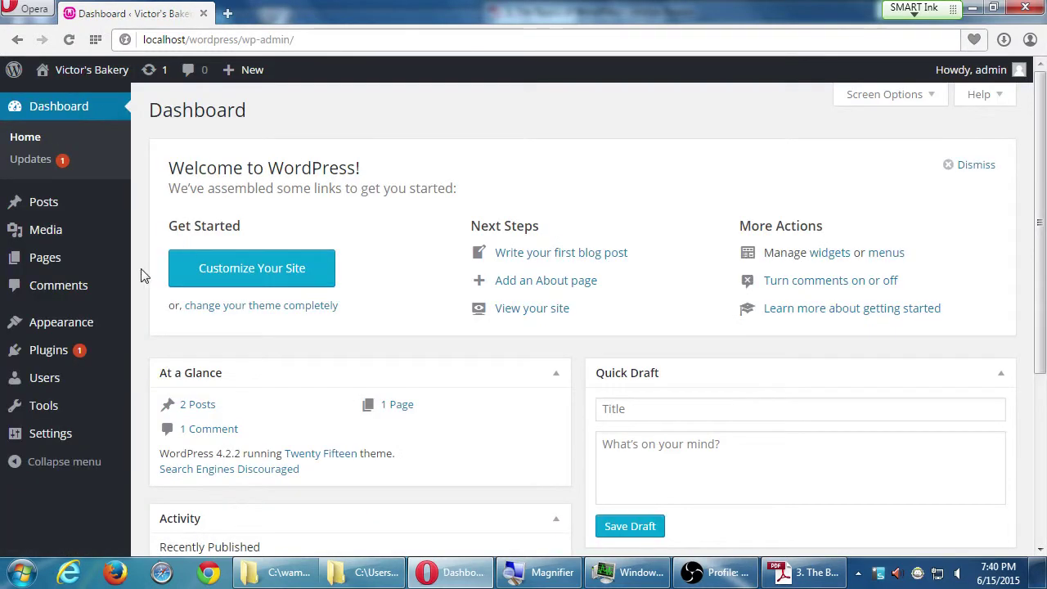
Step: In the Reading Settings, make the front page a static page using "Home Page" and save the changes
mouse_move(54, 441)
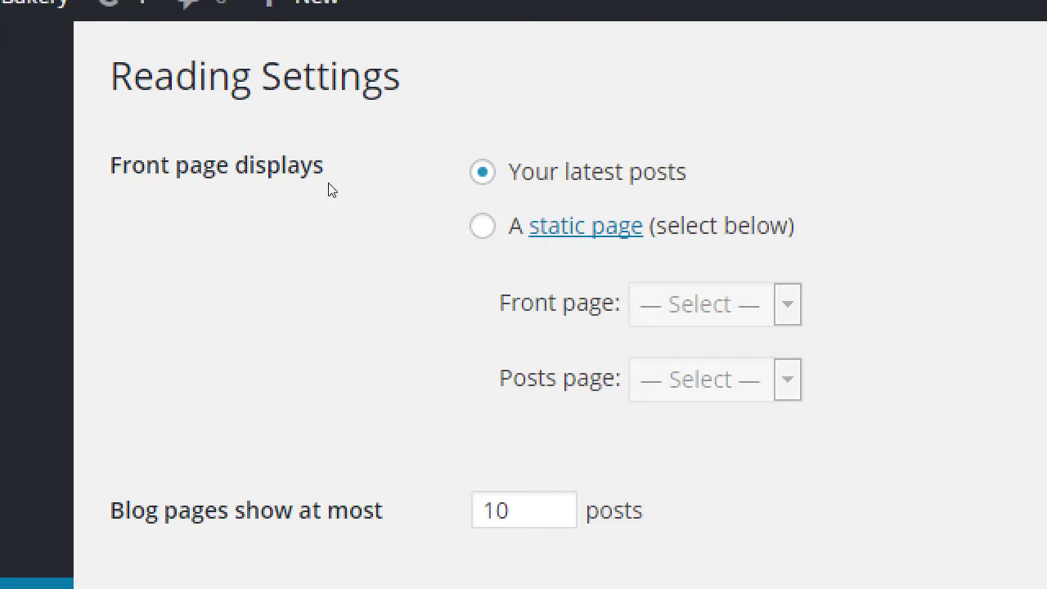
key(Down)
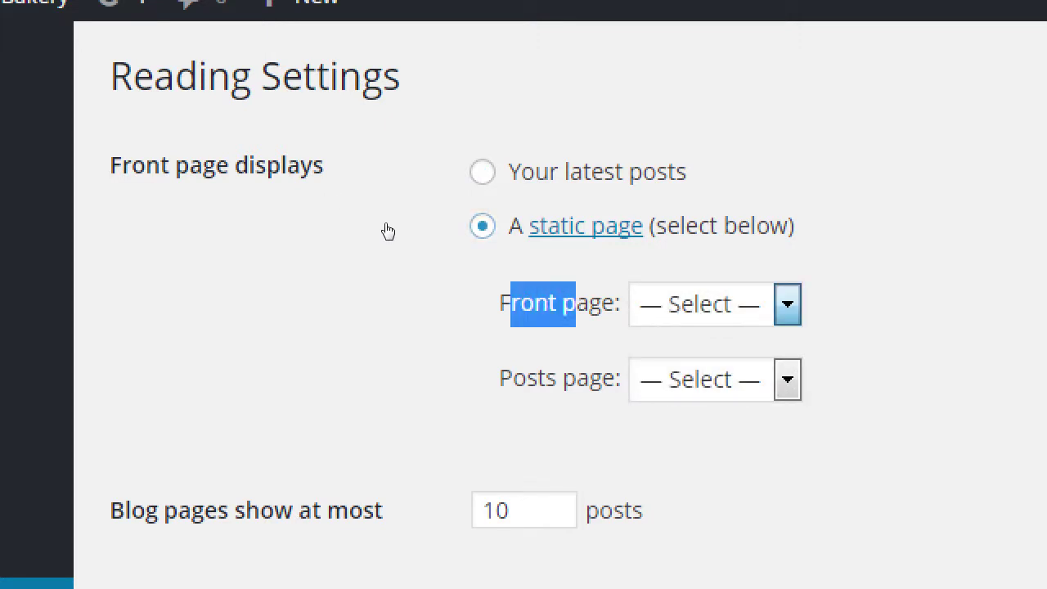
key(alt+Down)
key(Down)
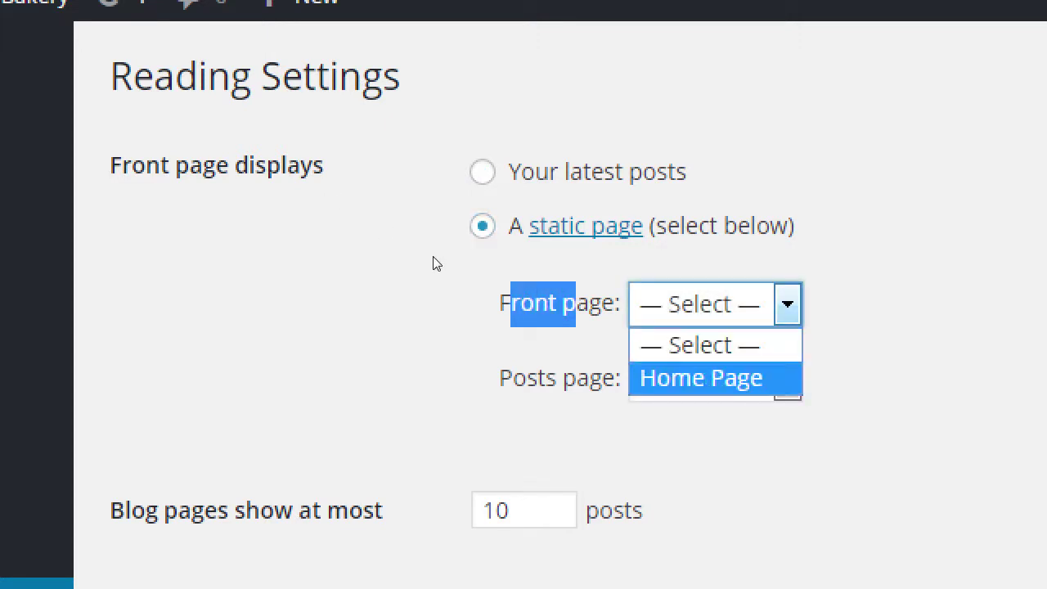
key(Return)
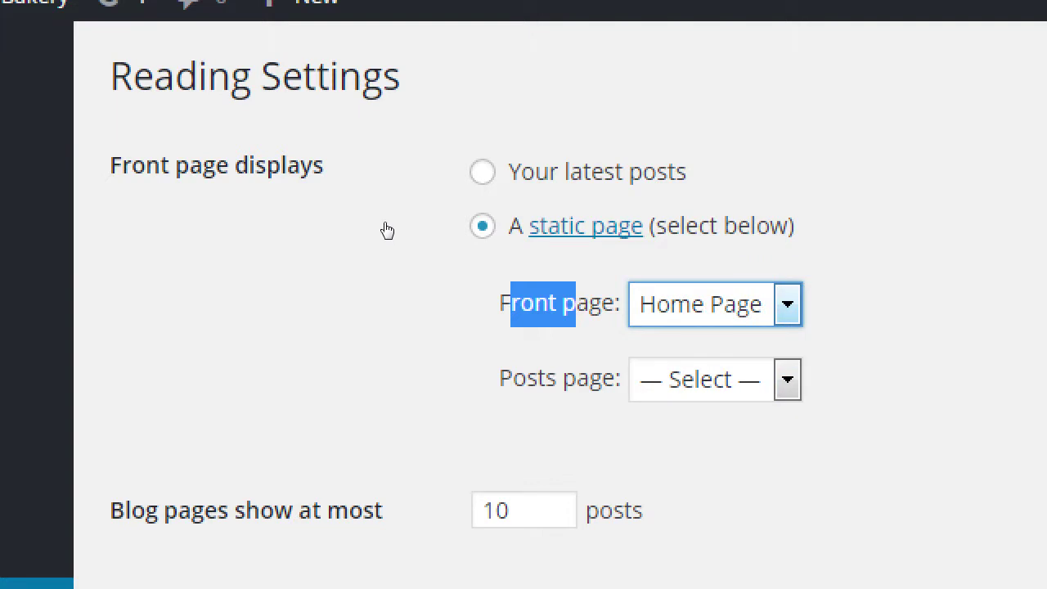
click(301, 225)
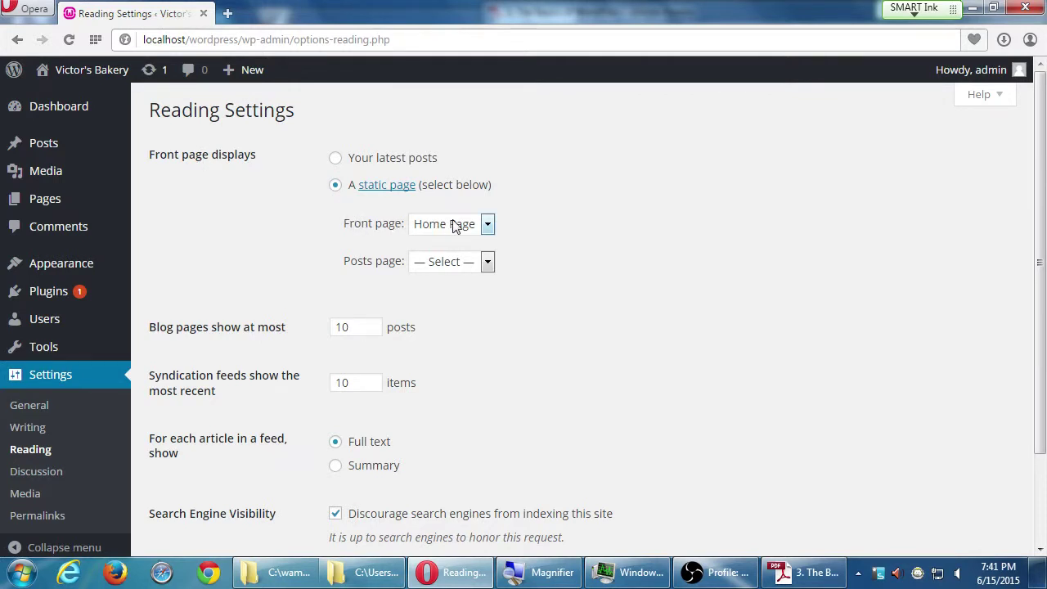
scroll(616, 345, down, 3)
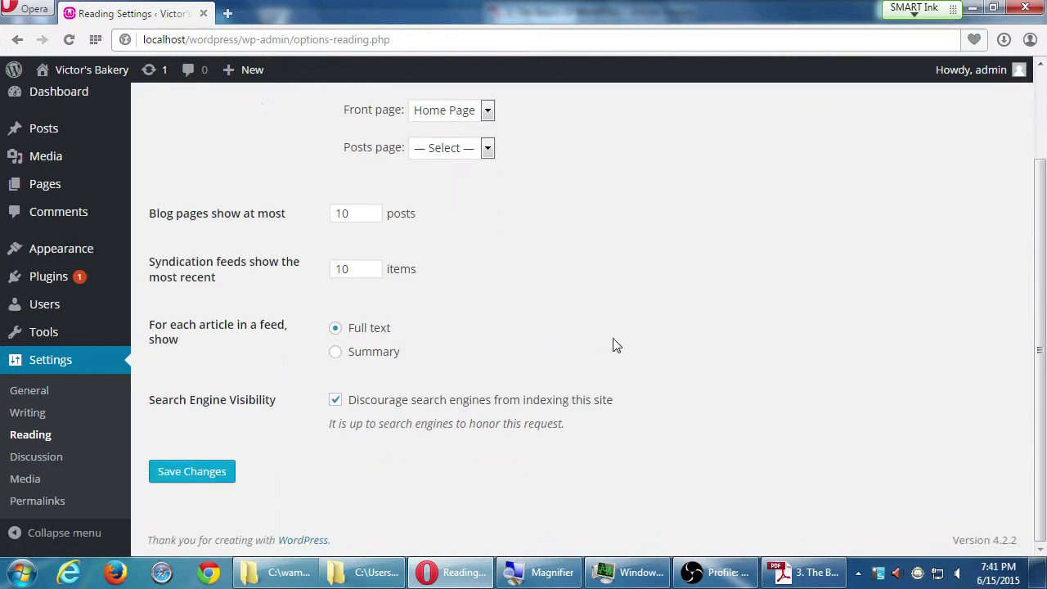
click(179, 480)
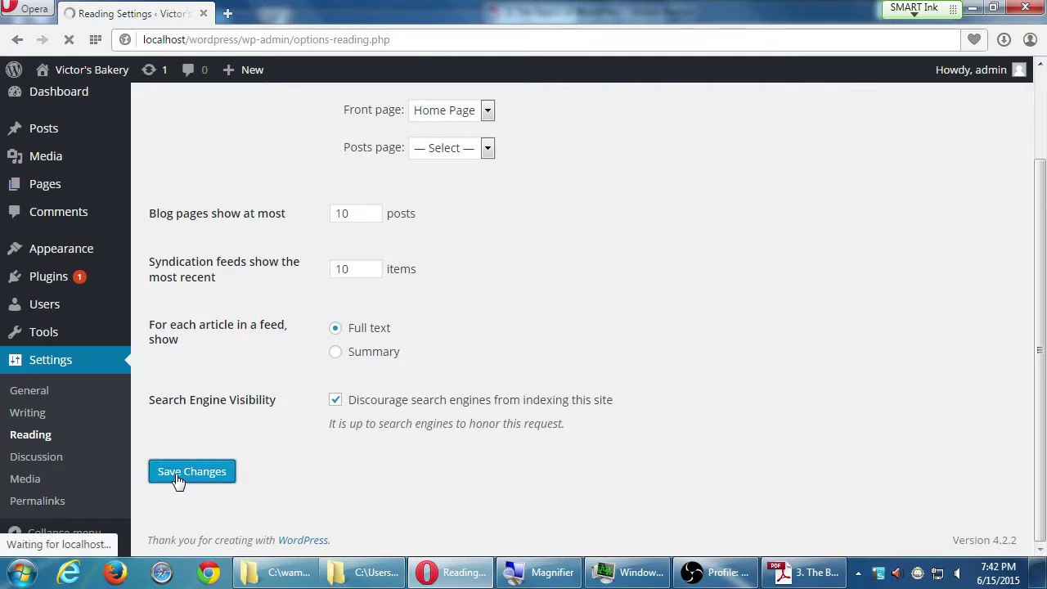
Step: Visit the live site and check the title of the page shown as its front page
click(103, 78)
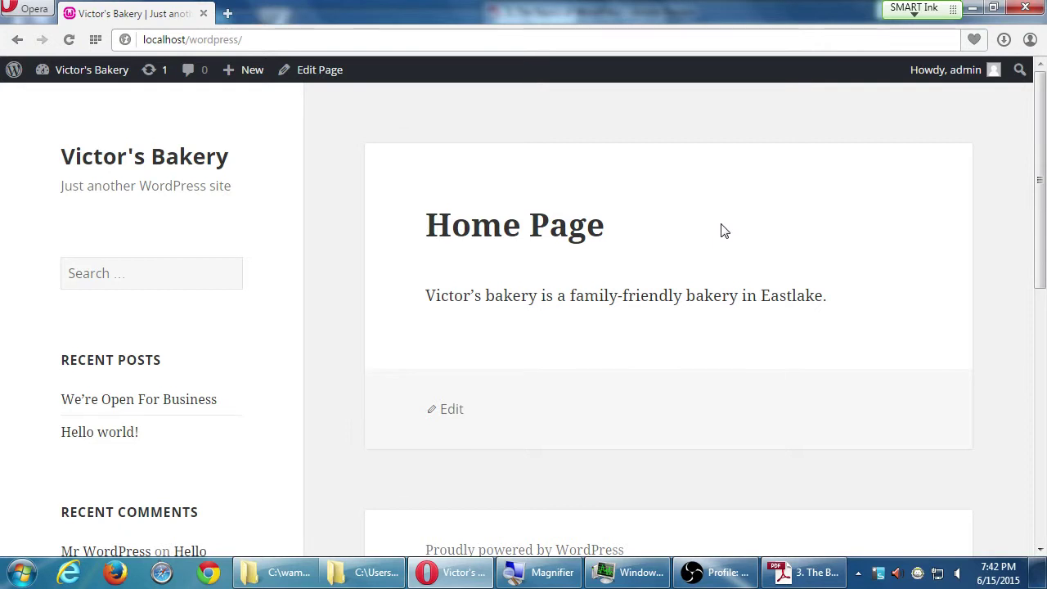
drag(496, 231, 602, 230)
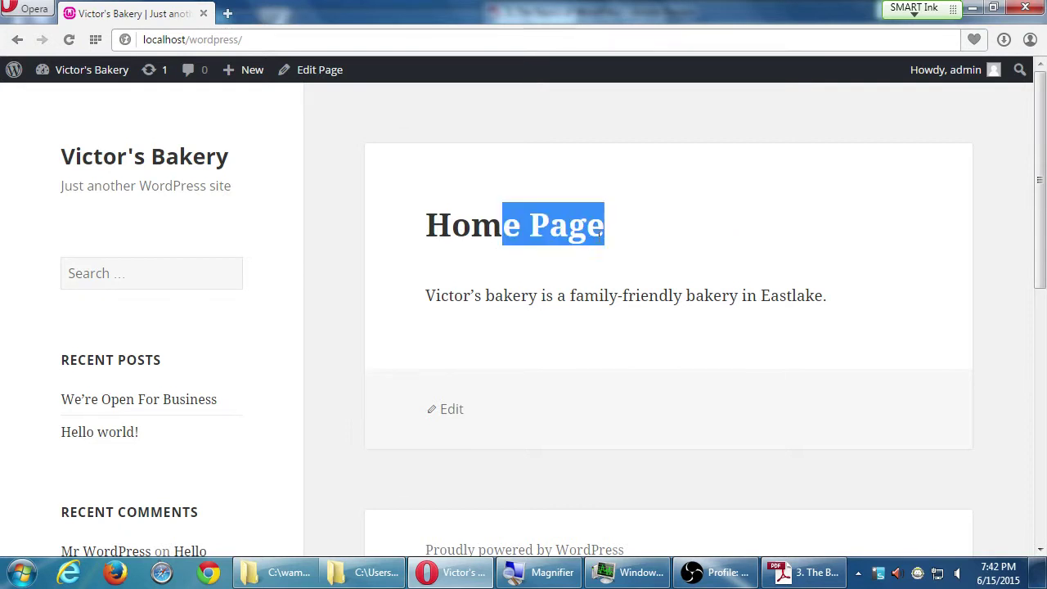
Step: Look through the content and sidebar of the live site's front page from start to end
click(688, 245)
scroll(685, 337, down, 3)
scroll(654, 423, down, 4)
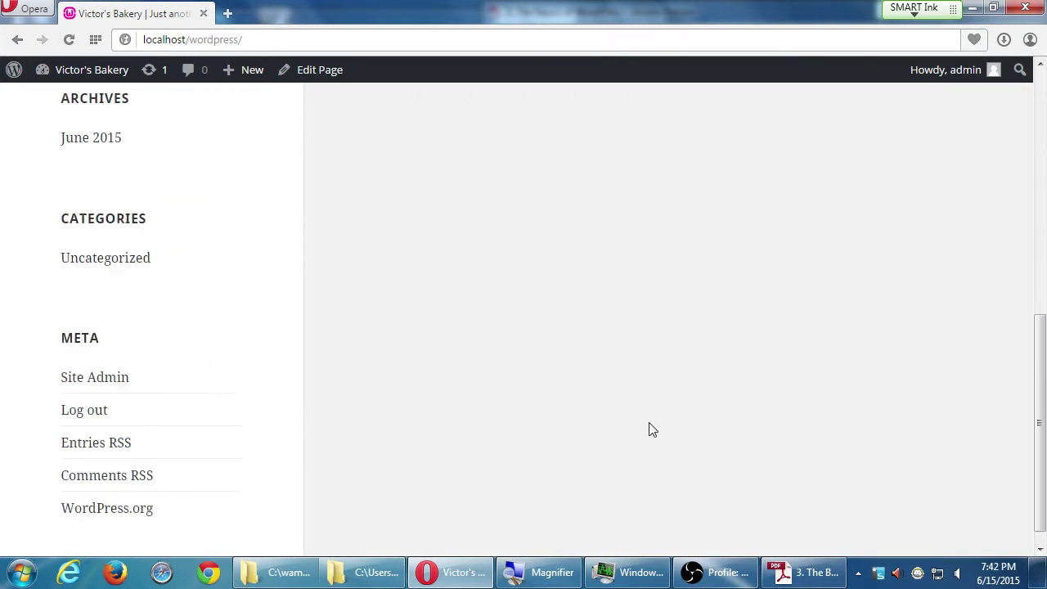
scroll(641, 460, up, 5)
scroll(622, 446, up, 3)
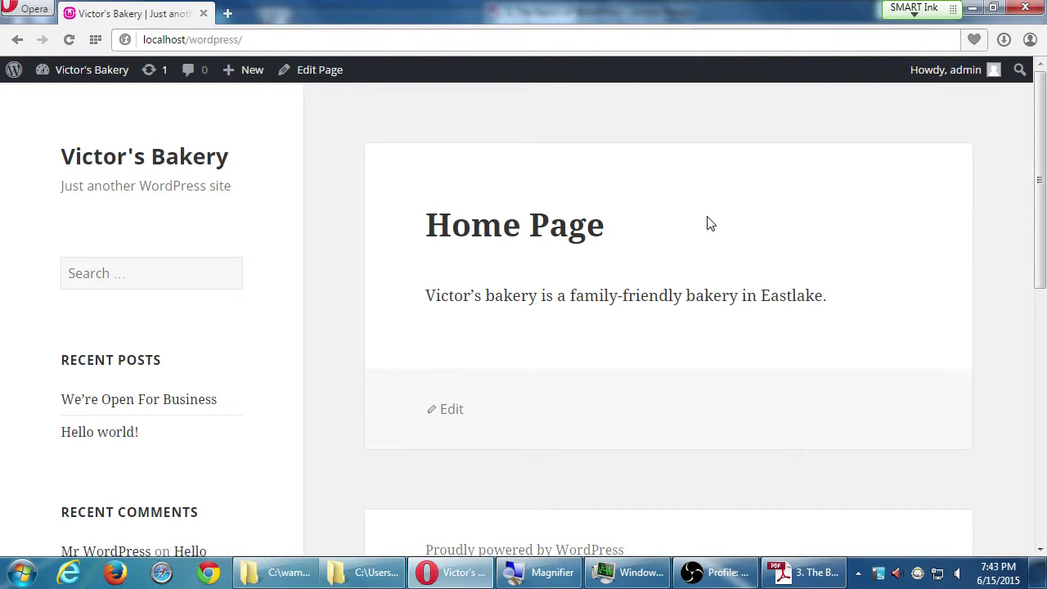
scroll(346, 316, down, 4)
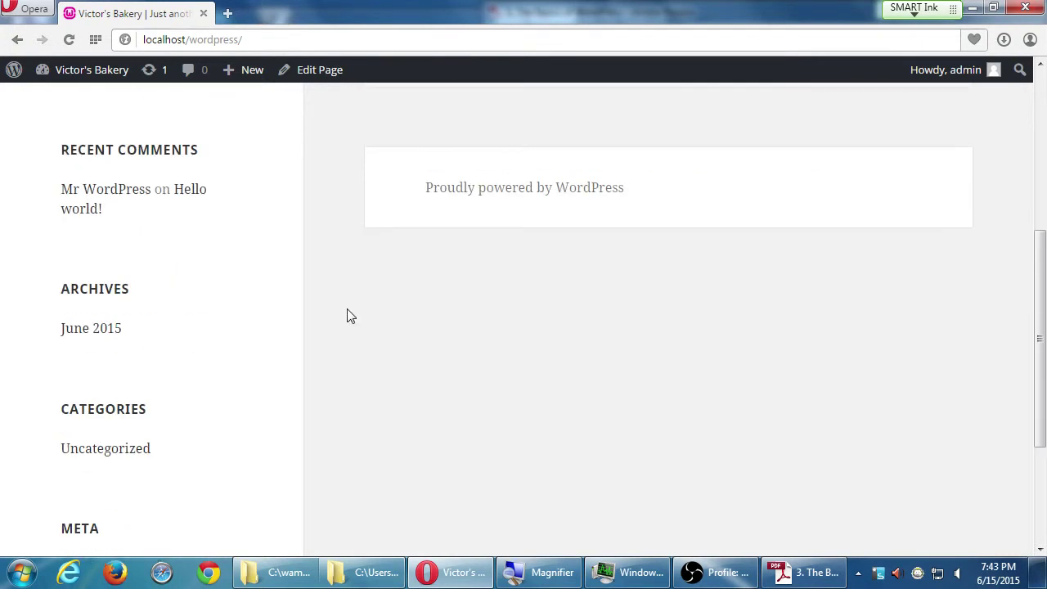
scroll(346, 316, down, 3)
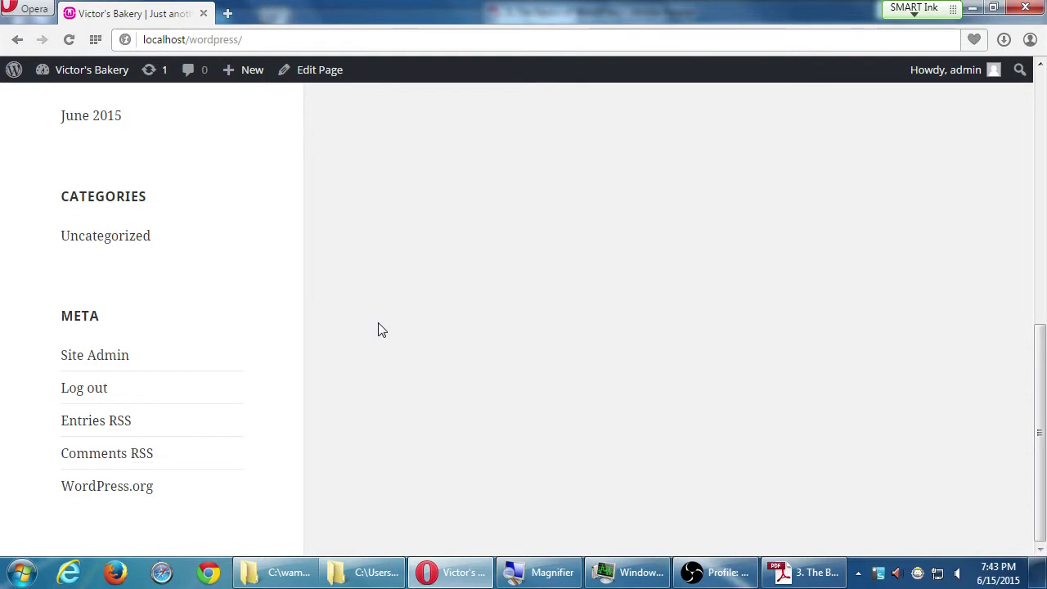
scroll(380, 331, up, 10)
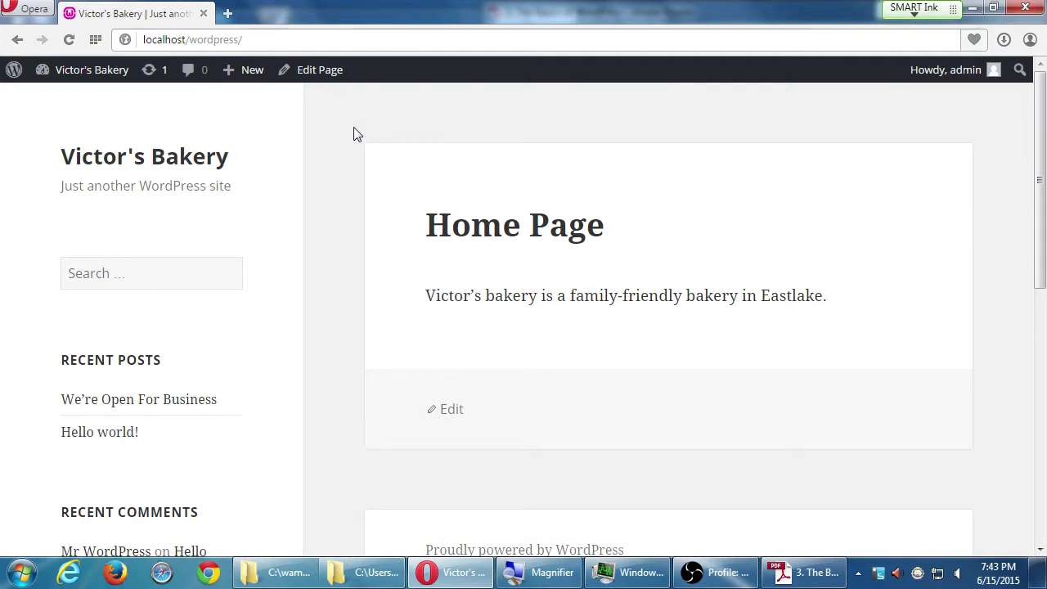
Step: Return to the Dashboard and add a new page titled "The Blog" with the text "Read the latest news in our Blog."
mouse_move(102, 87)
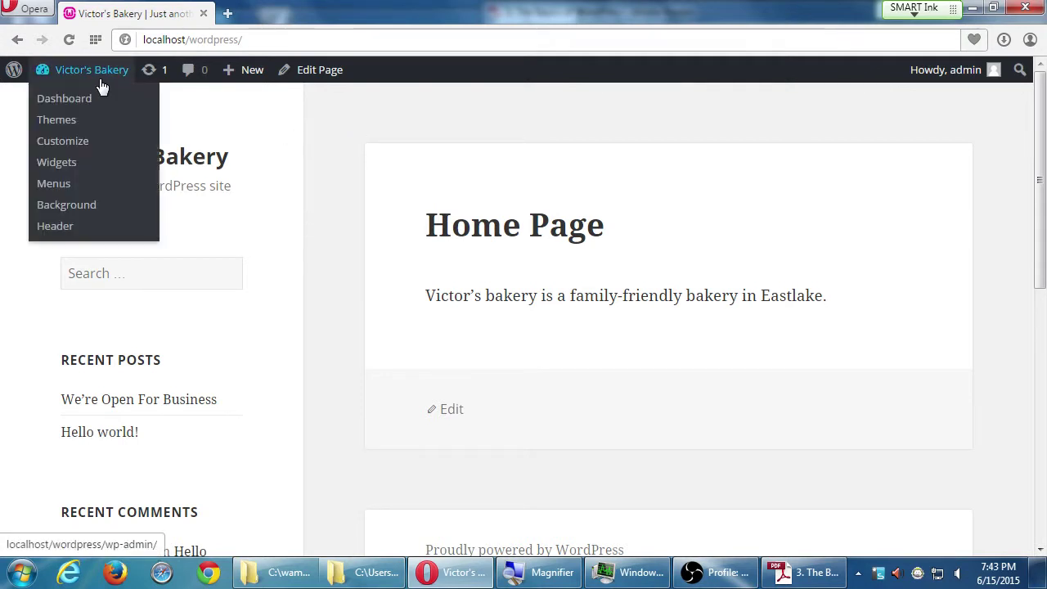
click(74, 99)
click(82, 70)
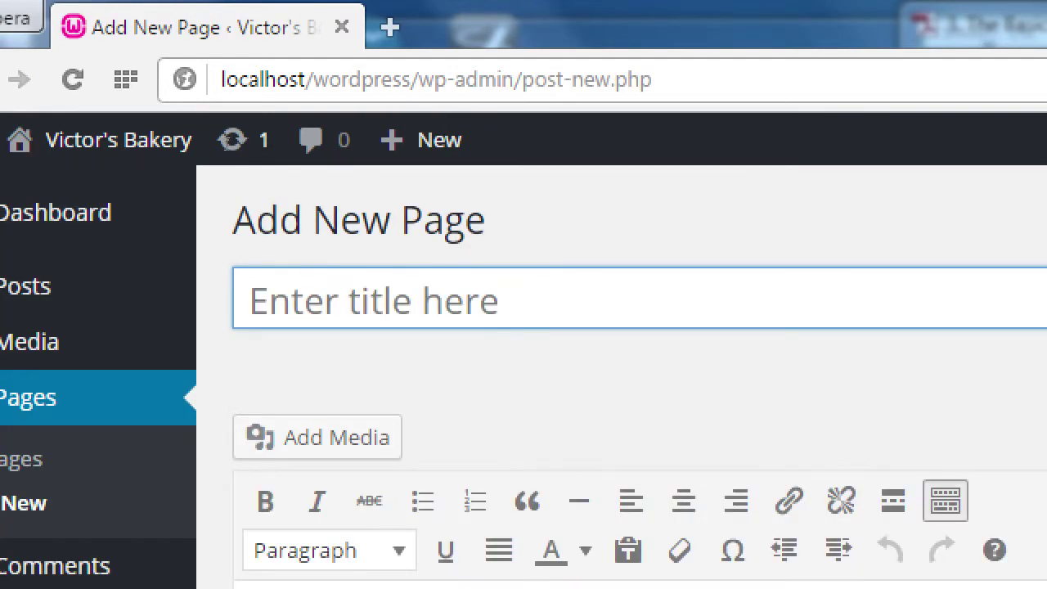
text(The Blog)
key(Tab)
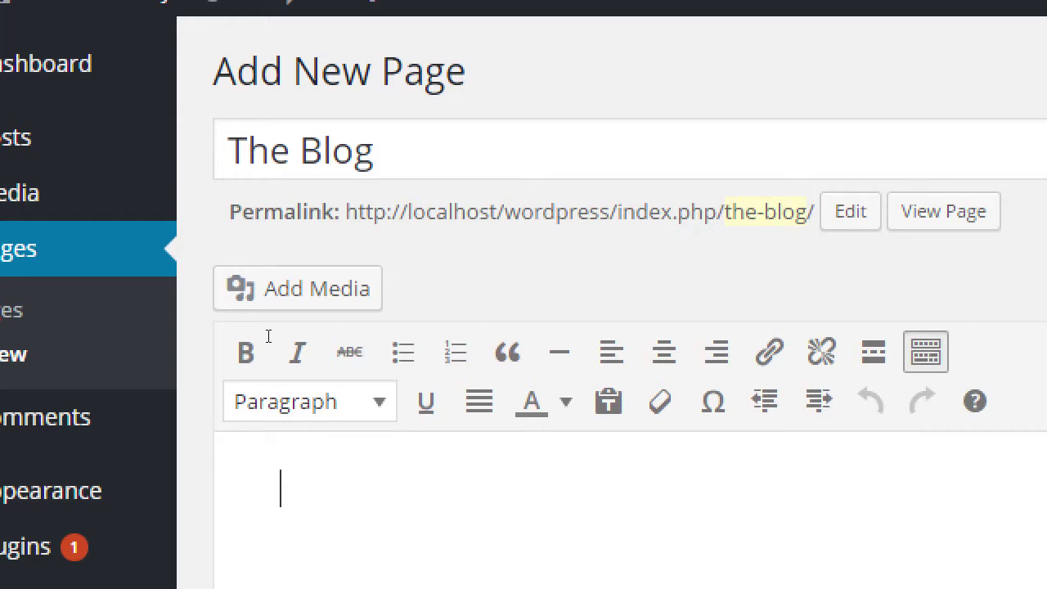
text(Read the lates)
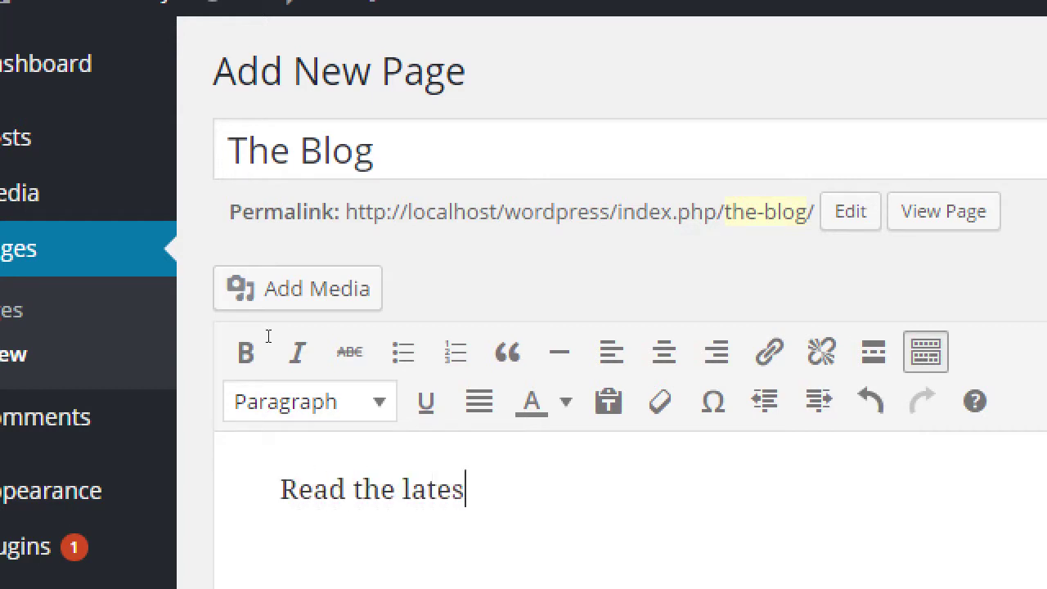
text(t news in our Bl)
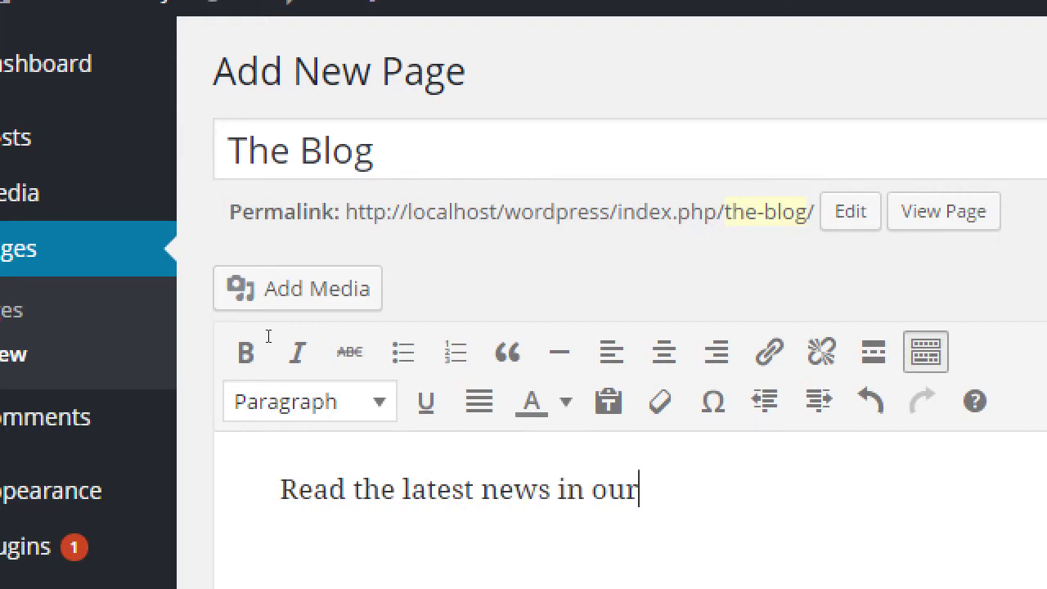
text(og.)
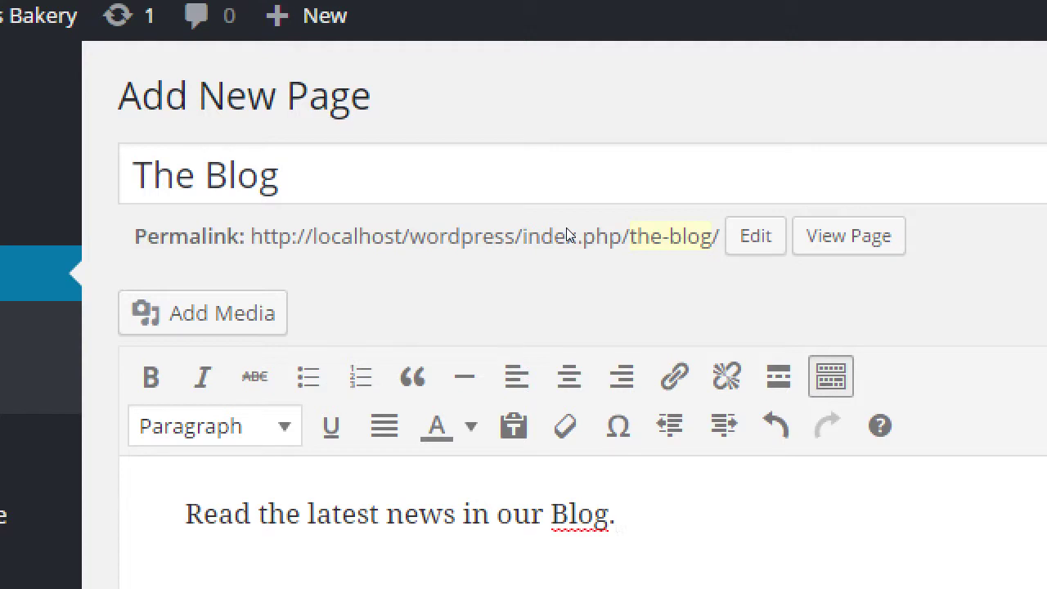
Step: Review the Discussion options of The Blog page and publish the page
scroll(748, 449, down, 3)
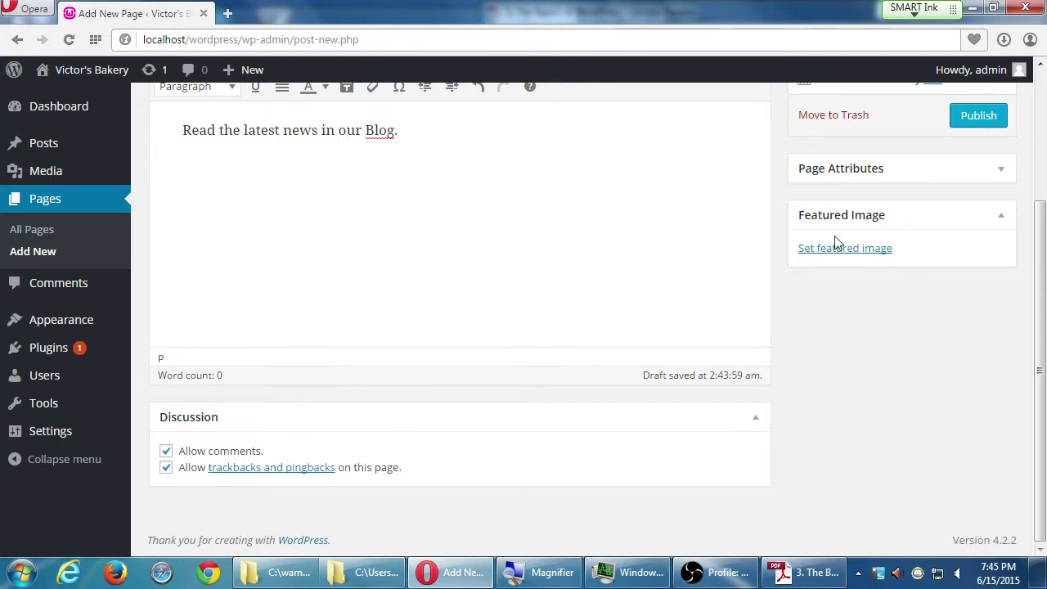
scroll(802, 304, up, 3)
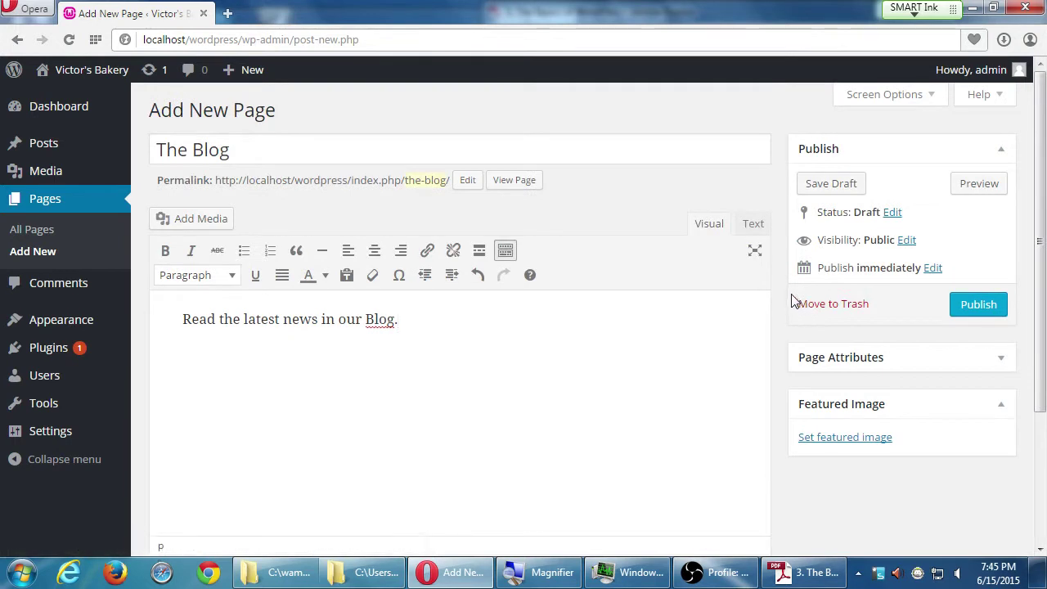
click(967, 310)
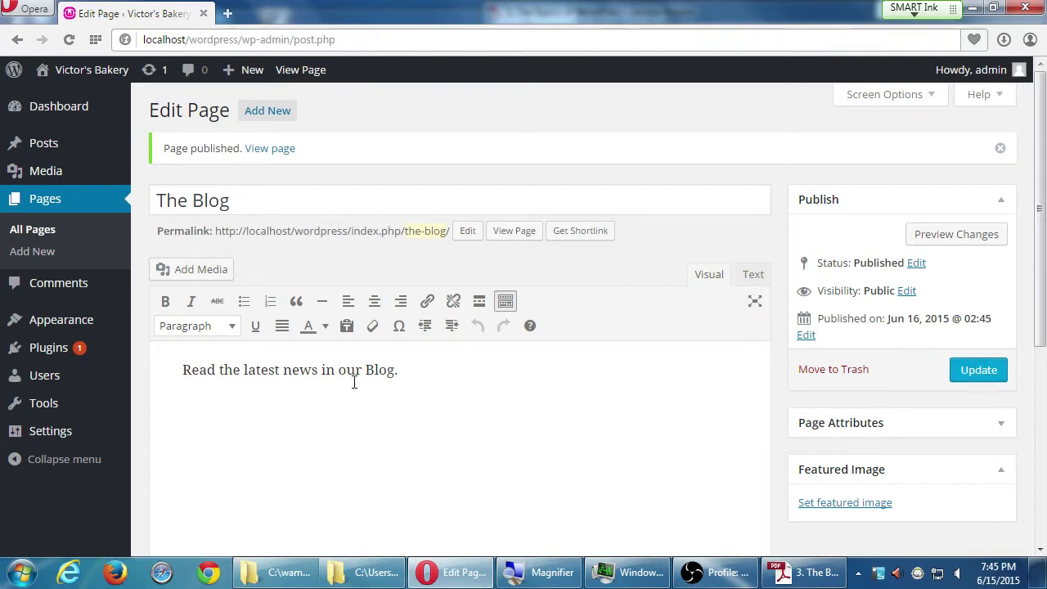
Step: In the Reading Settings, set the posts page to "The Blog" and save the changes
mouse_move(75, 444)
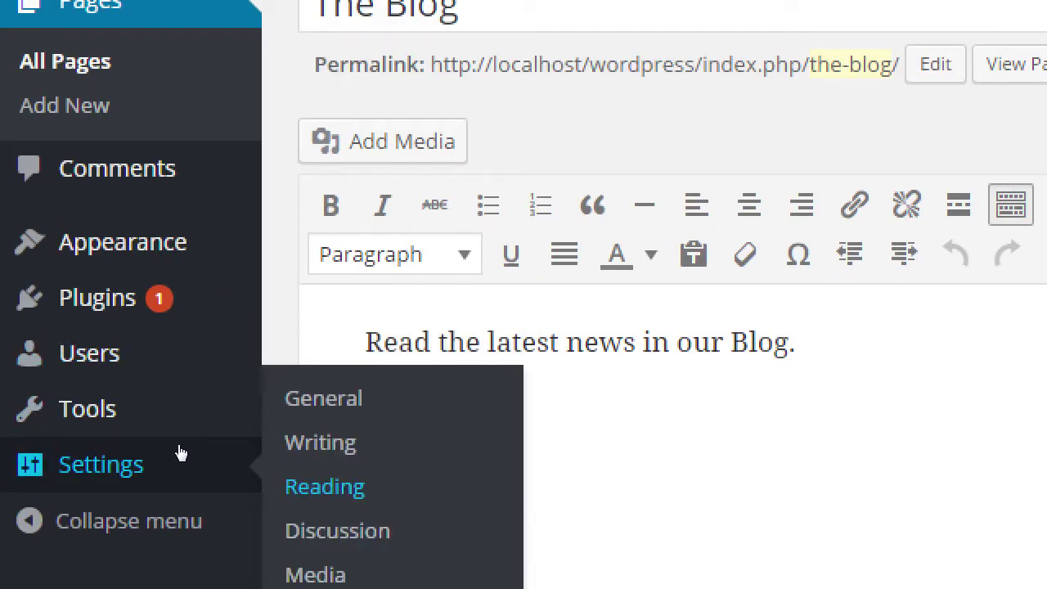
click(324, 486)
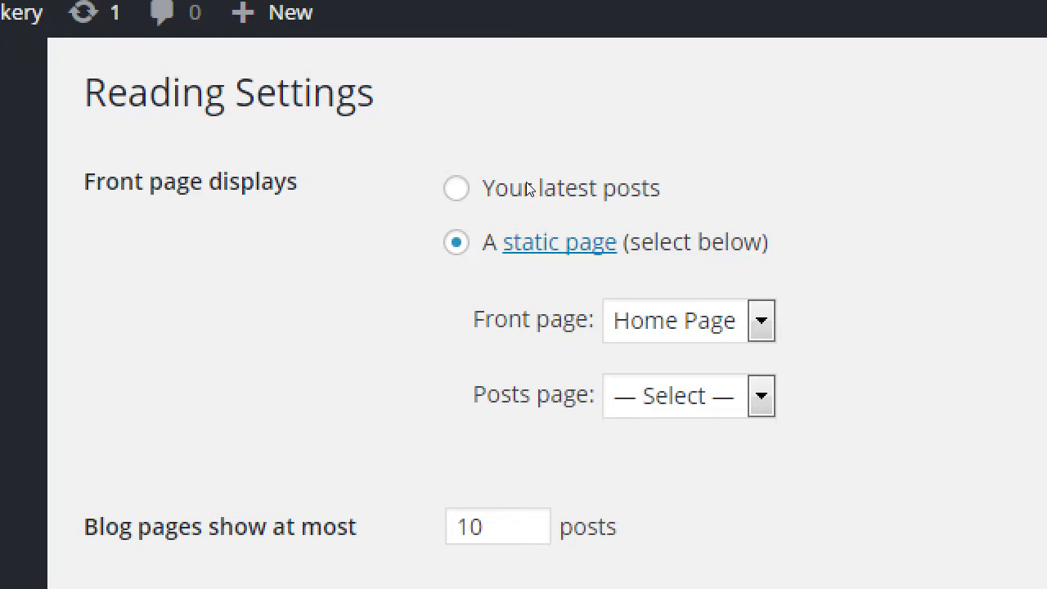
key(Tab)
key(alt+Down)
key(Down)
key(Down)
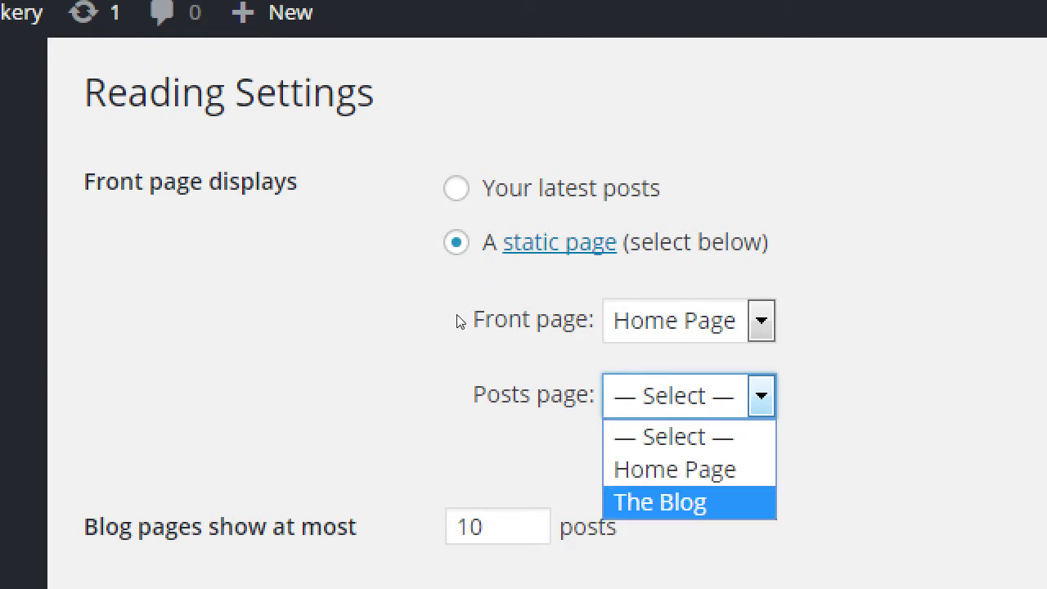
key(Return)
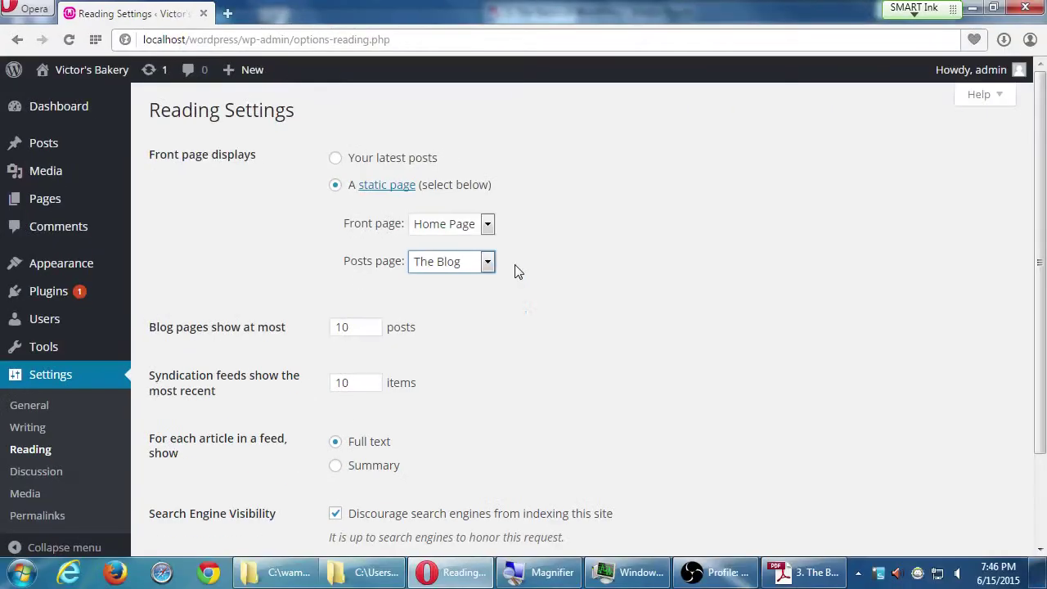
scroll(695, 262, down, 1)
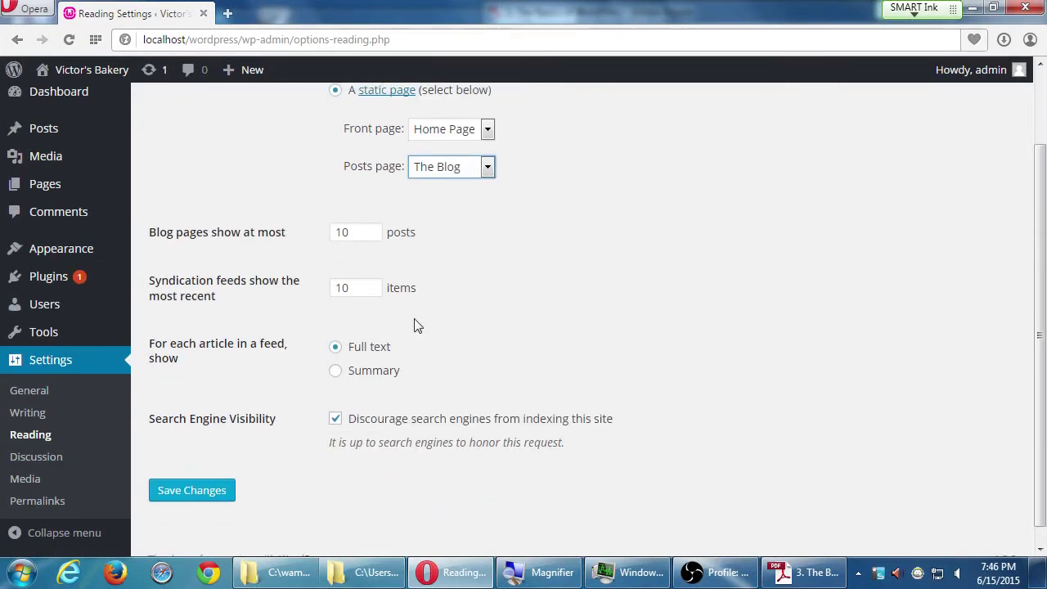
click(169, 496)
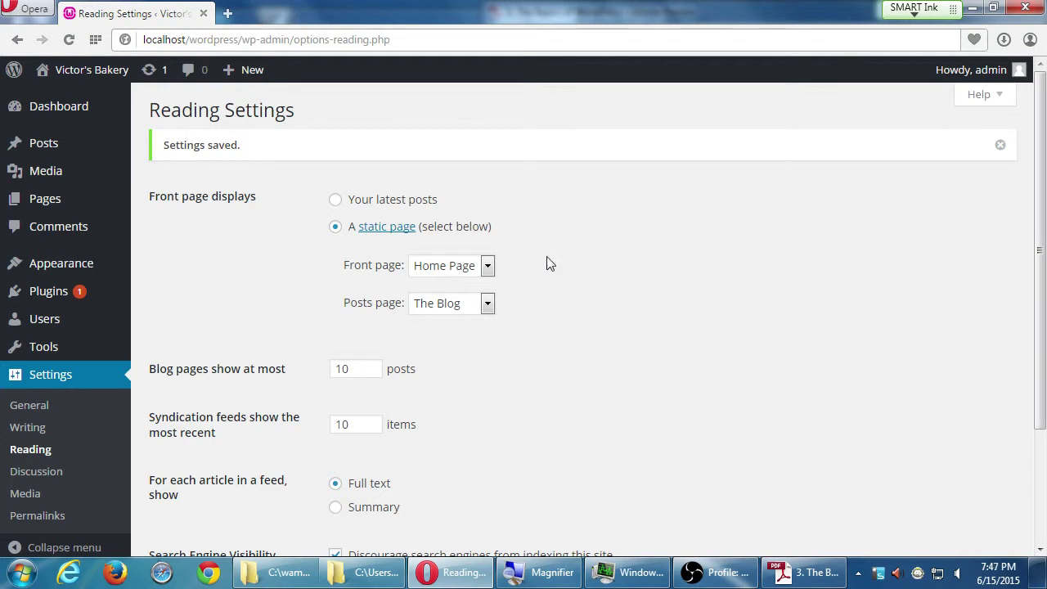
Step: Visit the live site and look through its front page for a way to reach the blog
mouse_move(78, 70)
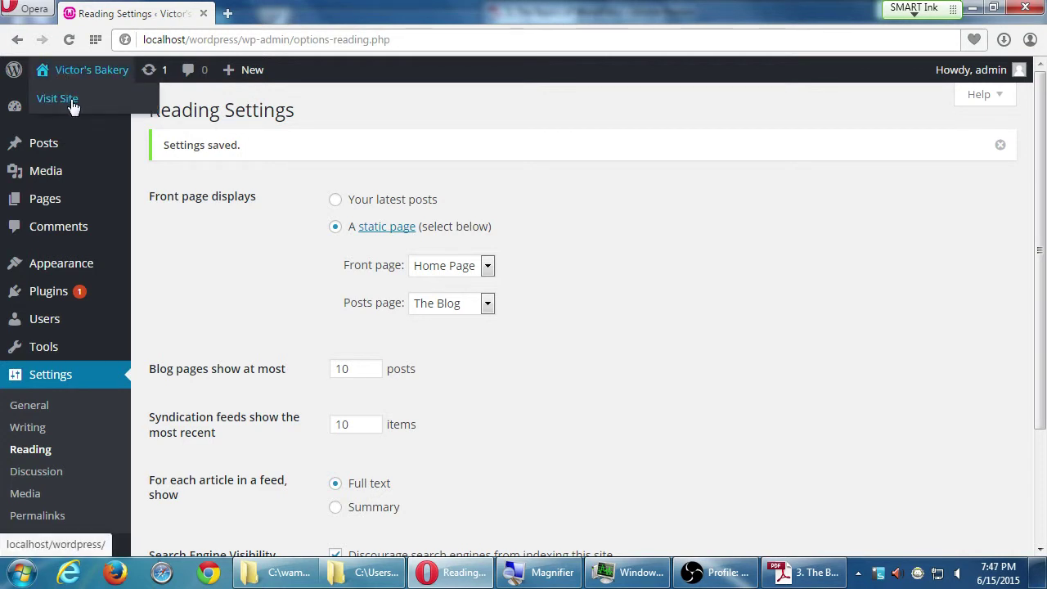
click(71, 103)
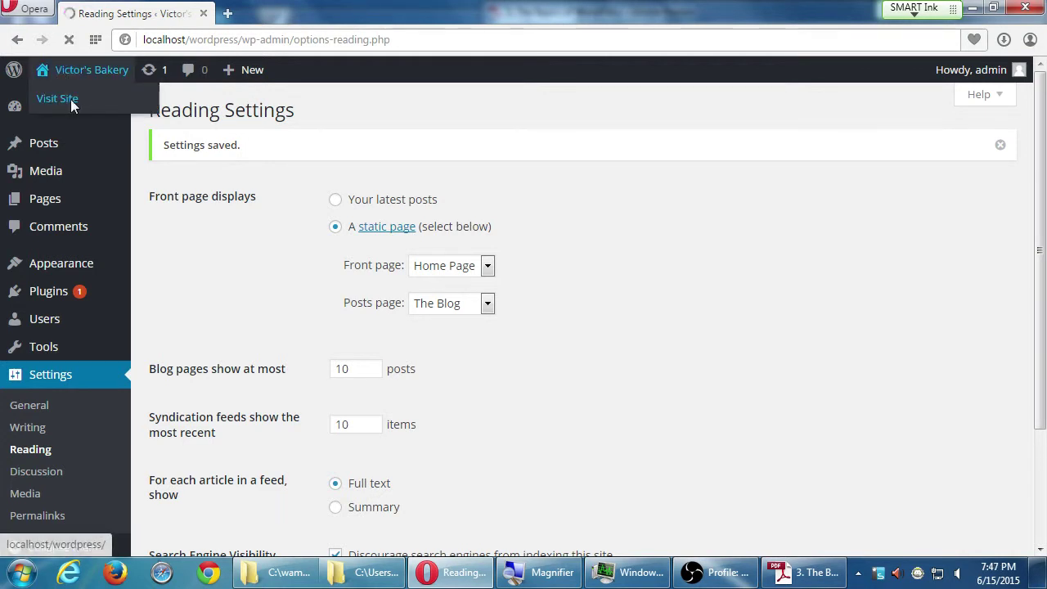
scroll(358, 369, down, 6)
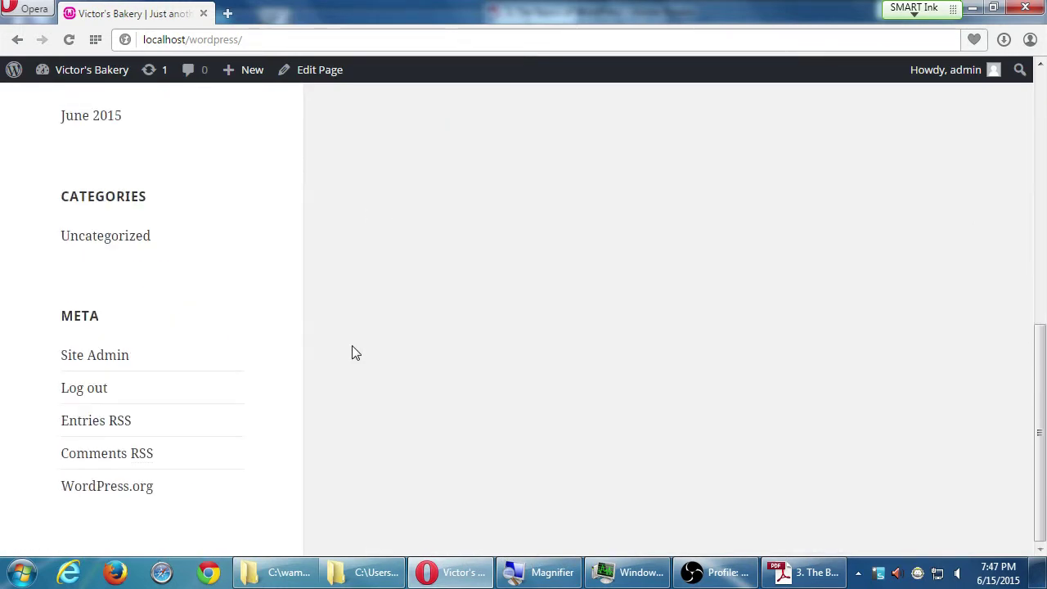
scroll(344, 356, up, 6)
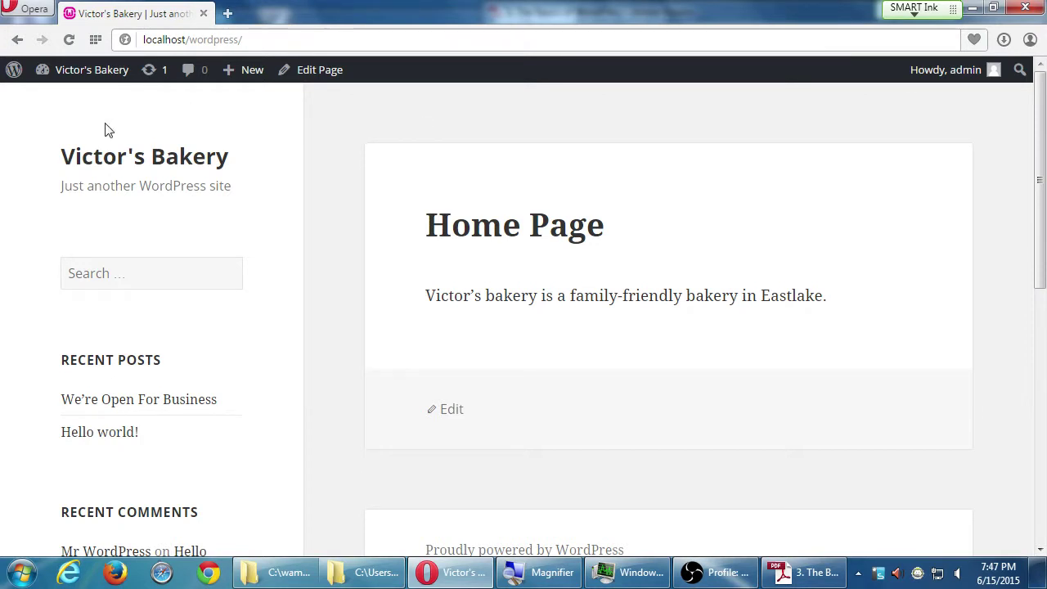
Step: Return to the Dashboard and create a new navigation menu named "Main Menu" in the Appearance settings
mouse_move(90, 85)
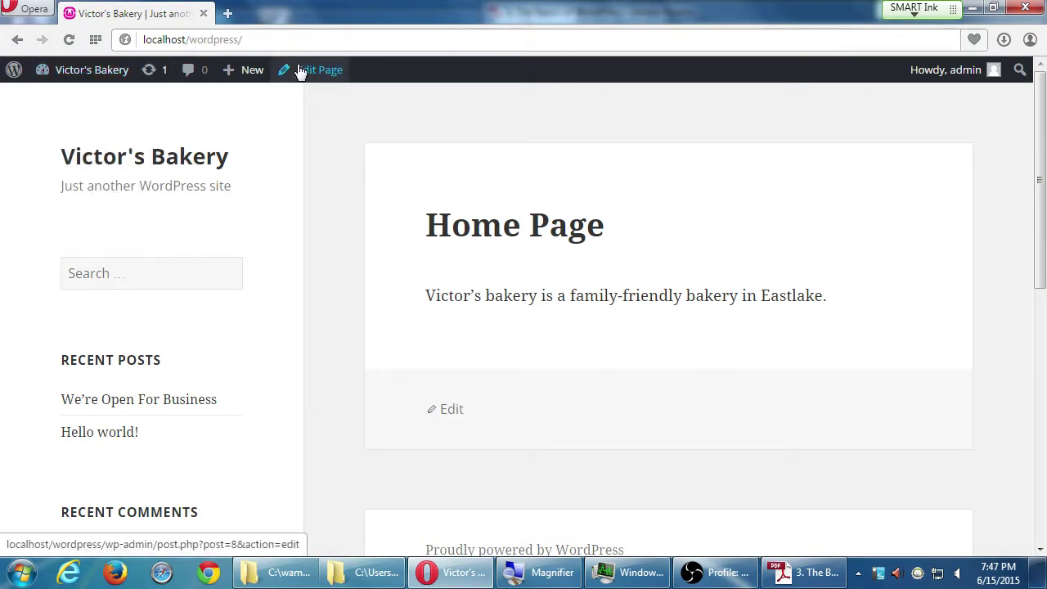
mouse_move(64, 75)
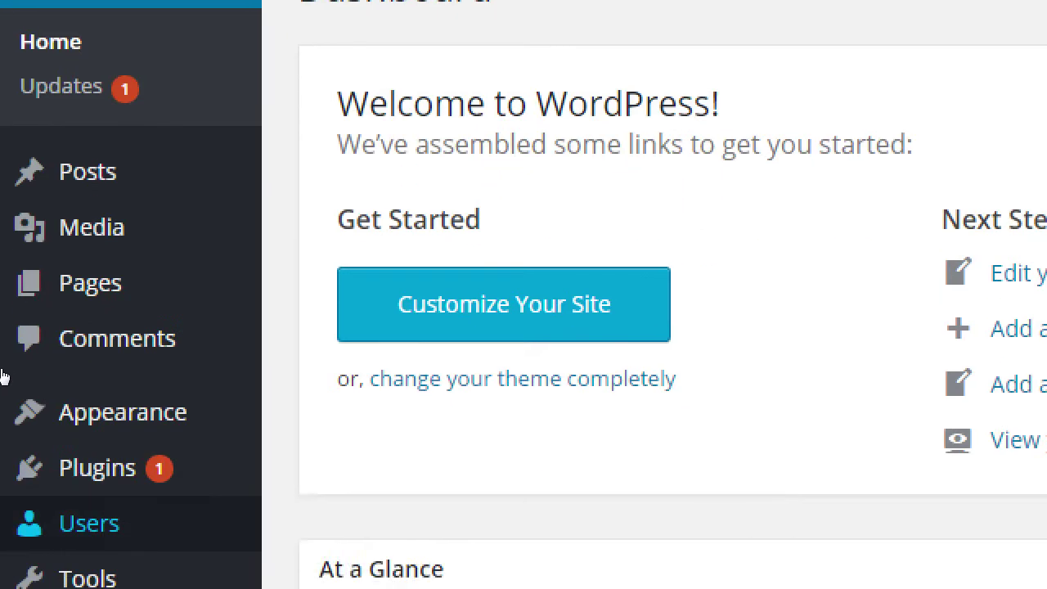
mouse_move(12, 453)
mouse_move(51, 325)
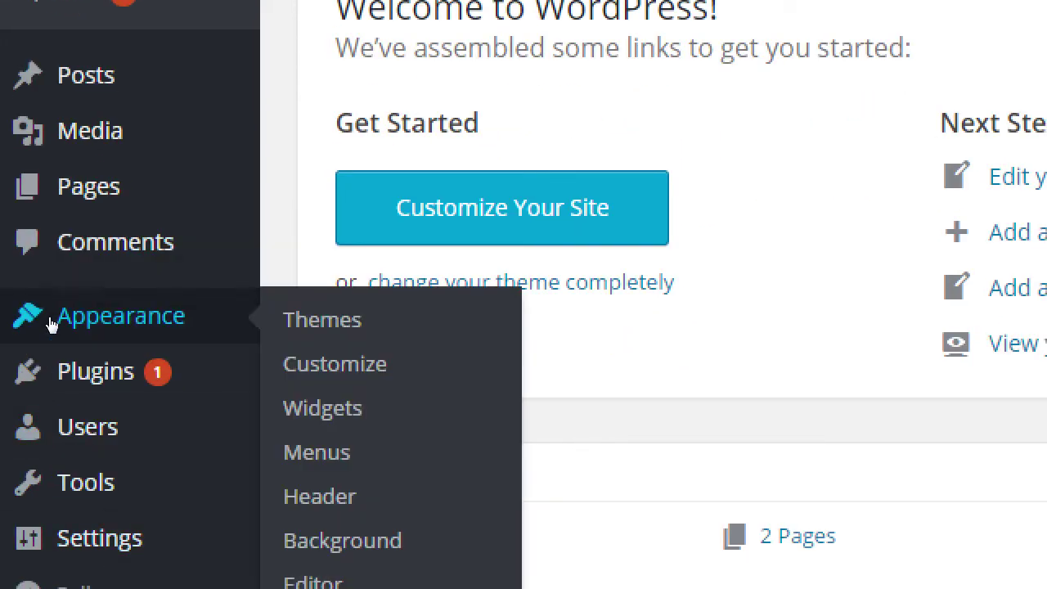
key(Tab)
key(Tab)
key(Tab)
key(Tab)
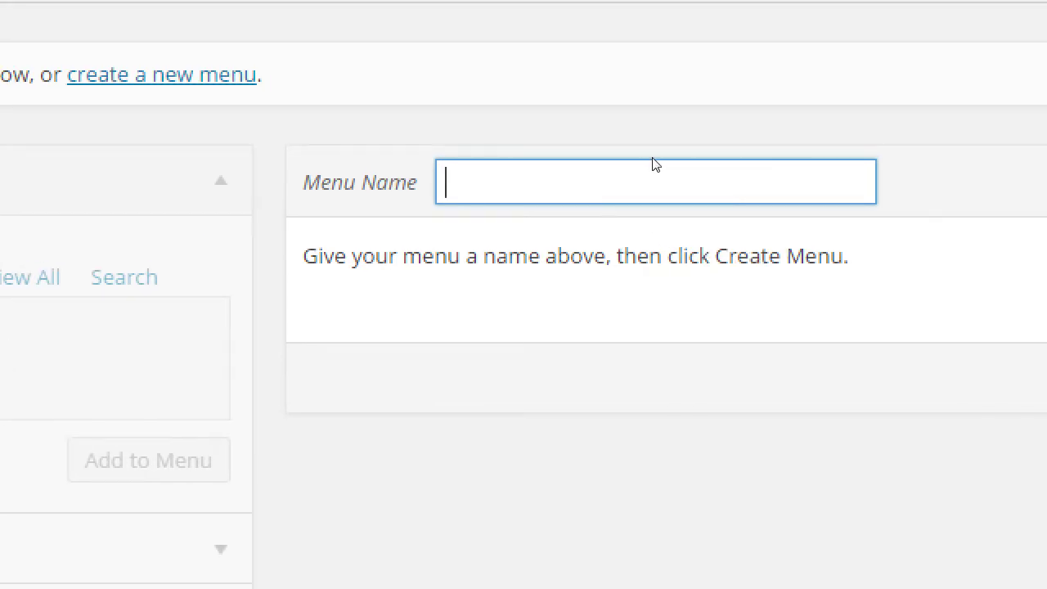
text(Main )
text(Menu)
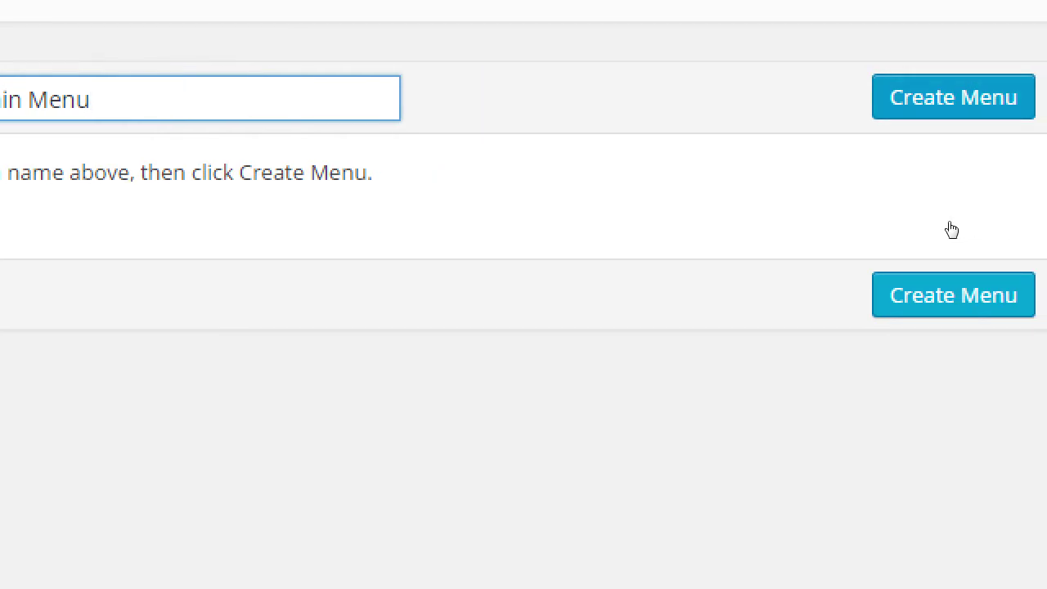
key(Tab)
key(Return)
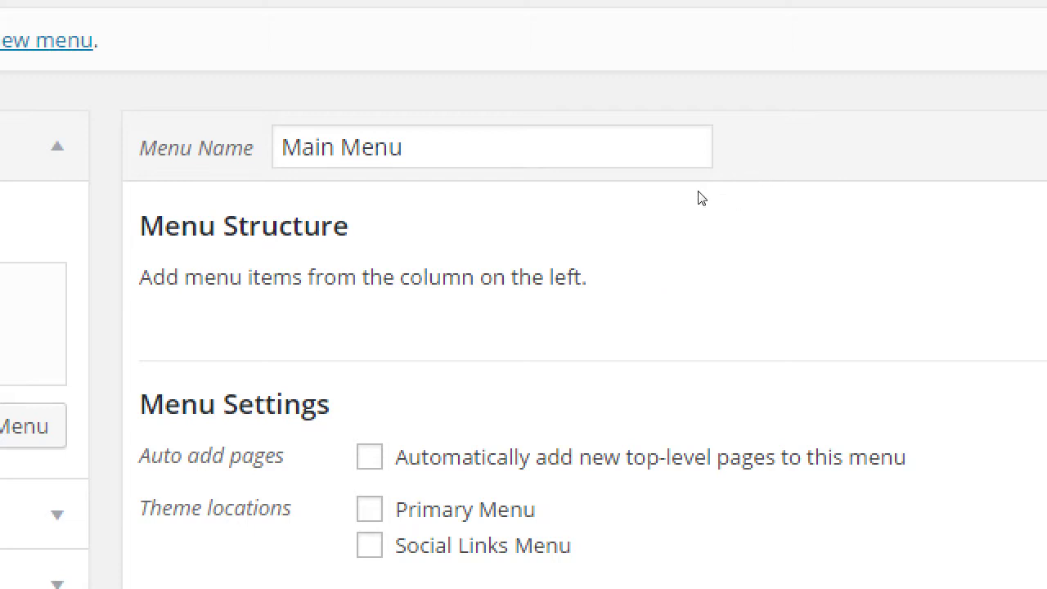
Step: Assign the Main Menu to the Primary Menu theme location
key(Tab)
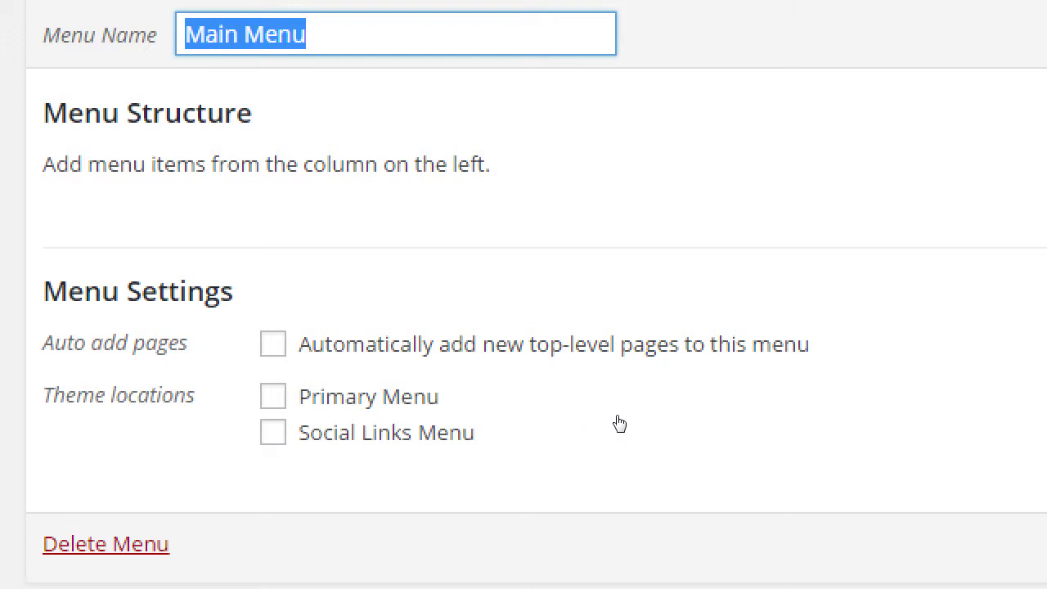
click(521, 404)
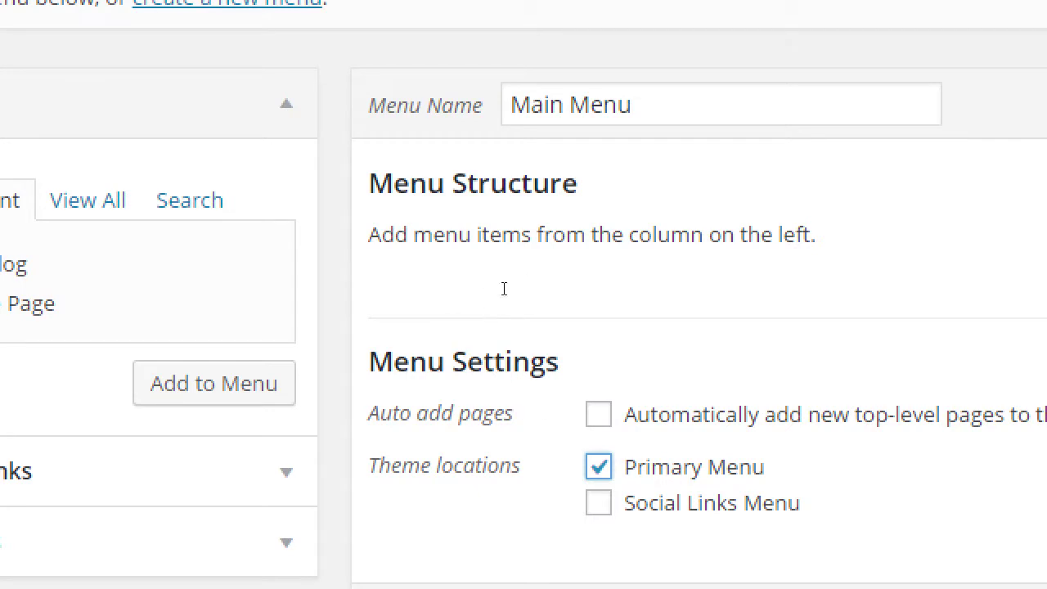
drag(436, 288, 594, 292)
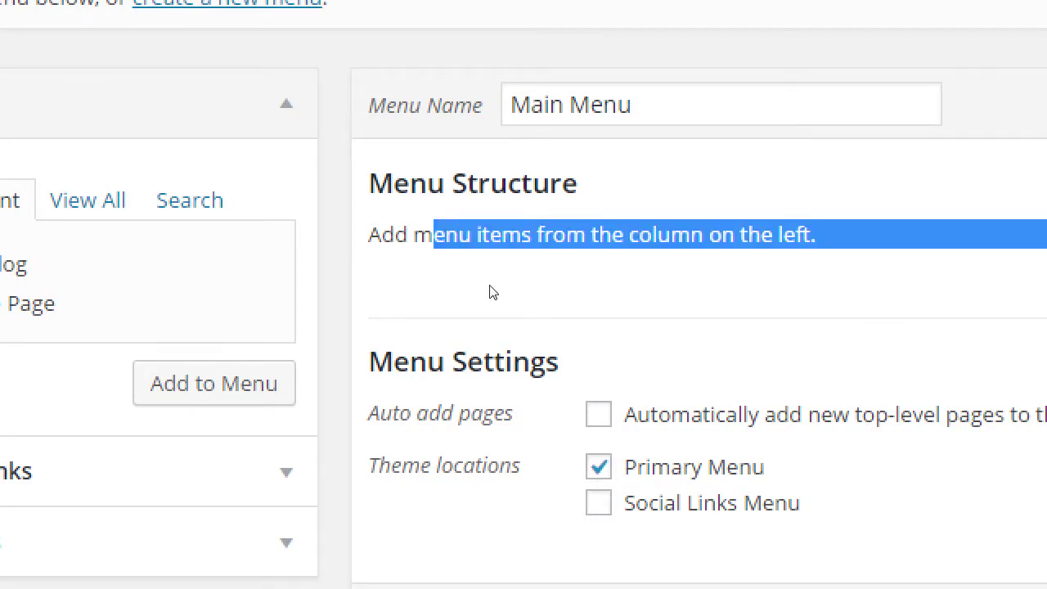
click(527, 303)
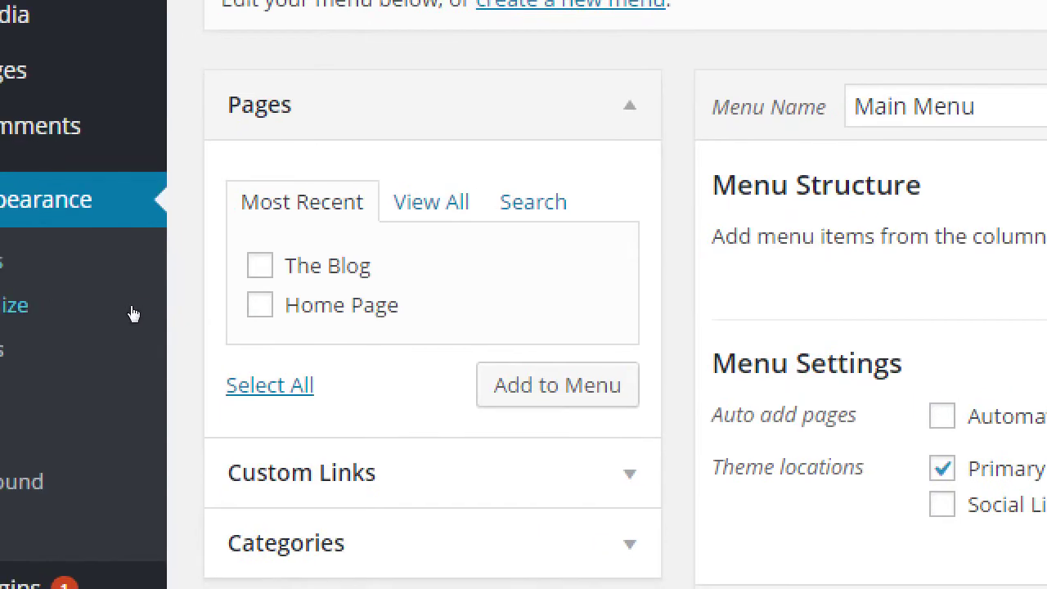
Step: Add the pages The Blog and Home Page to the Main Menu and save the menu
key(space)
key(Tab)
key(space)
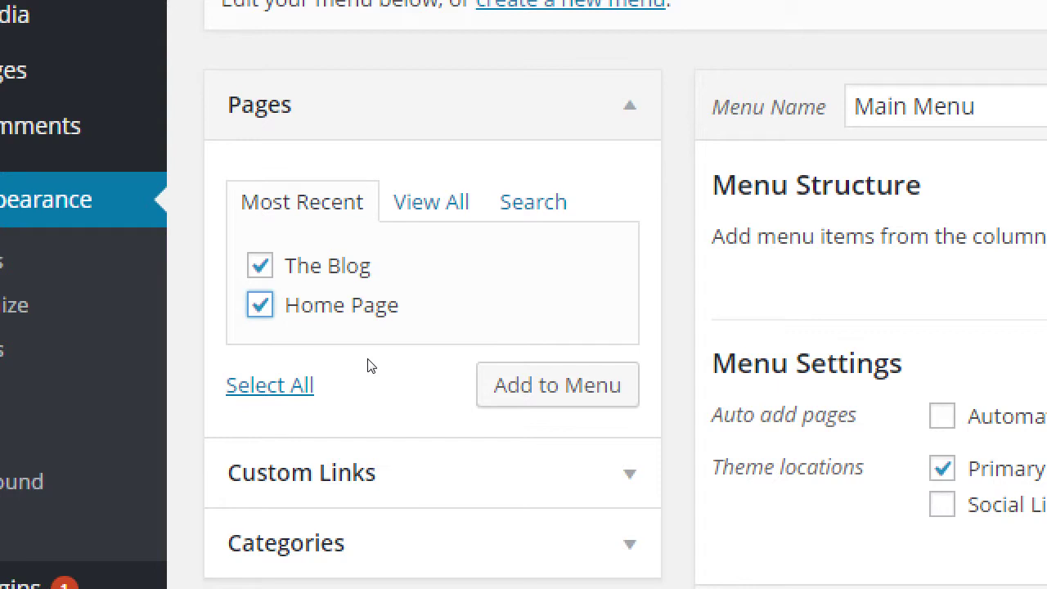
key(Tab)
key(Tab)
key(Return)
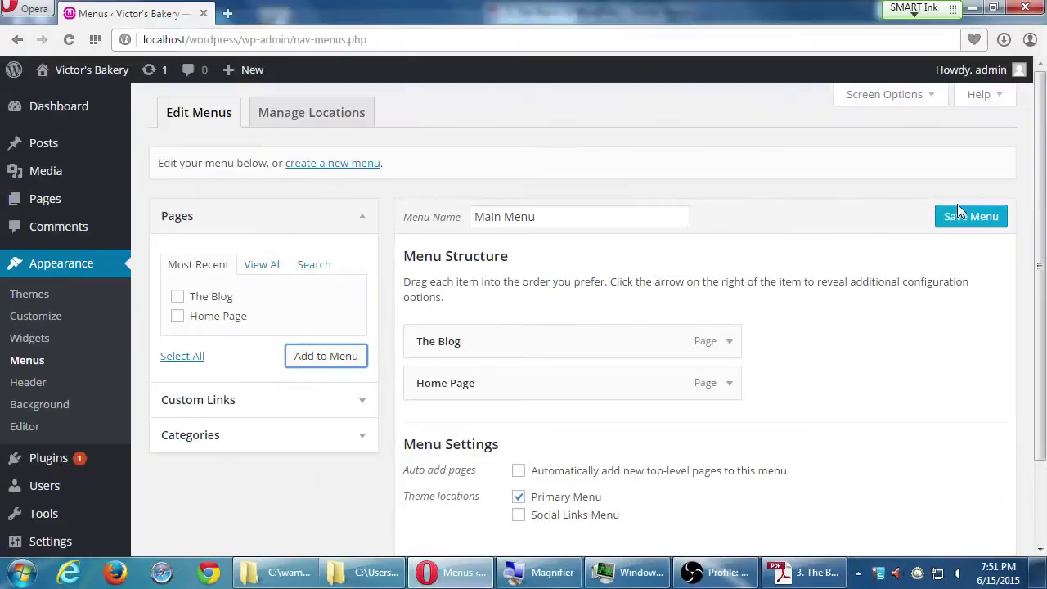
drag(1041, 203, 1041, 260)
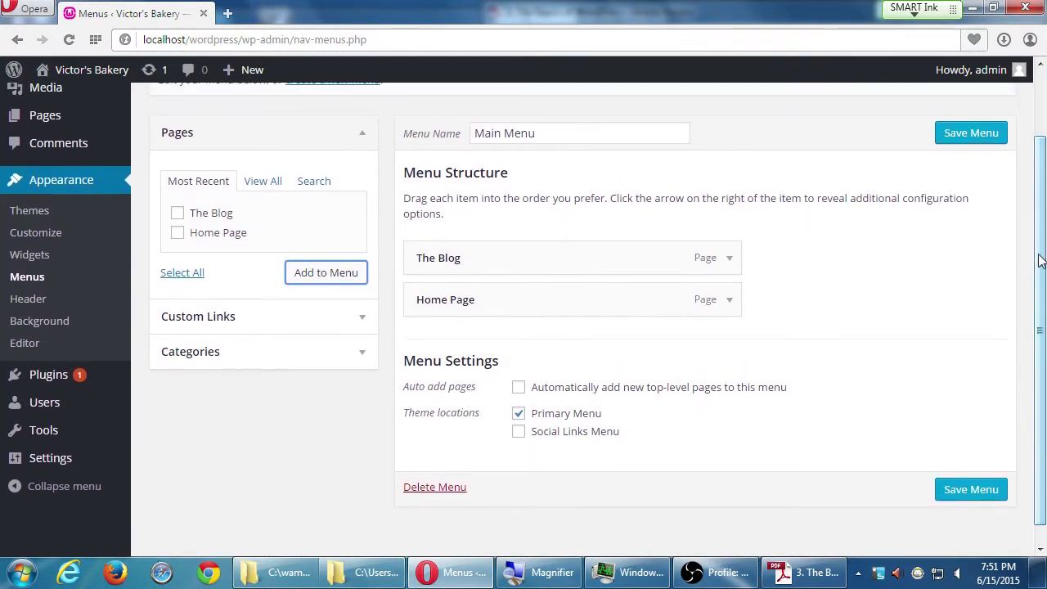
click(986, 139)
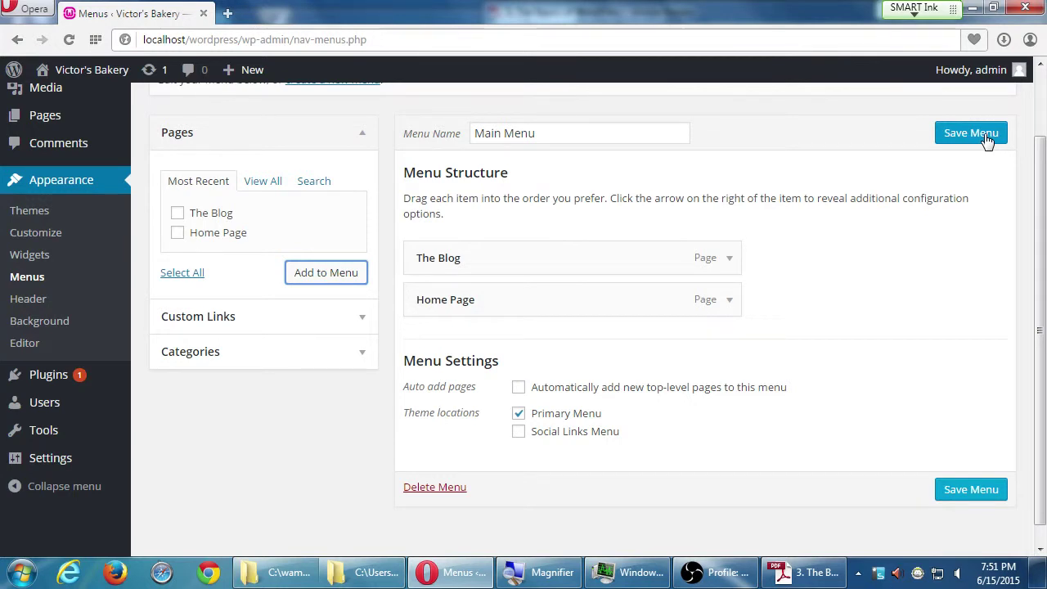
click(986, 140)
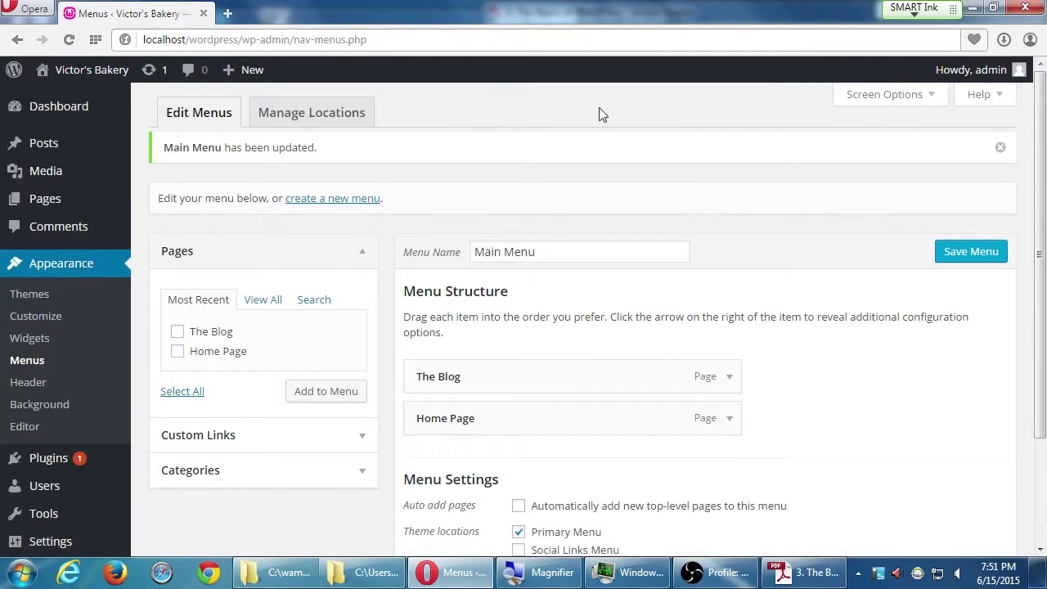
Step: Visit the live site and test the navigation links by switching between The Blog and Home Page
mouse_move(100, 75)
click(59, 98)
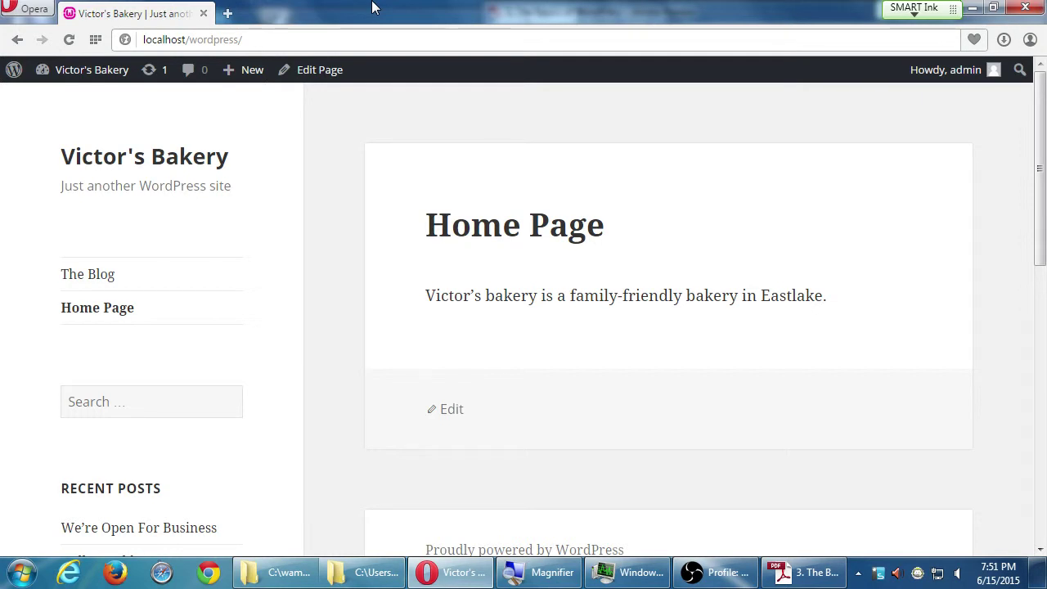
click(89, 276)
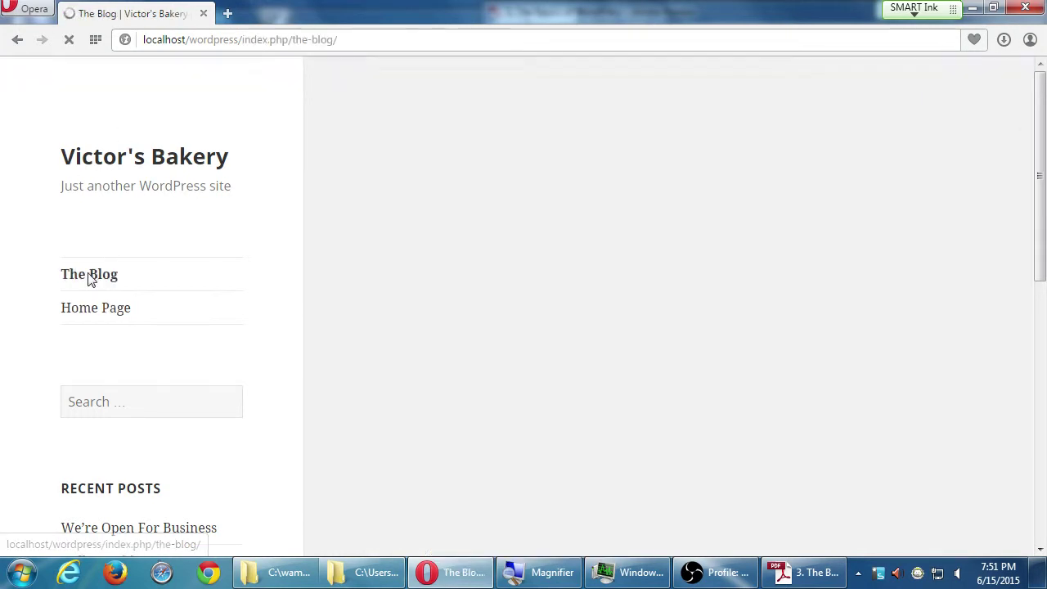
scroll(540, 328, down, 7)
scroll(530, 358, up, 7)
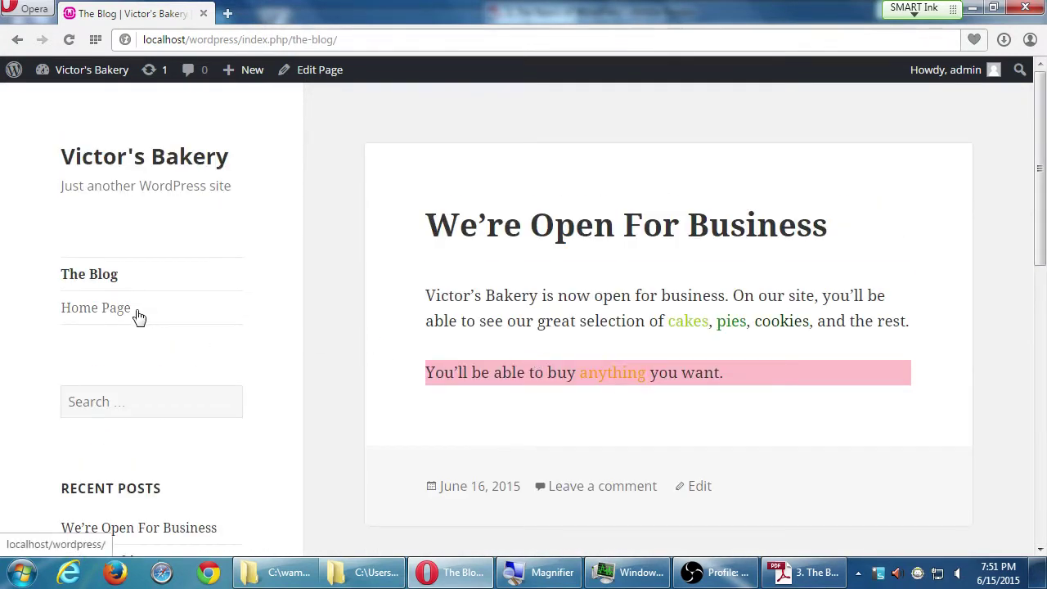
click(122, 308)
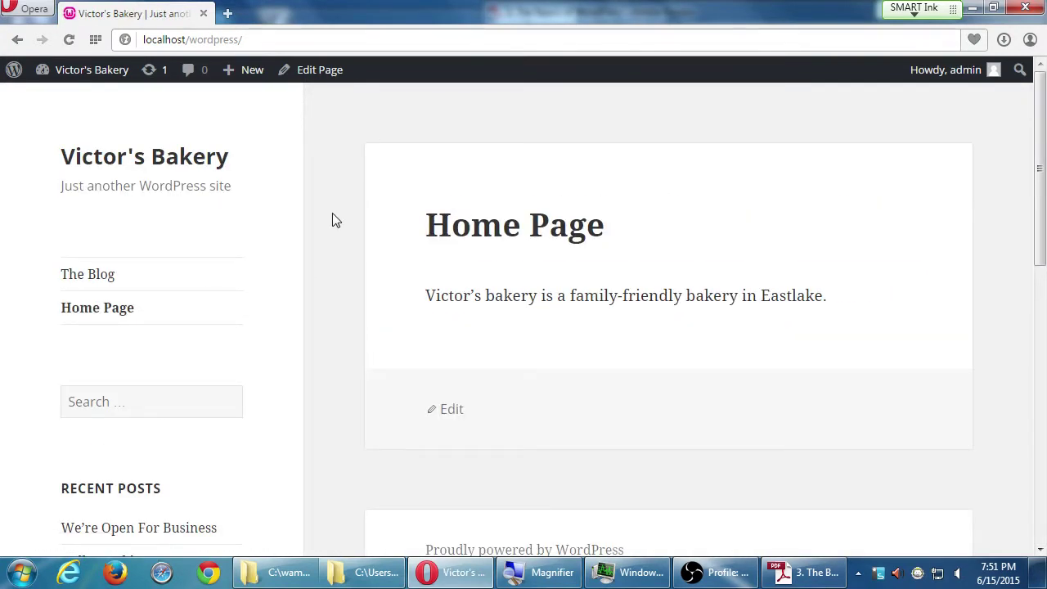
click(102, 276)
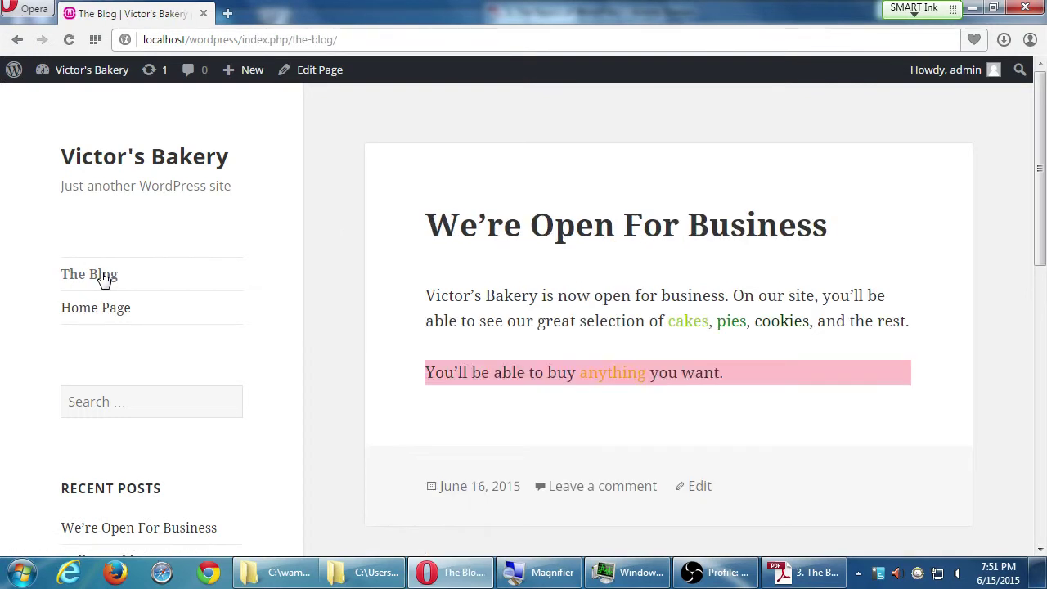
click(102, 309)
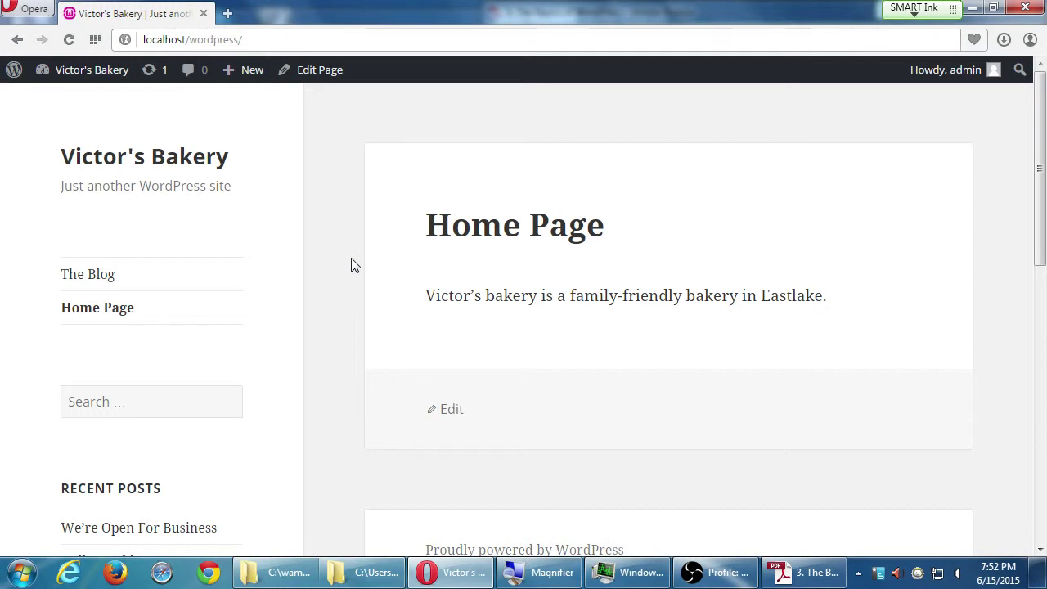
click(115, 275)
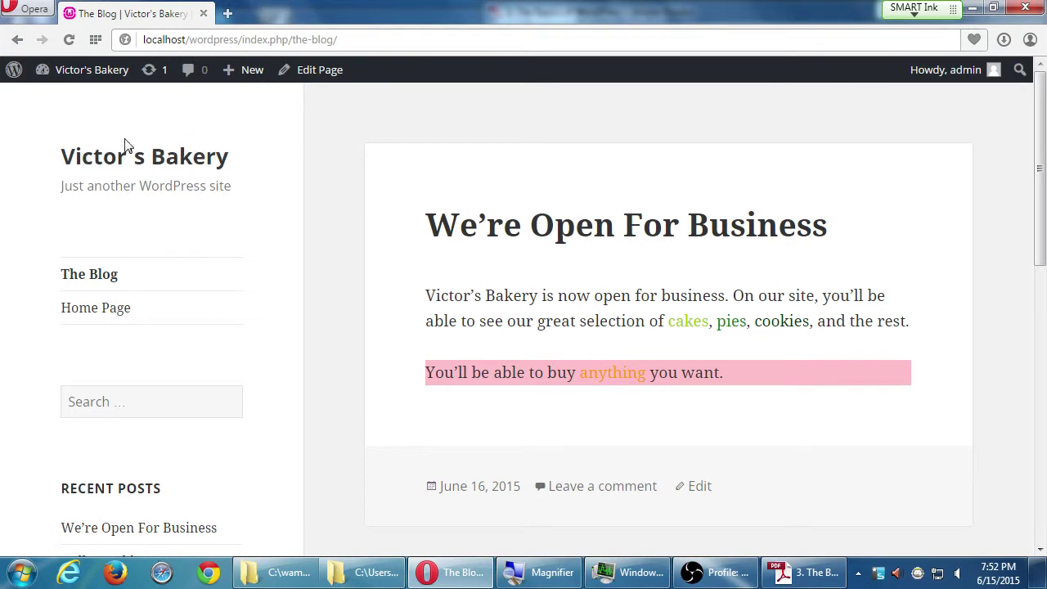
Step: Unassign the Main Menu from the Primary Menu theme location, save it and view the live site in a separate tab
mouse_move(93, 78)
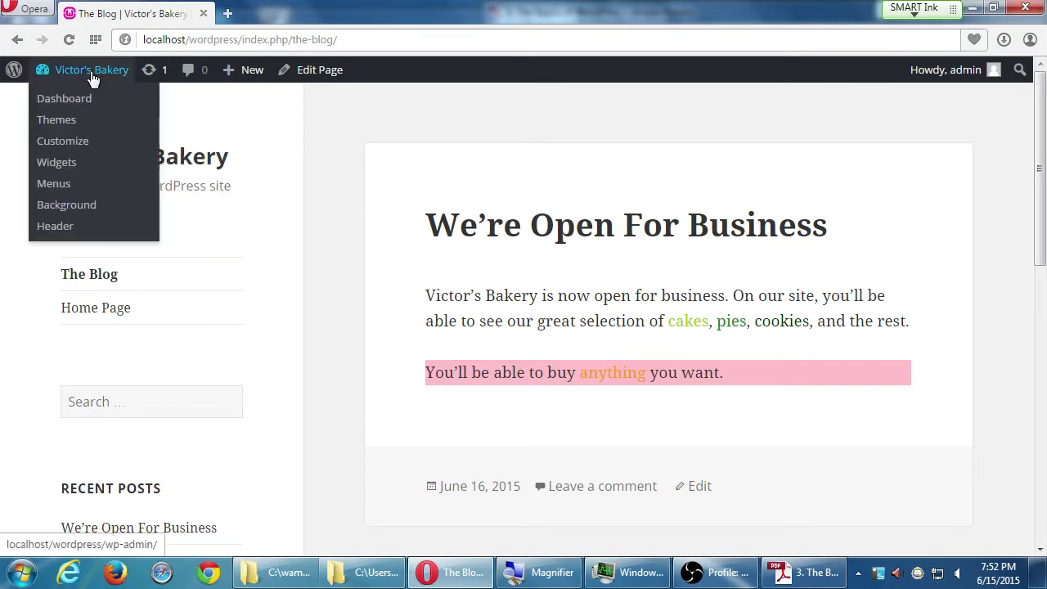
click(62, 181)
scroll(706, 433, down, 1)
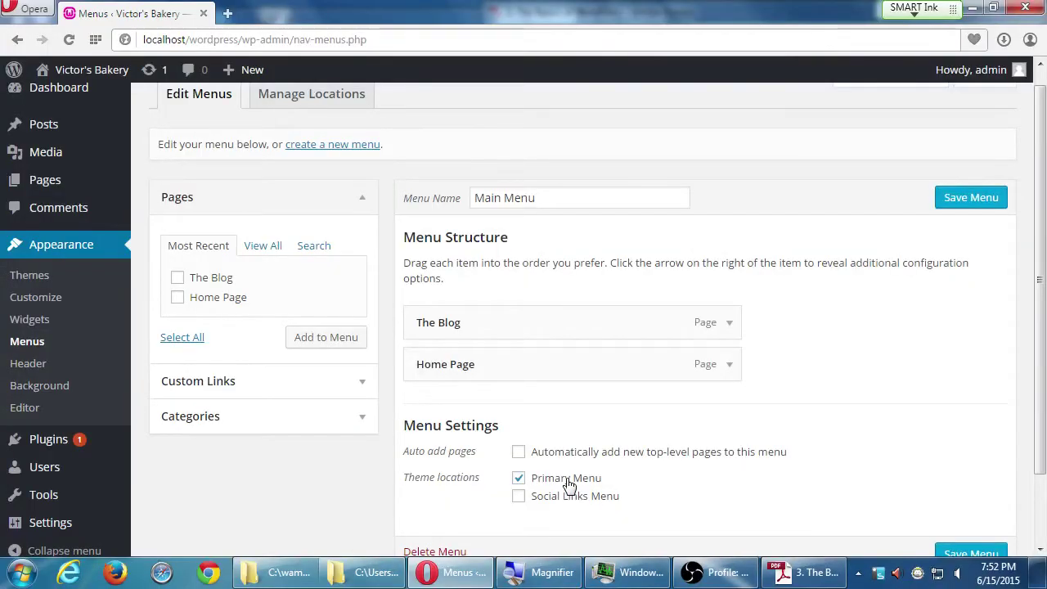
click(300, 460)
click(990, 204)
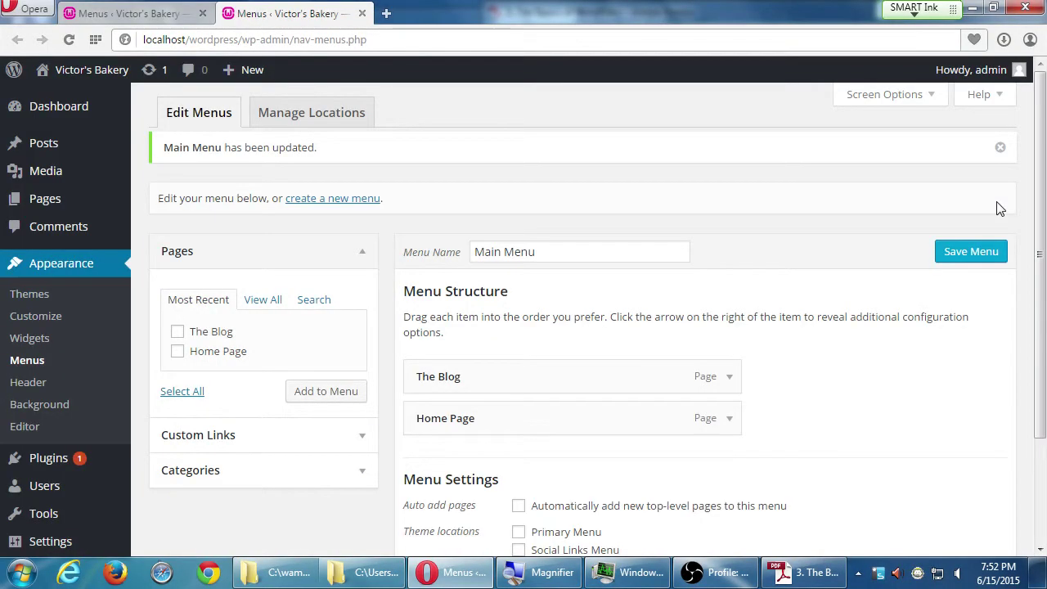
click(82, 70)
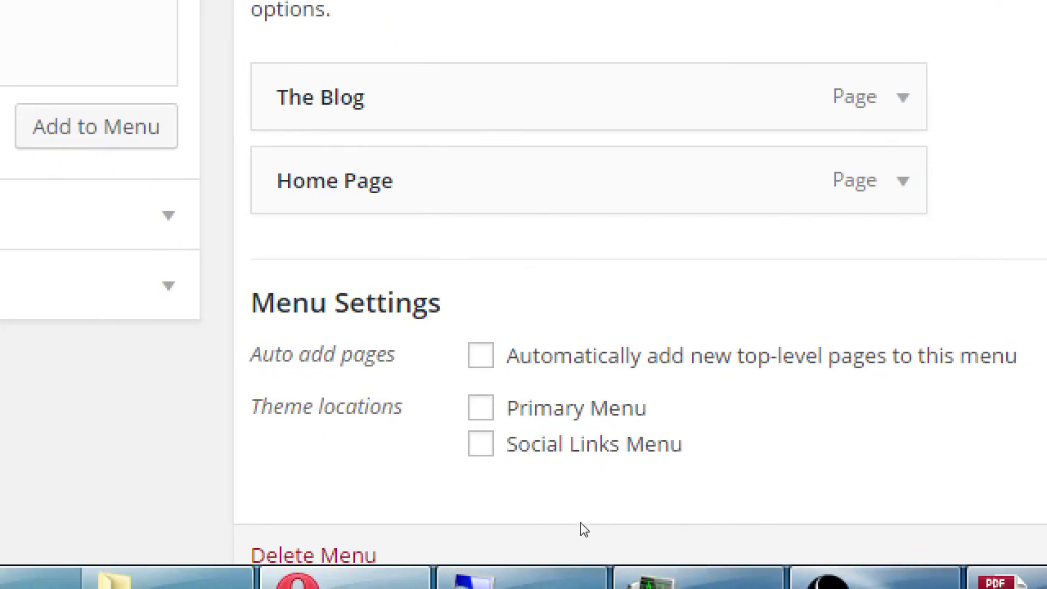
Step: Reassign the Main Menu to the Primary Menu location, save it, and check the reloaded live site before closing its tab
key(space)
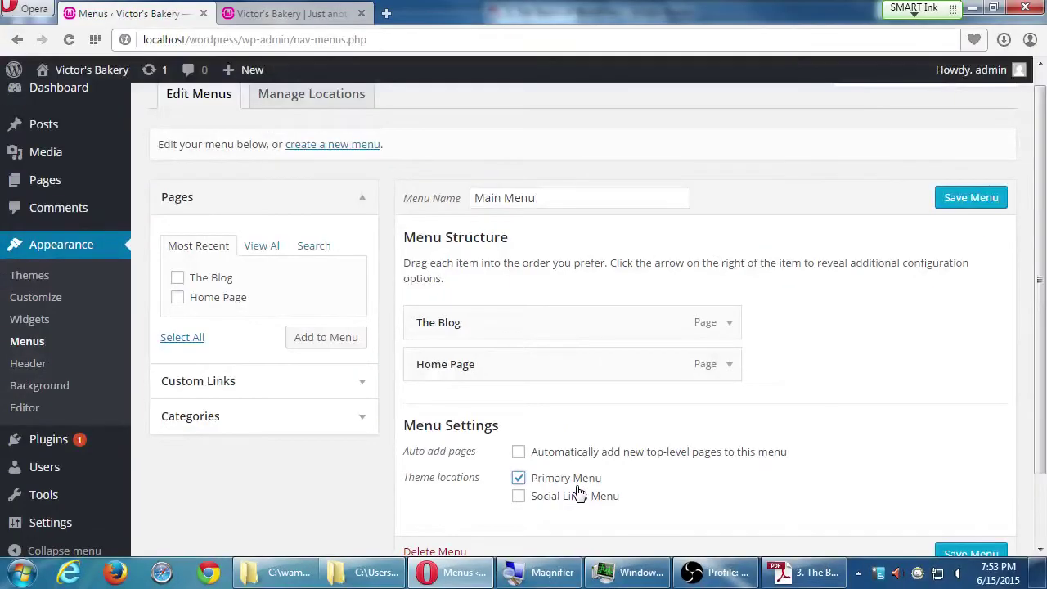
click(951, 206)
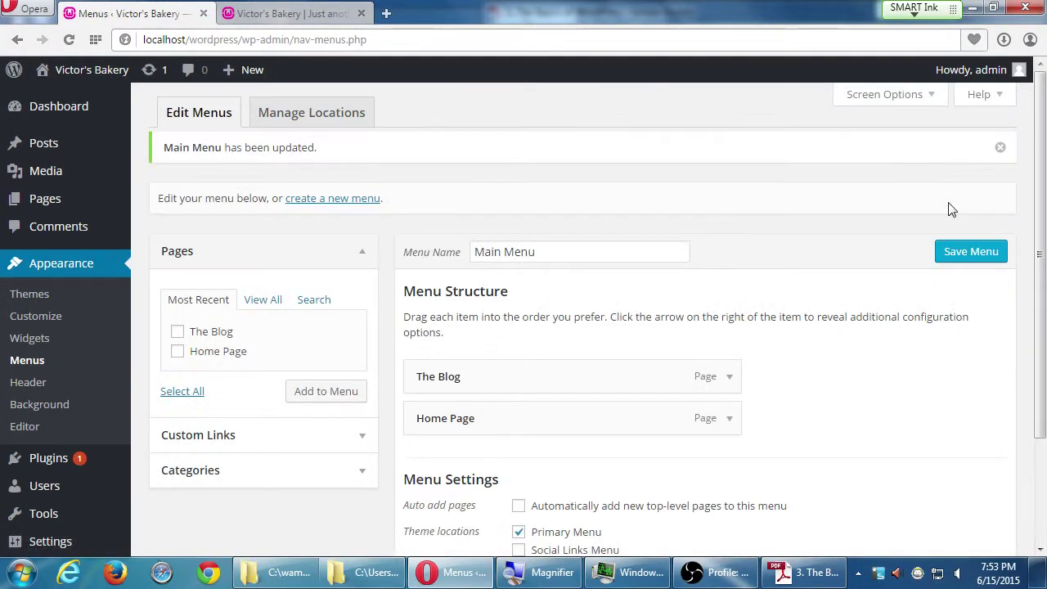
click(331, 14)
key(F5)
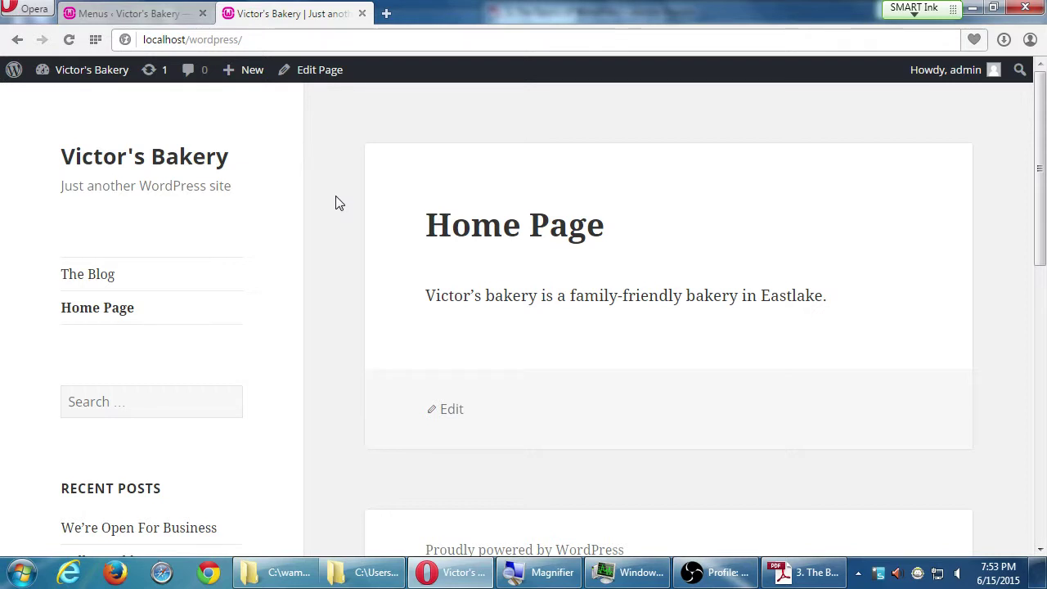
click(363, 14)
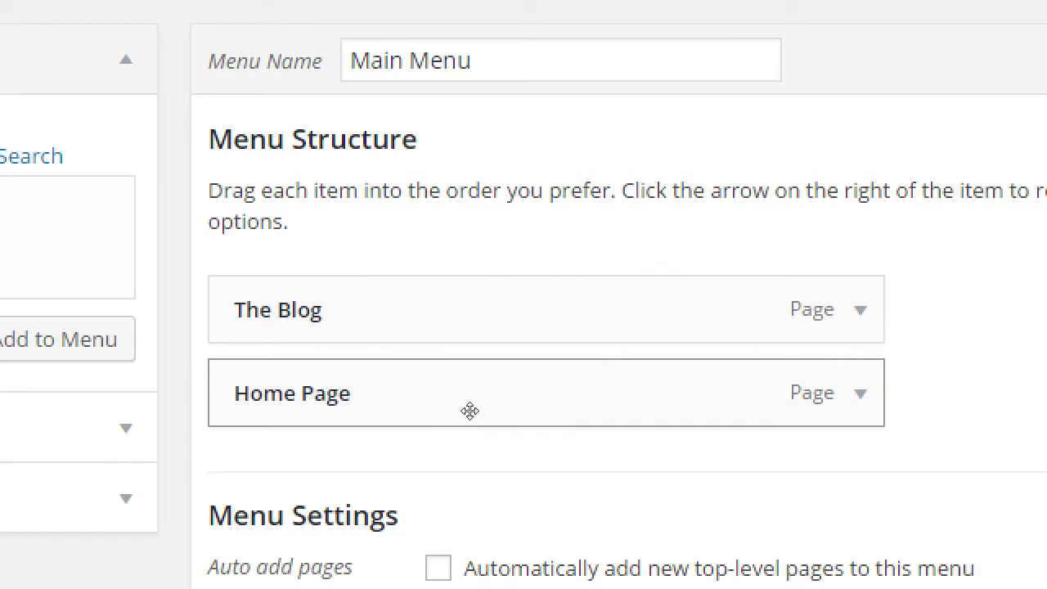
Step: Move Home Page above The Blog in the menu structure, and try nesting The Blog as a sub item before restoring it to top level
drag(422, 417, 418, 367)
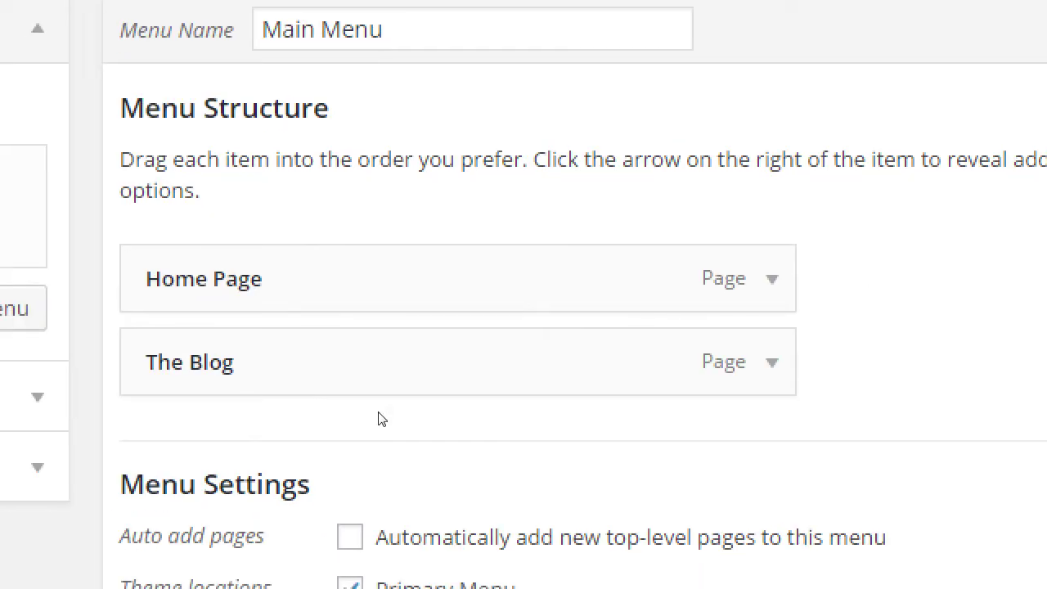
drag(431, 426, 468, 449)
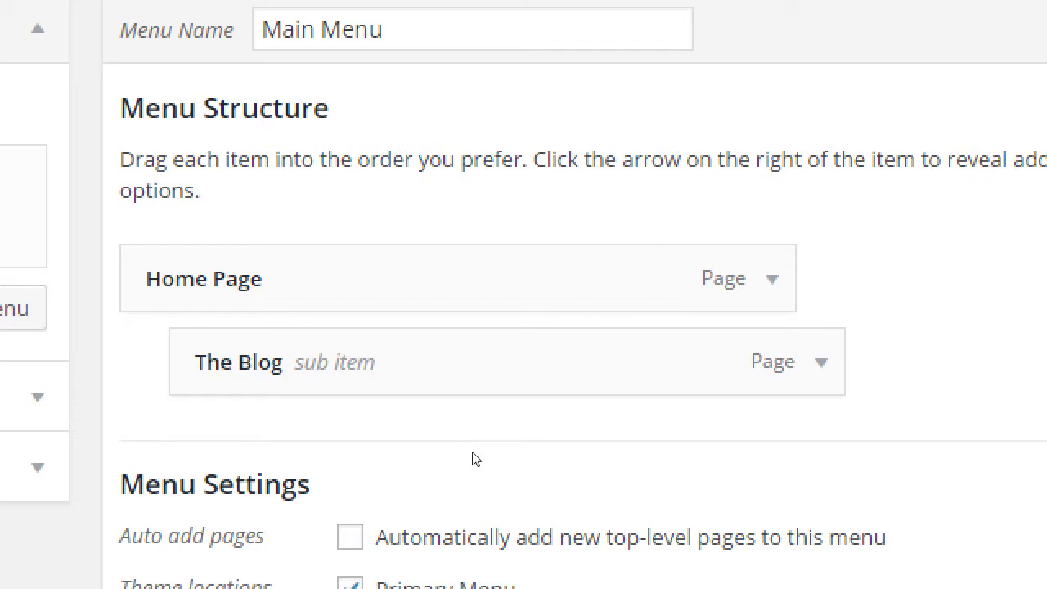
drag(498, 421, 470, 433)
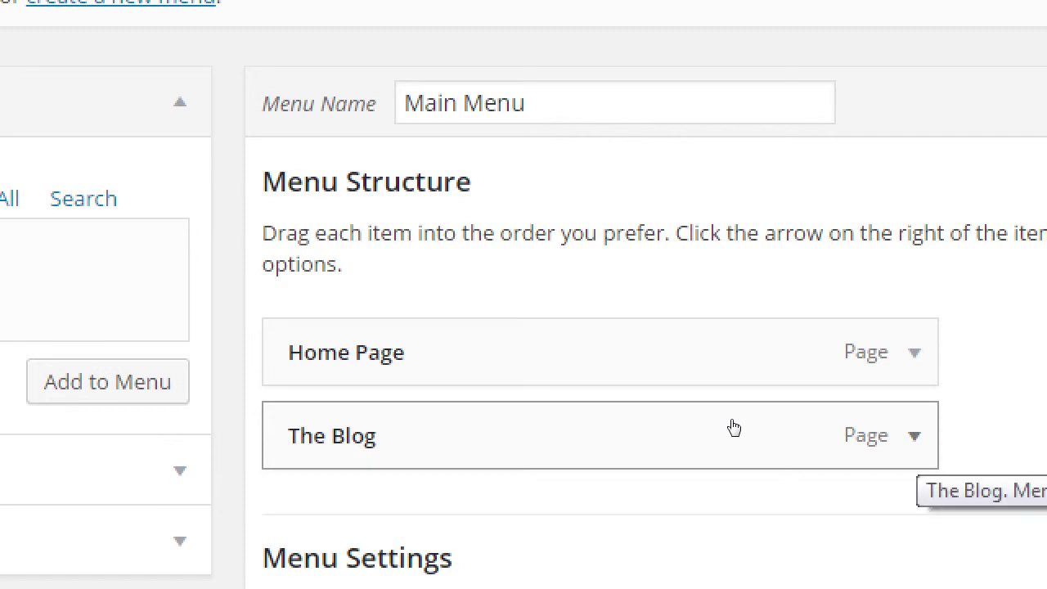
Step: Set the navigation label of The Blog menu item to "News" and collapse its settings
click(734, 428)
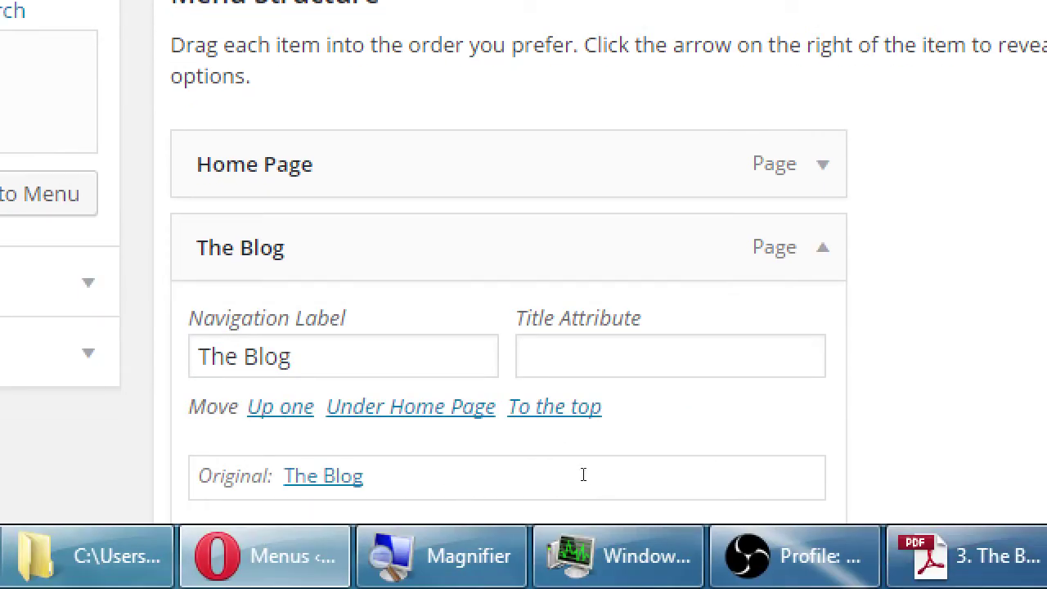
scroll(600, 478, down, 3)
scroll(597, 482, down, 1)
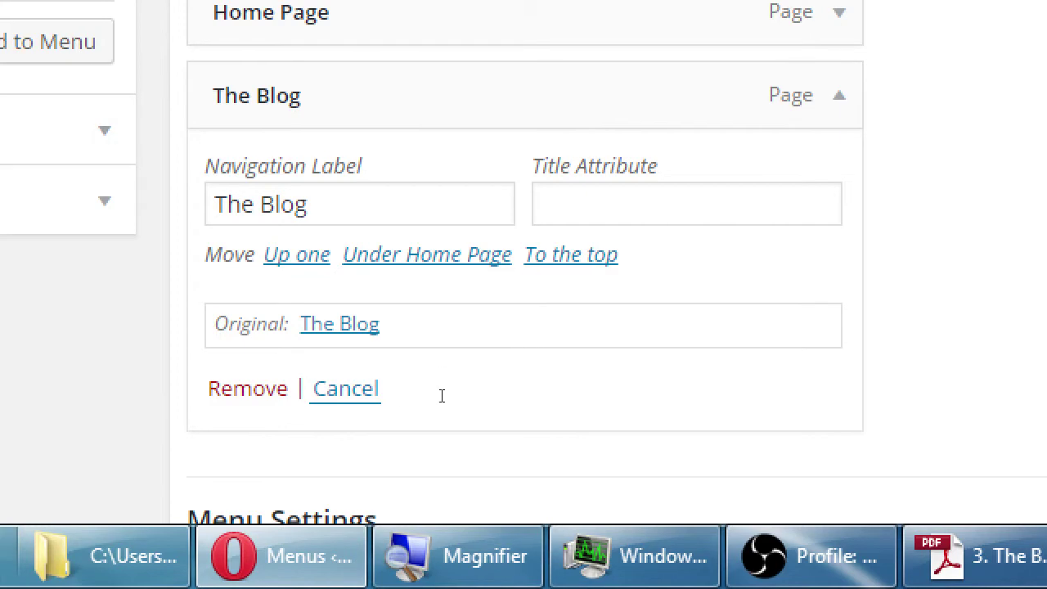
key(Tab)
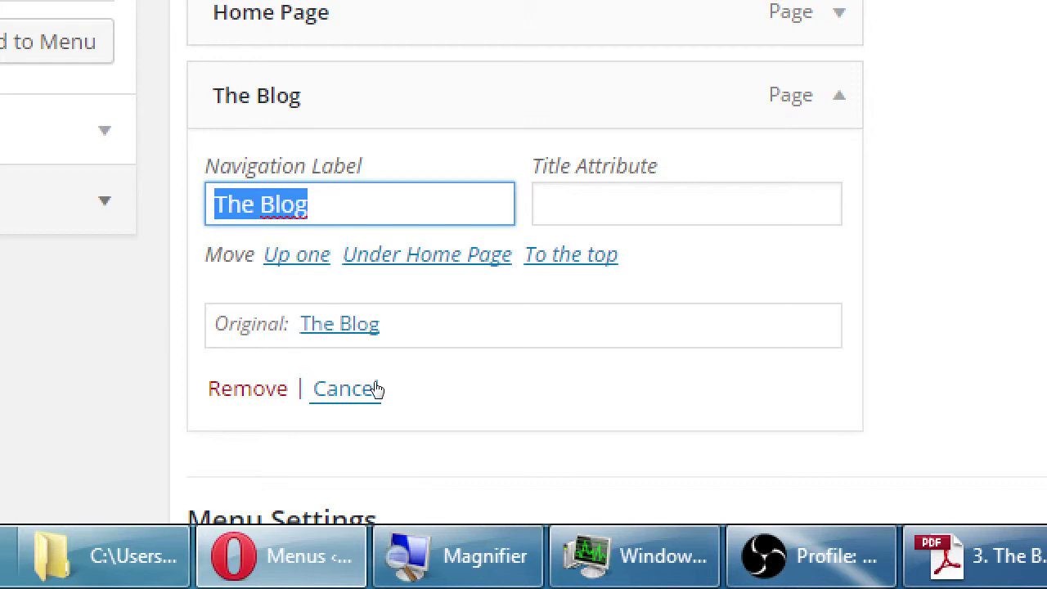
text(News)
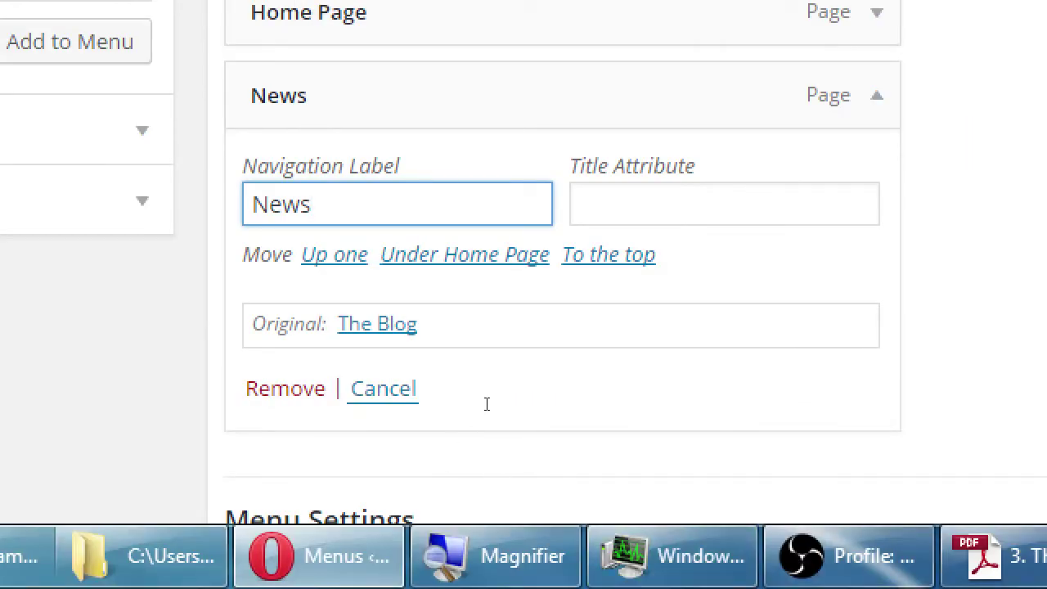
key(shift+Tab)
key(Return)
Step: Set the navigation label of the Home Page menu item to "Home"
key(shift+Tab)
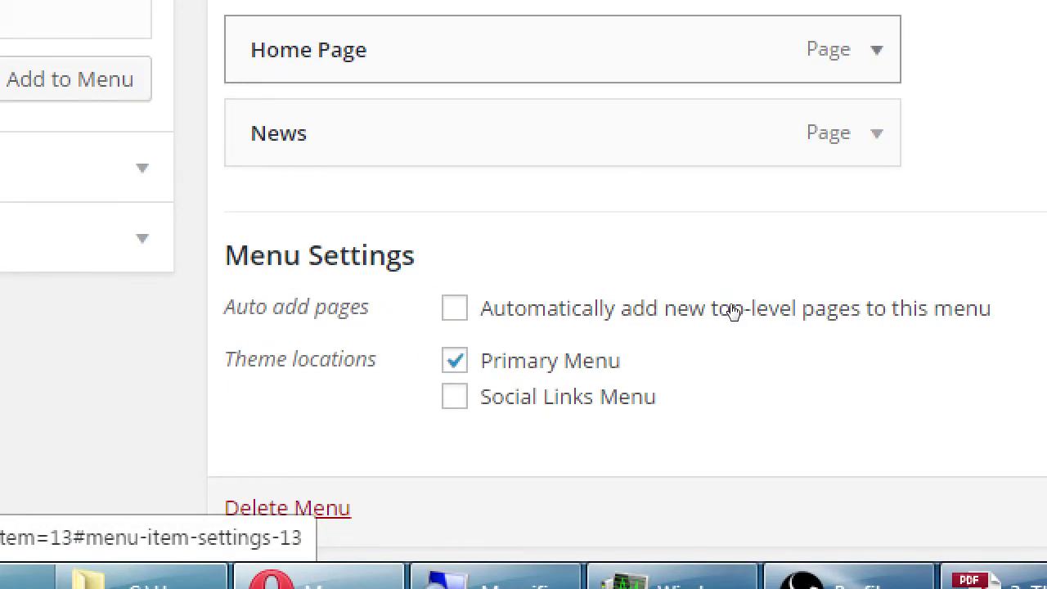
key(Return)
key(Tab)
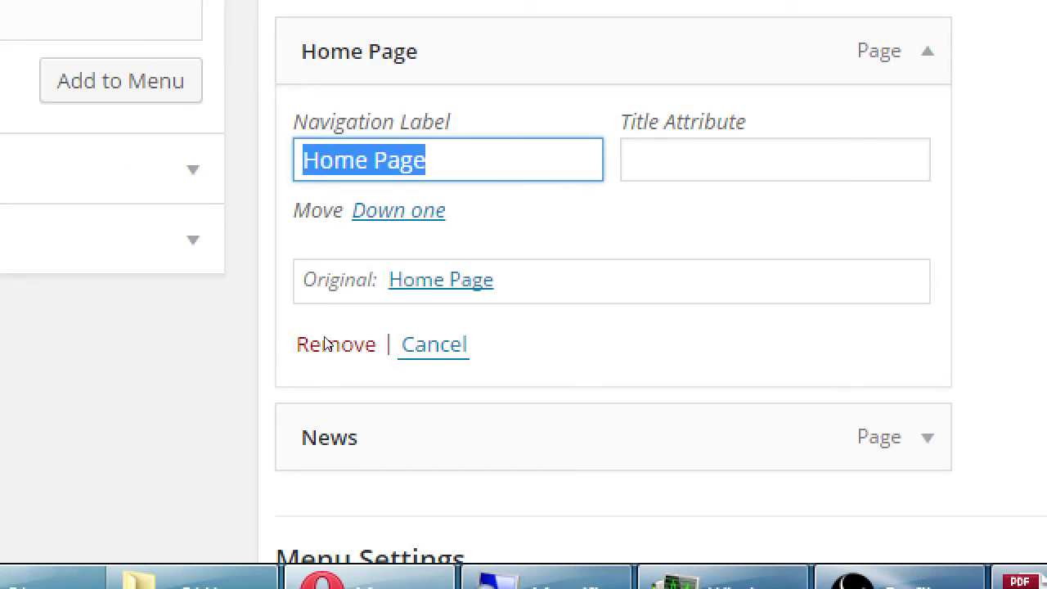
text(Home)
key(Tab)
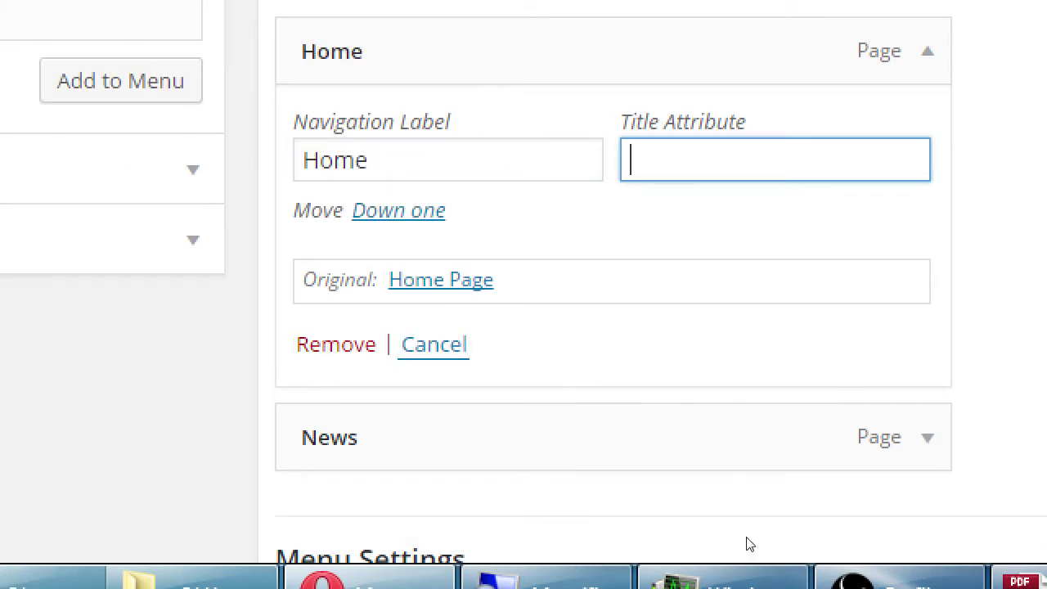
Step: Set the navigation label of the News menu item to "Our Blog" and save the menu
click(731, 496)
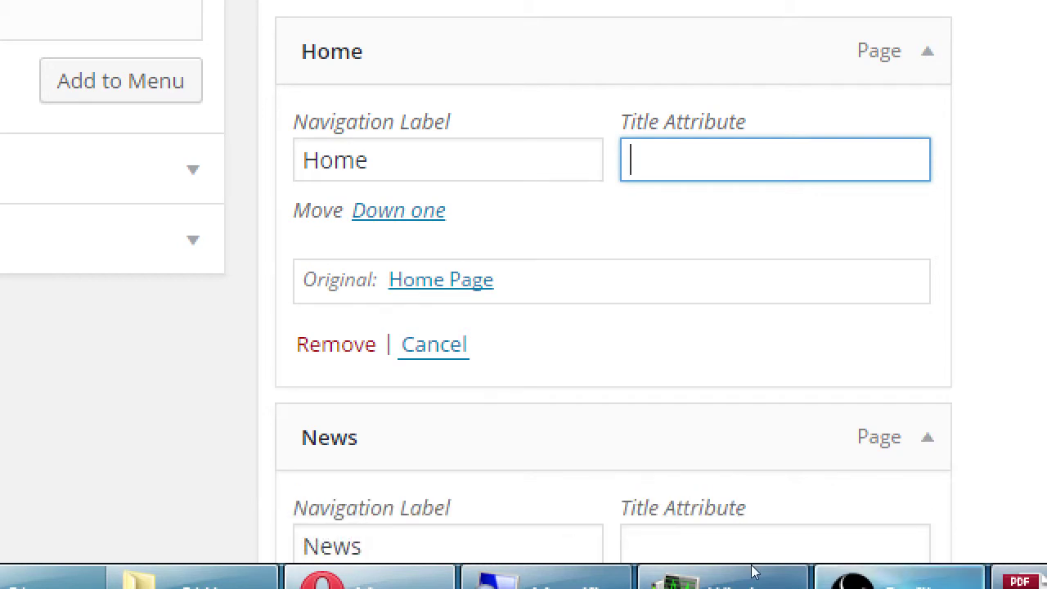
scroll(778, 514, down, 2)
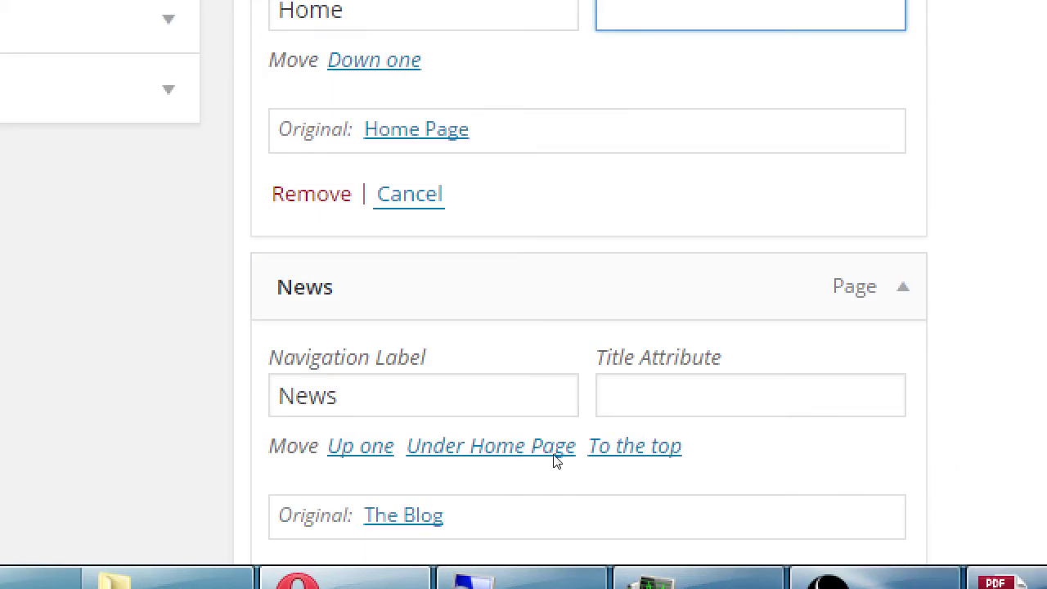
key(Tab)
key(Tab)
key(Tab)
key(Tab)
key(Tab)
key(Tab)
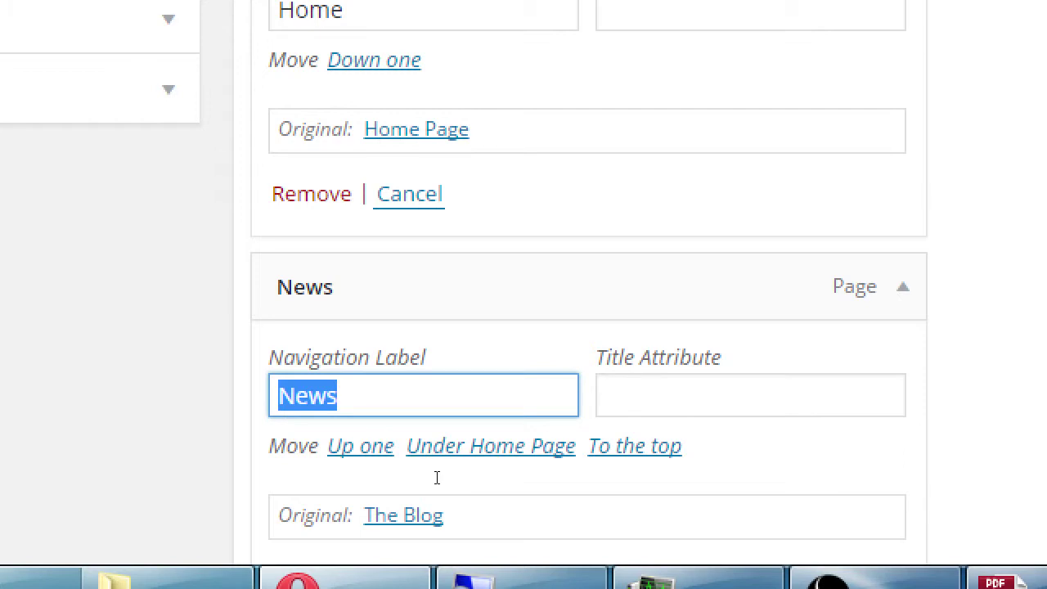
text(Our Blog)
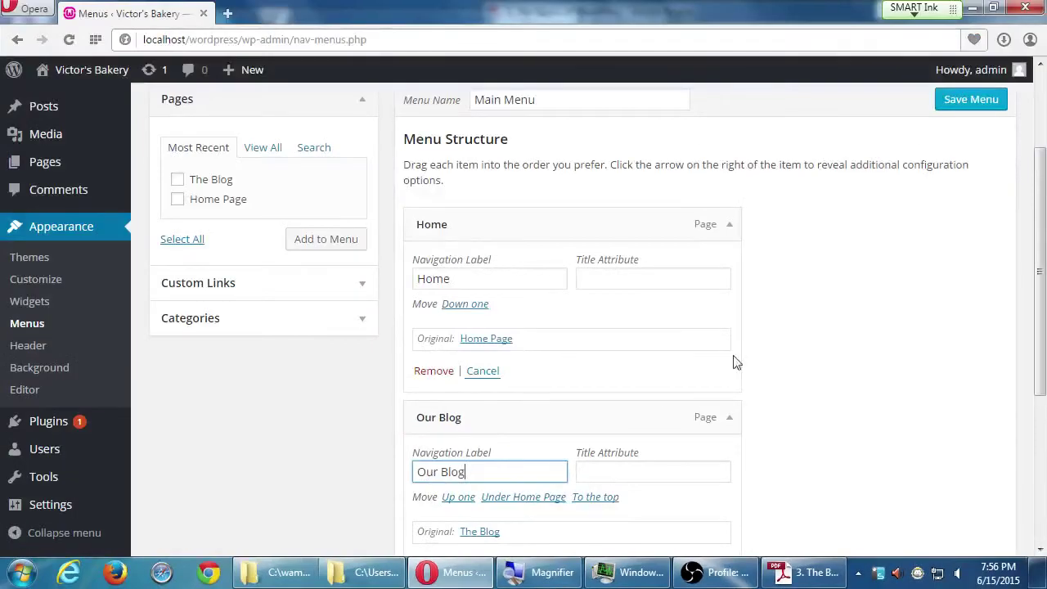
click(985, 105)
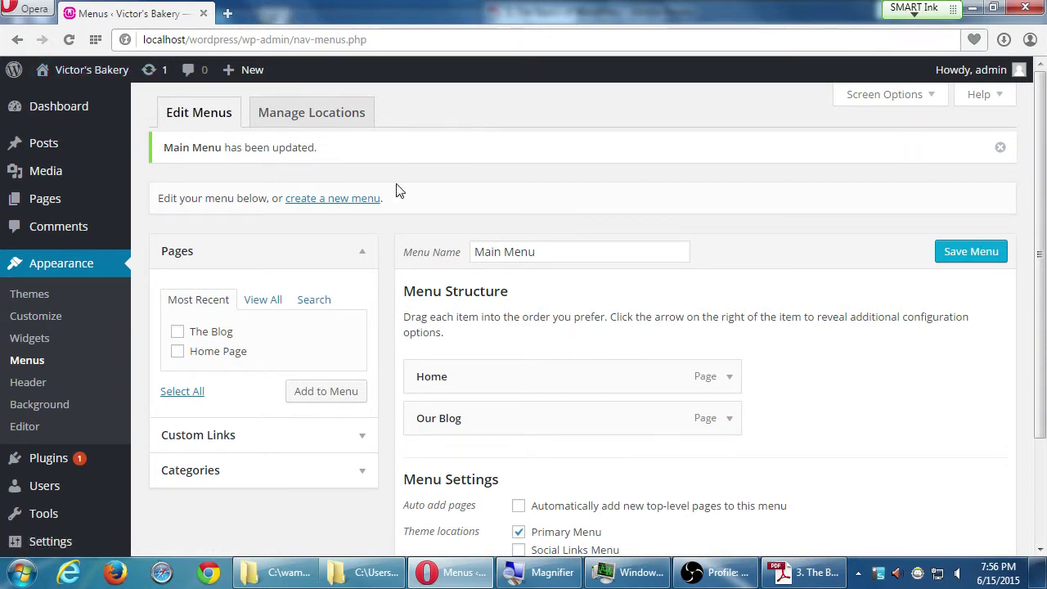
Step: Review the Home menu item's settings and open the Victor's Bakery front end in a new tab
scroll(398, 185, down, 1)
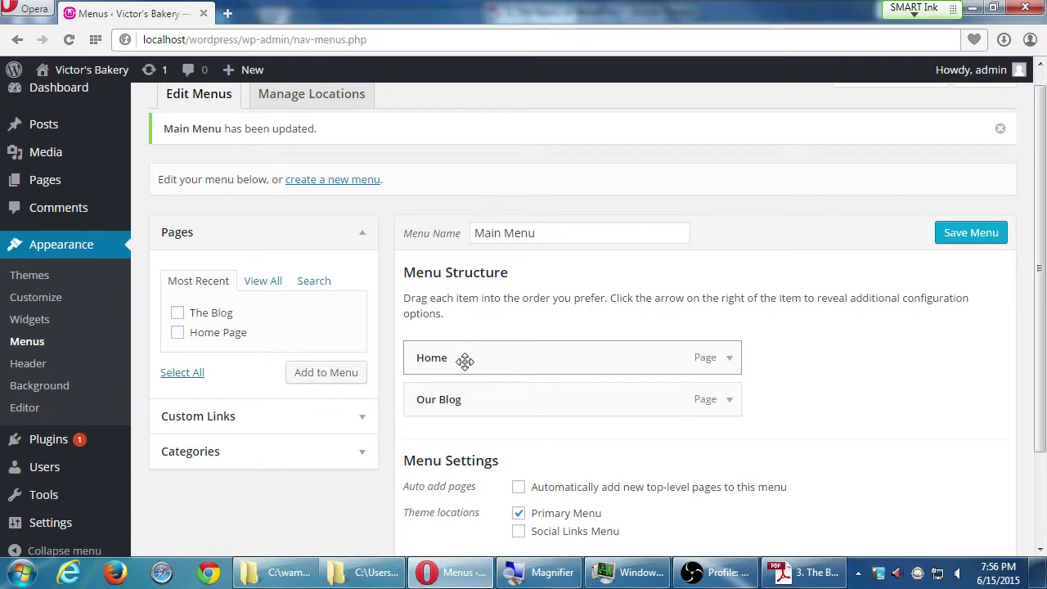
click(726, 362)
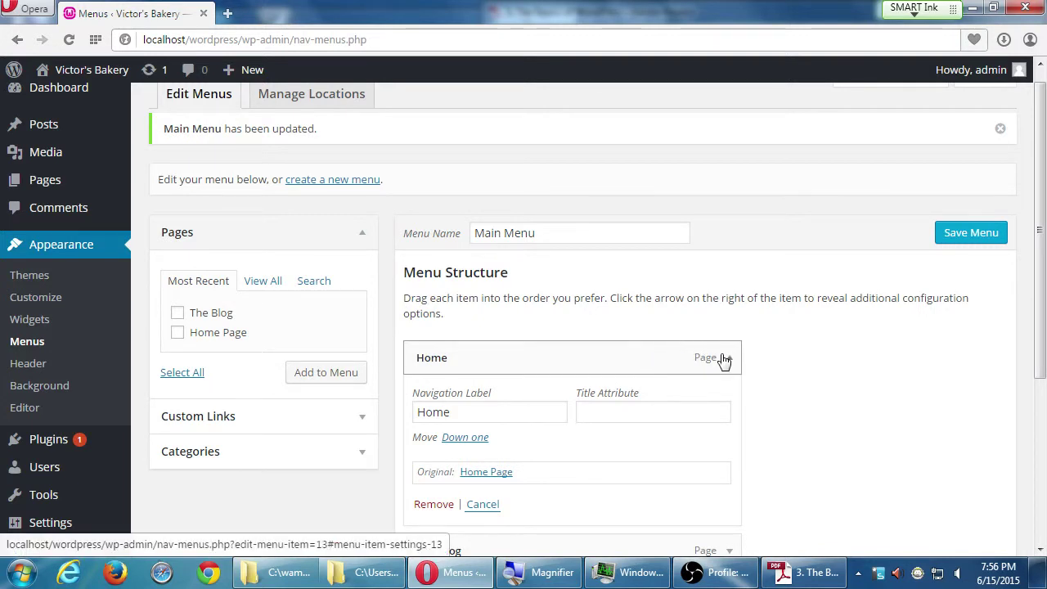
middle_click(100, 82)
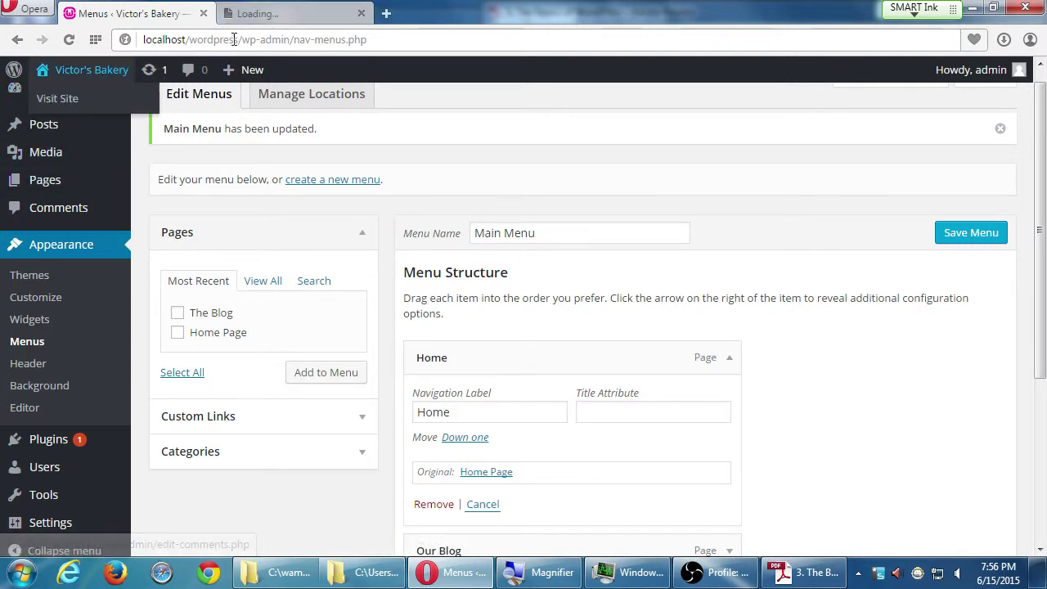
click(255, 14)
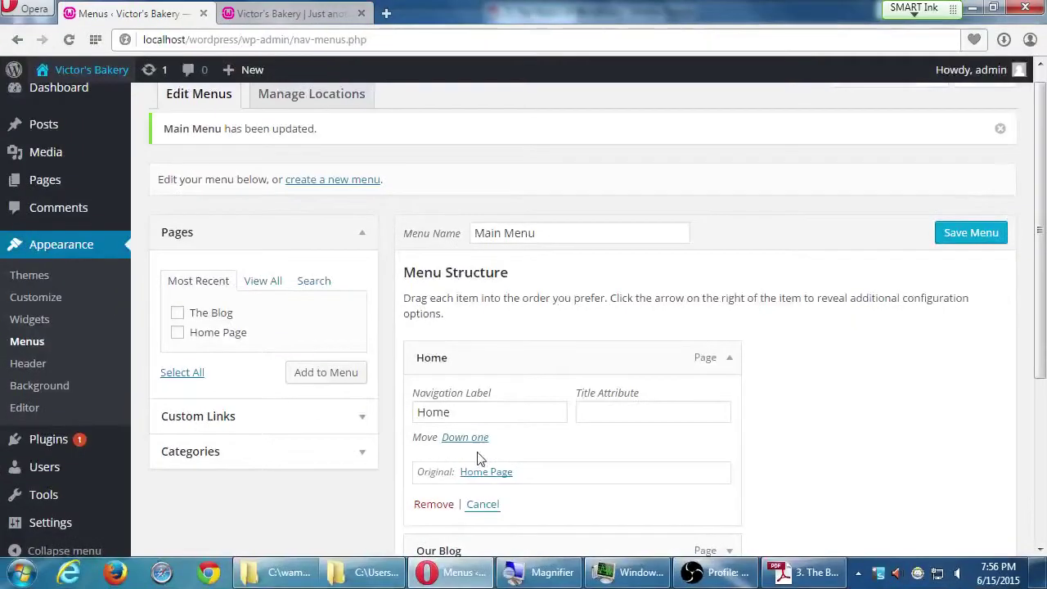
click(728, 360)
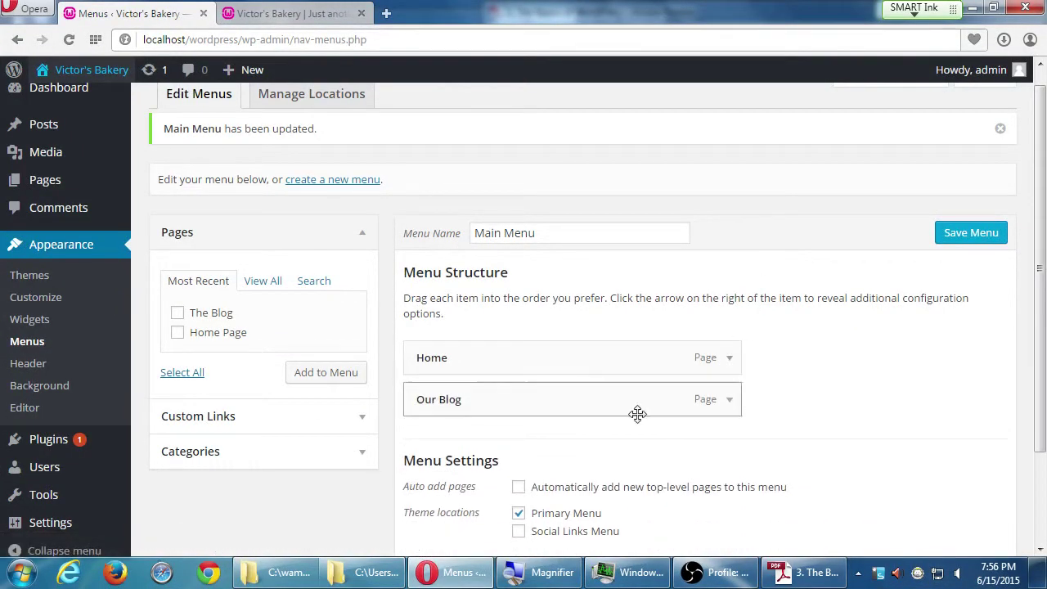
click(795, 573)
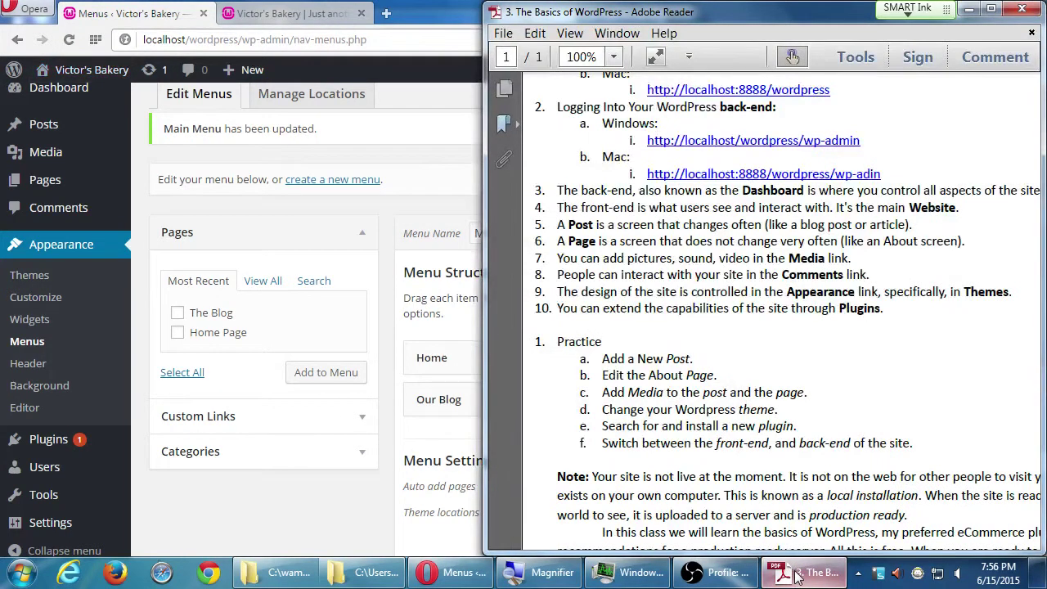
click(798, 575)
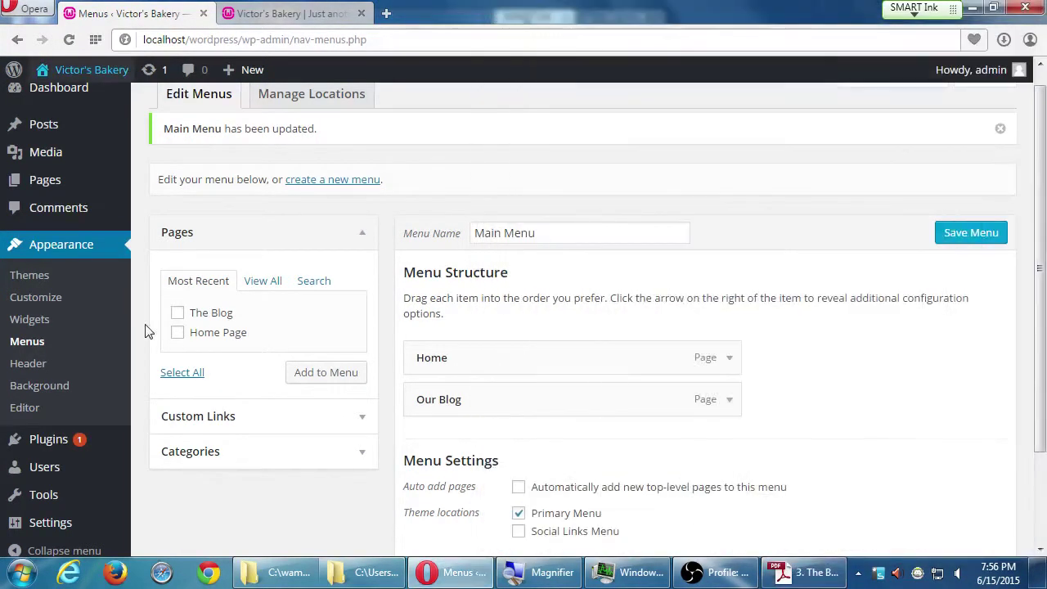
scroll(367, 252, down, 3)
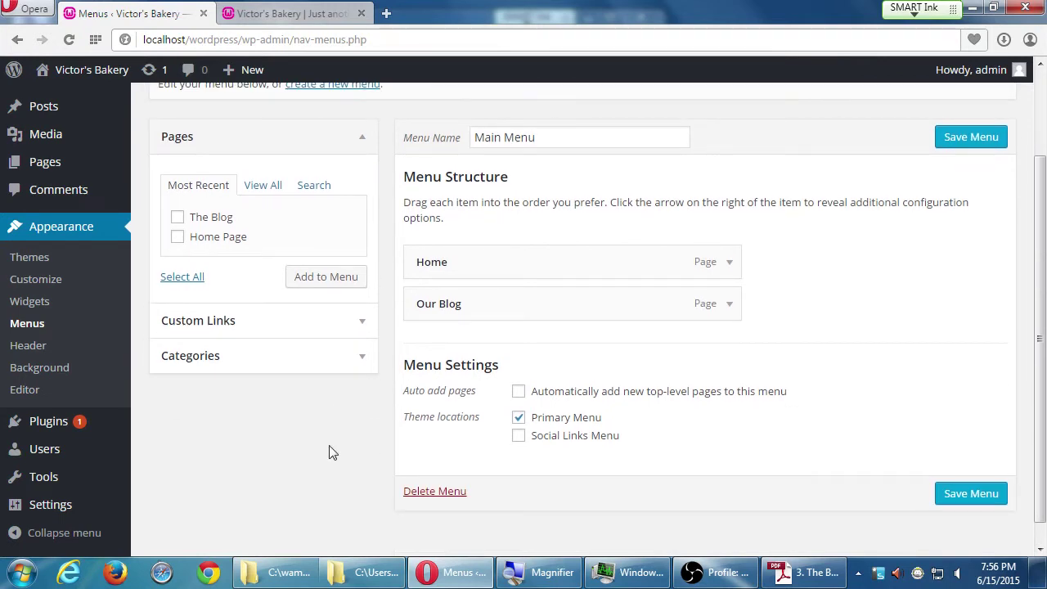
scroll(332, 454, down, 1)
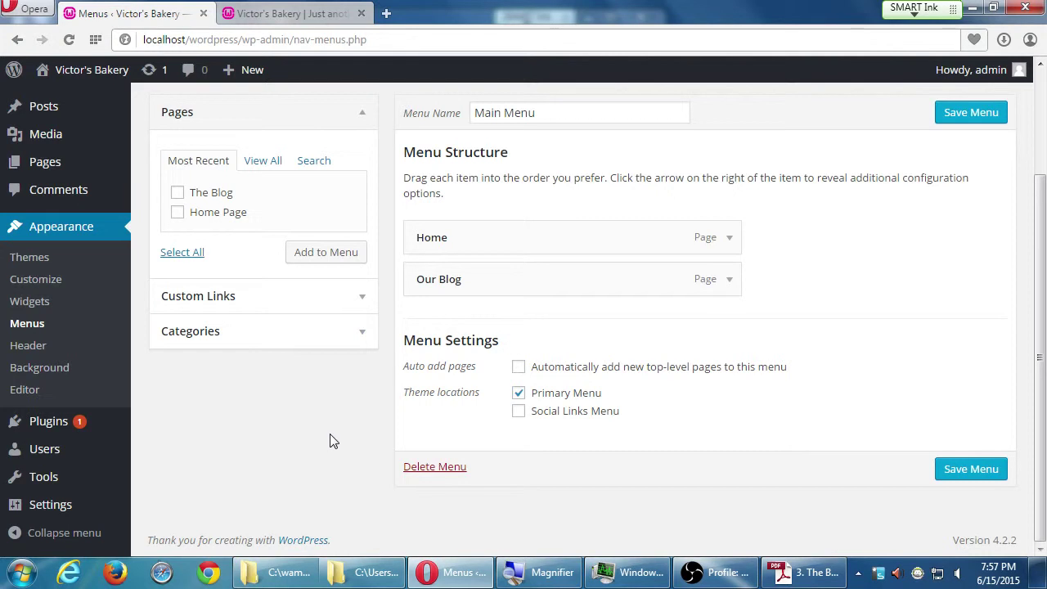
scroll(352, 450, up, 3)
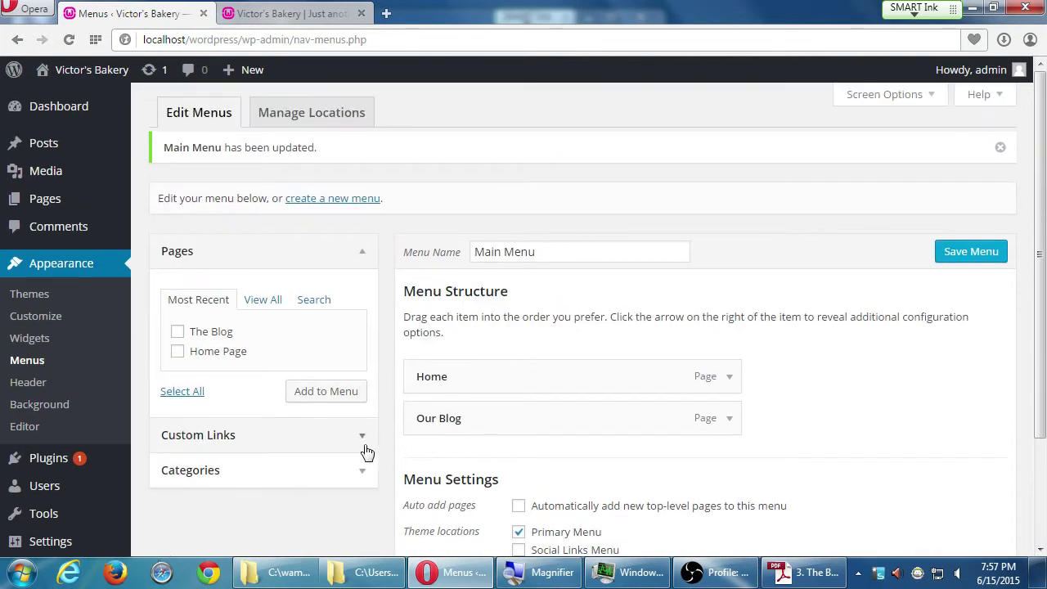
Step: View the site's home page, and follow the Our Blog menu link to look through the listed posts
click(293, 14)
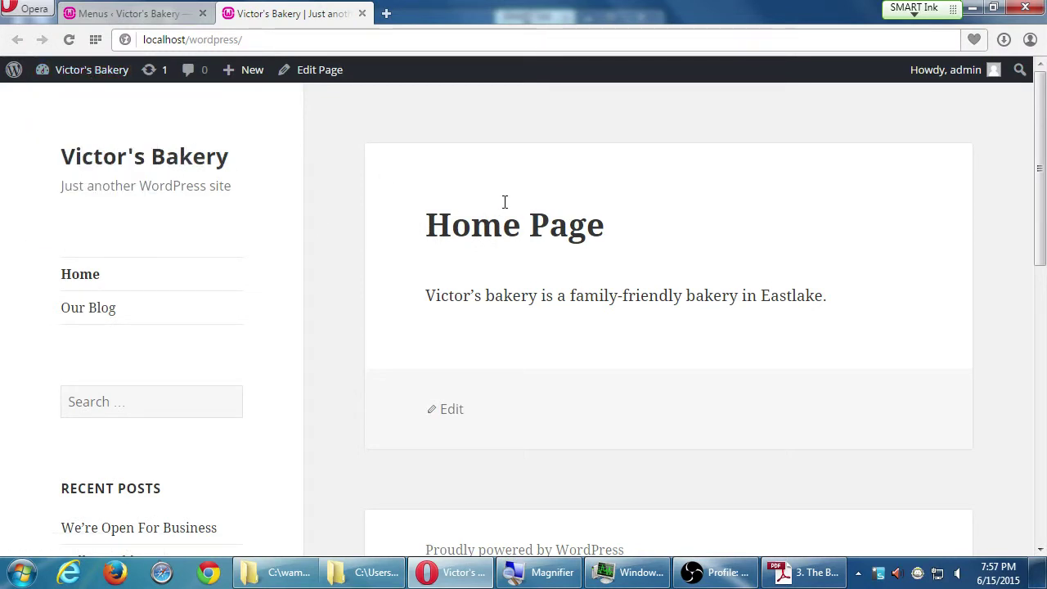
click(105, 308)
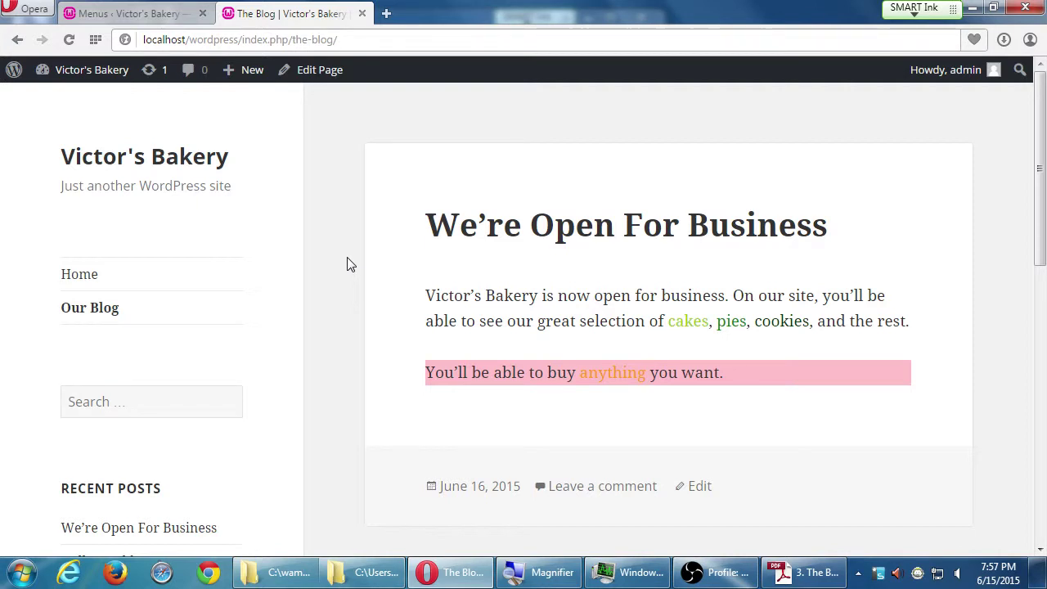
scroll(627, 288, down, 5)
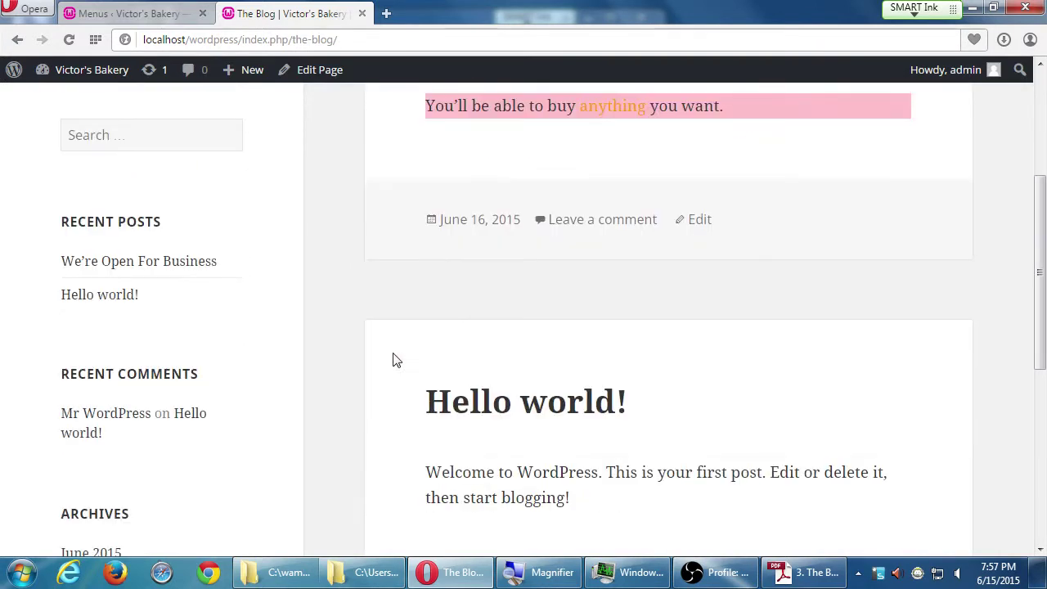
scroll(396, 360, down, 8)
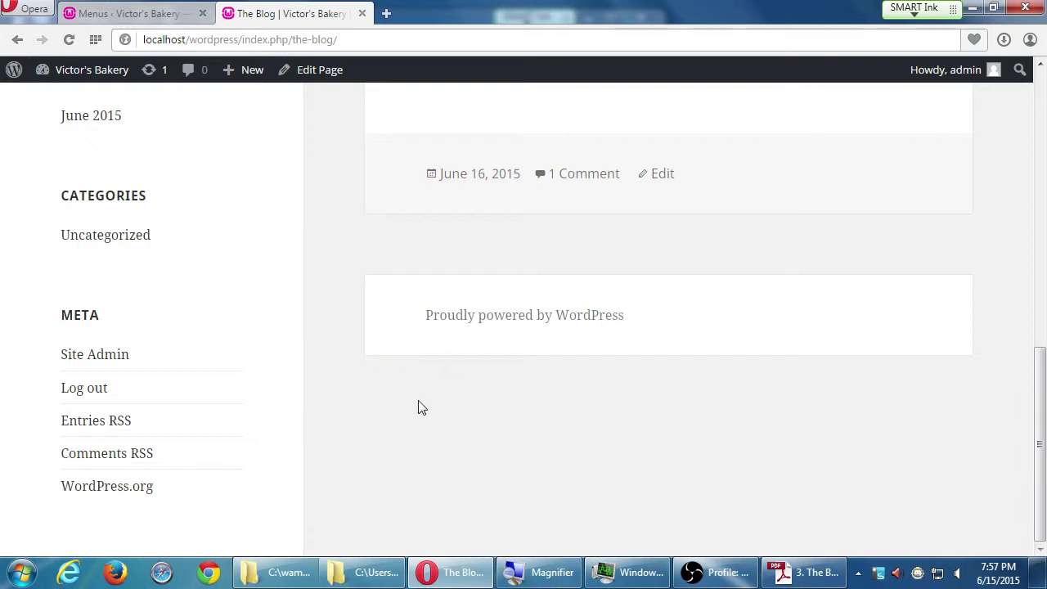
scroll(423, 404, up, 7)
scroll(410, 437, up, 2)
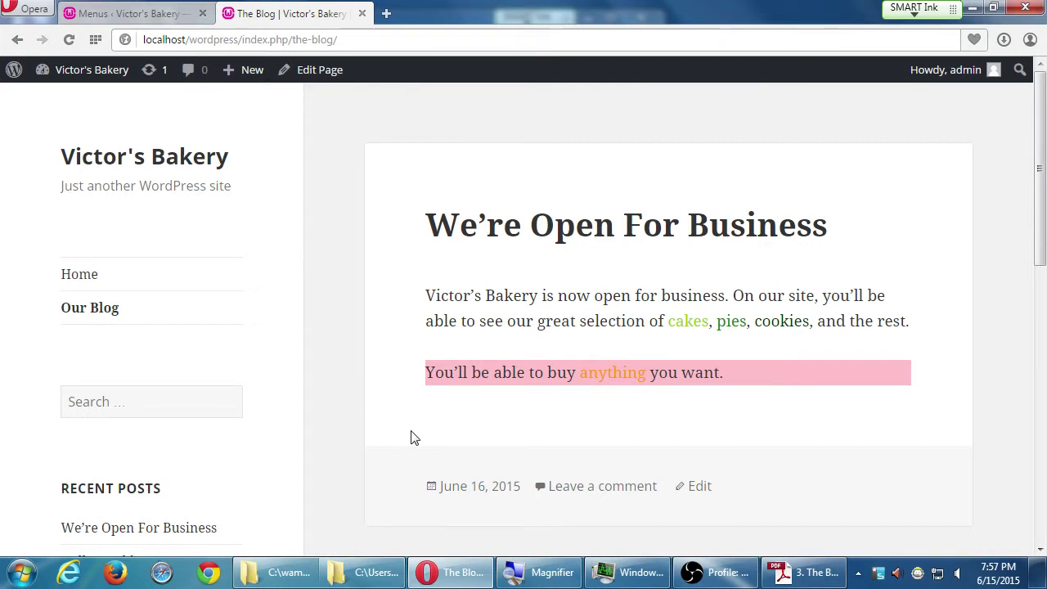
scroll(557, 393, down, 10)
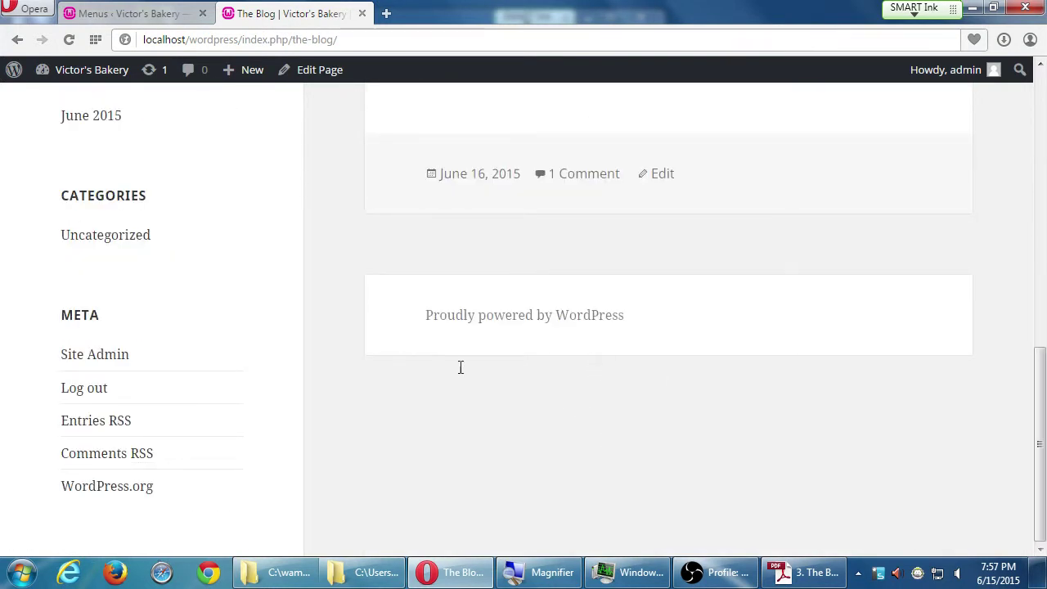
scroll(489, 393, up, 10)
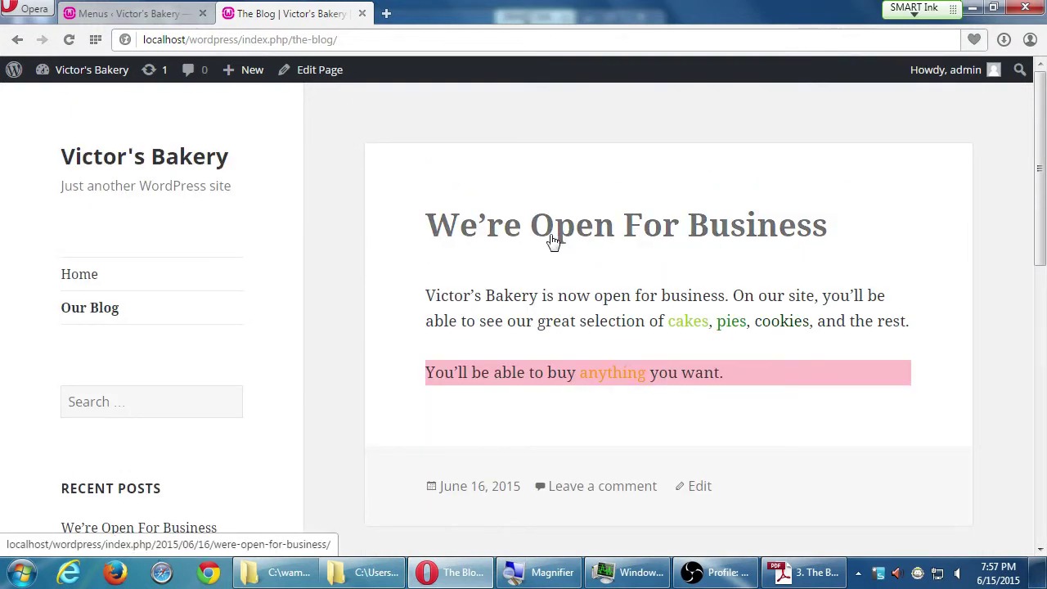
Step: Open the "We're Open For Business" post and examine its content, comment form and previous-post link
click(586, 229)
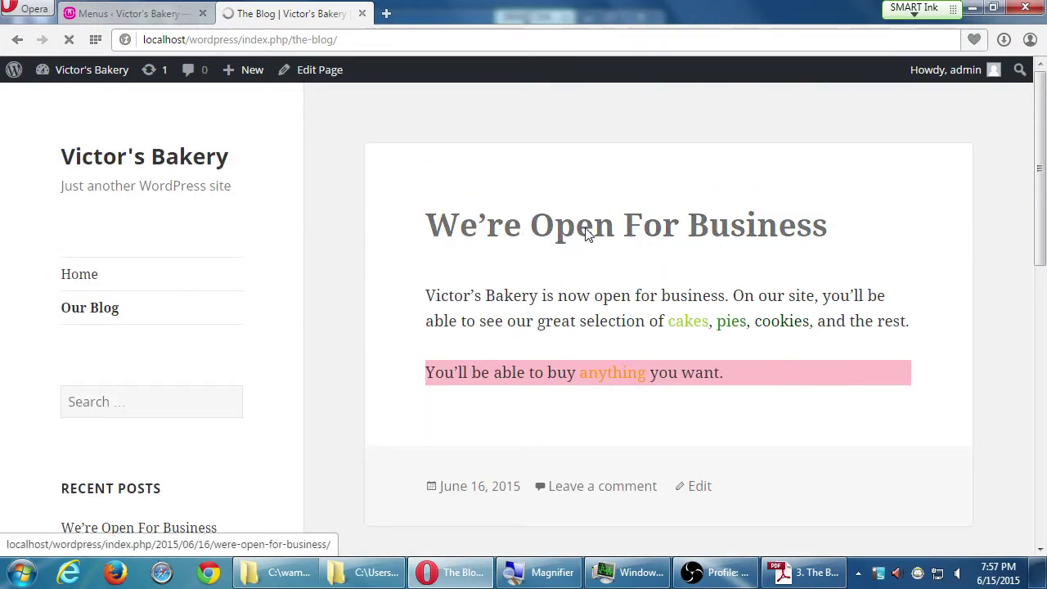
scroll(585, 229, down, 6)
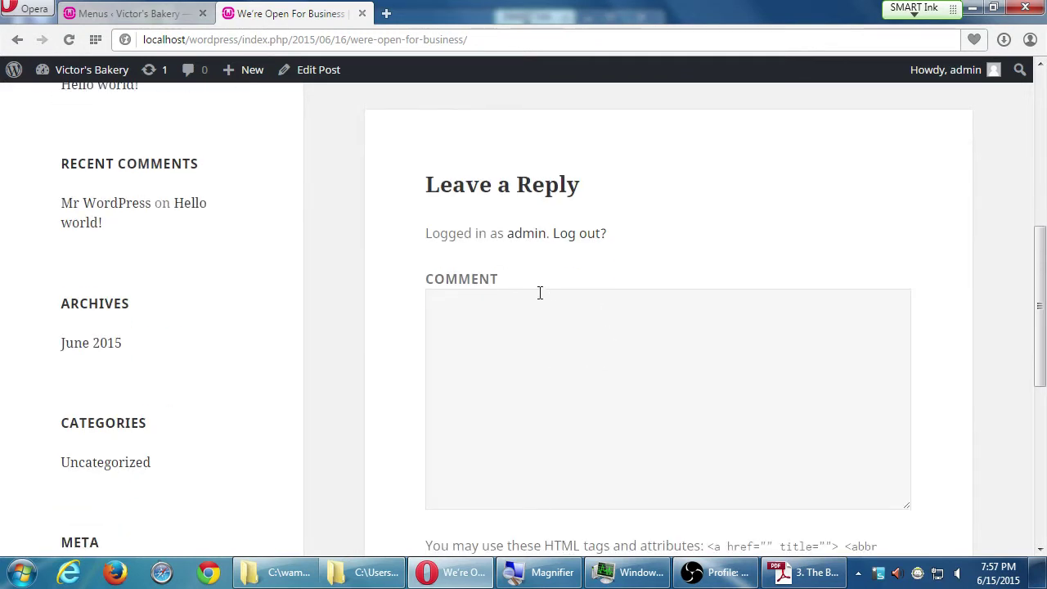
scroll(542, 292, down, 3)
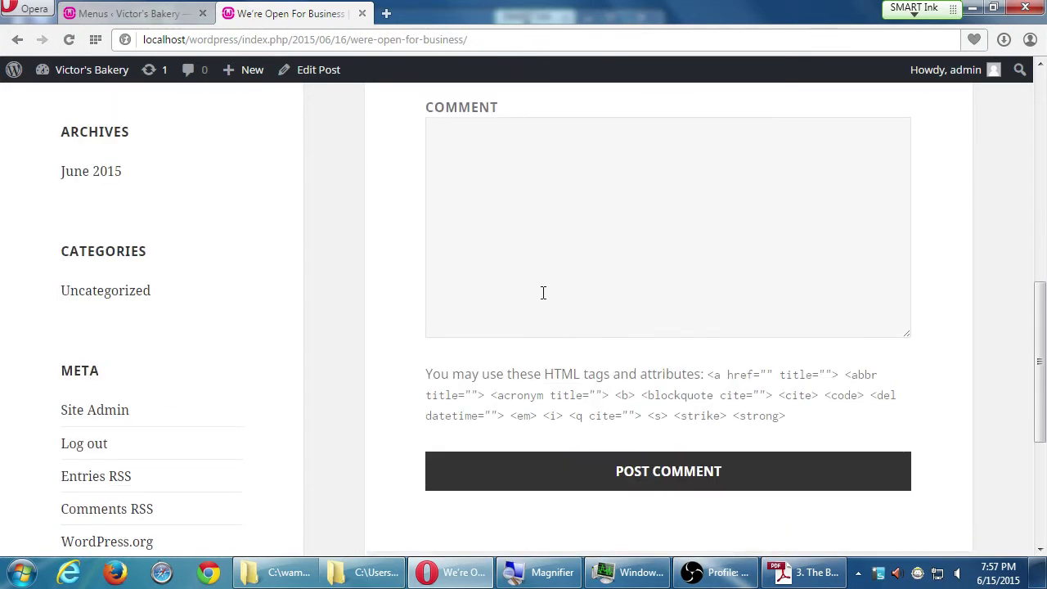
scroll(546, 358, down, 3)
scroll(386, 311, down, 1)
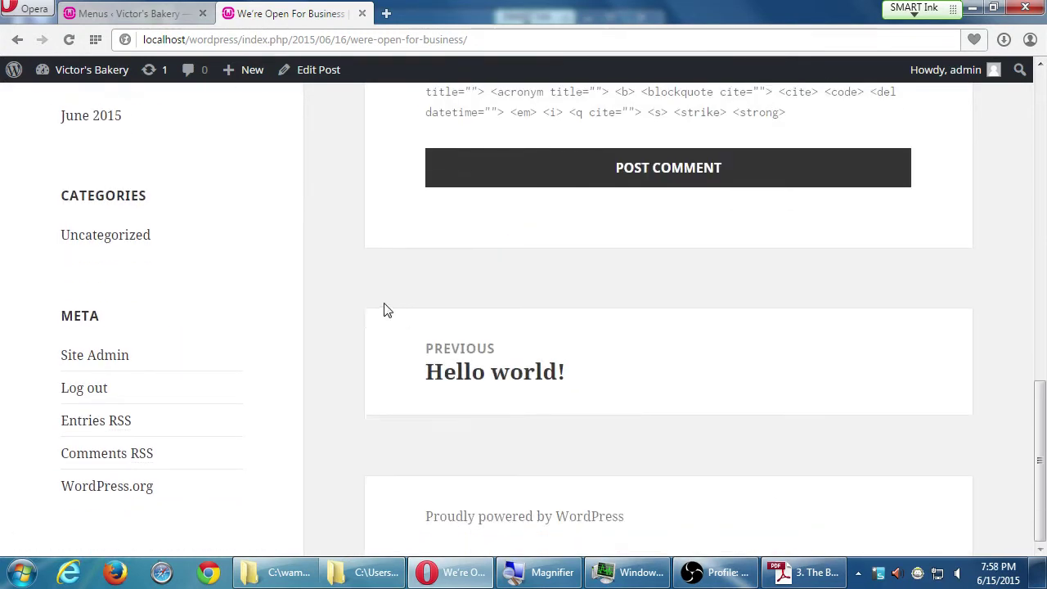
scroll(392, 304, up, 3)
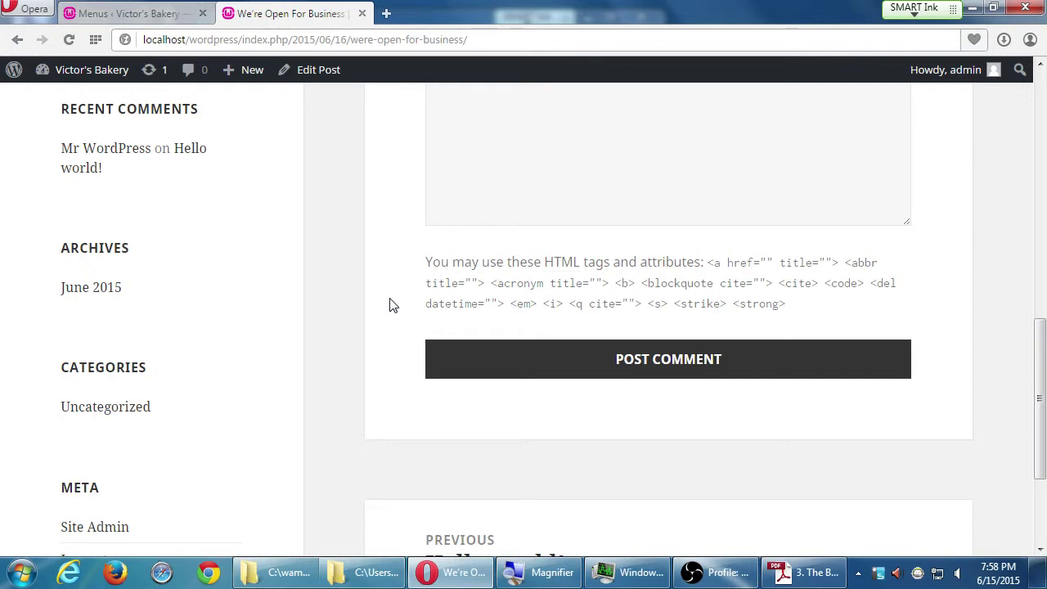
scroll(391, 304, up, 6)
scroll(340, 295, up, 2)
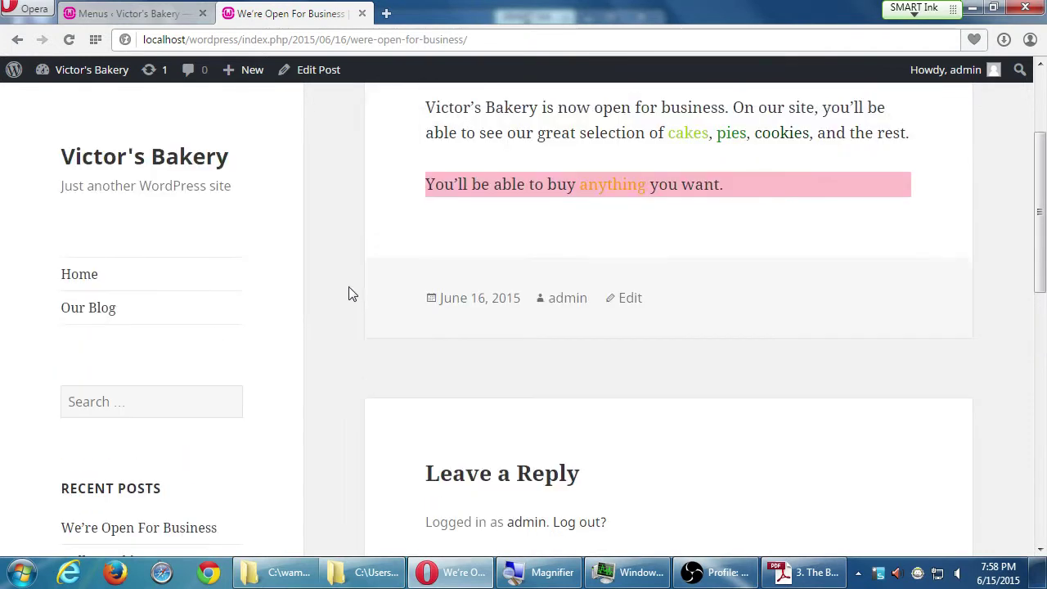
scroll(320, 294, up, 2)
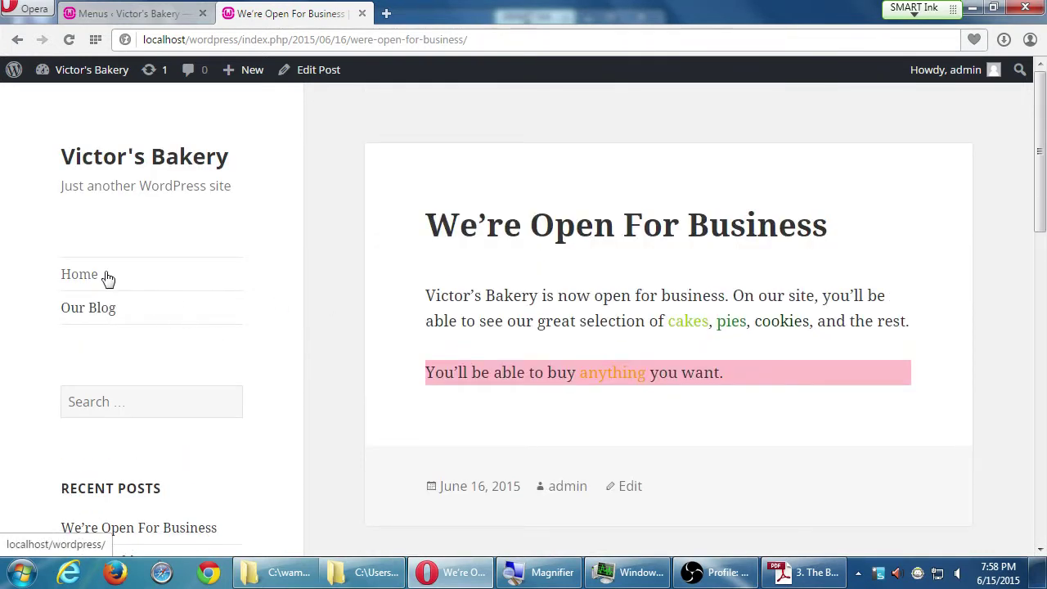
Step: Return to Our Blog, and open the "Hello world!" post to examine its comment and reply form
click(103, 309)
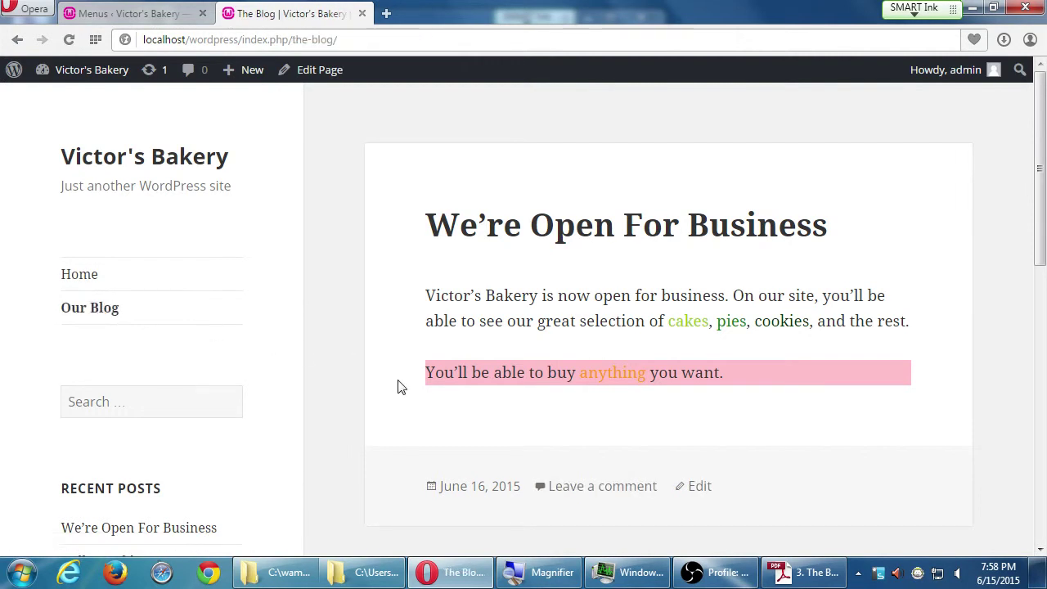
scroll(405, 388, down, 3)
click(434, 418)
scroll(416, 381, down, 5)
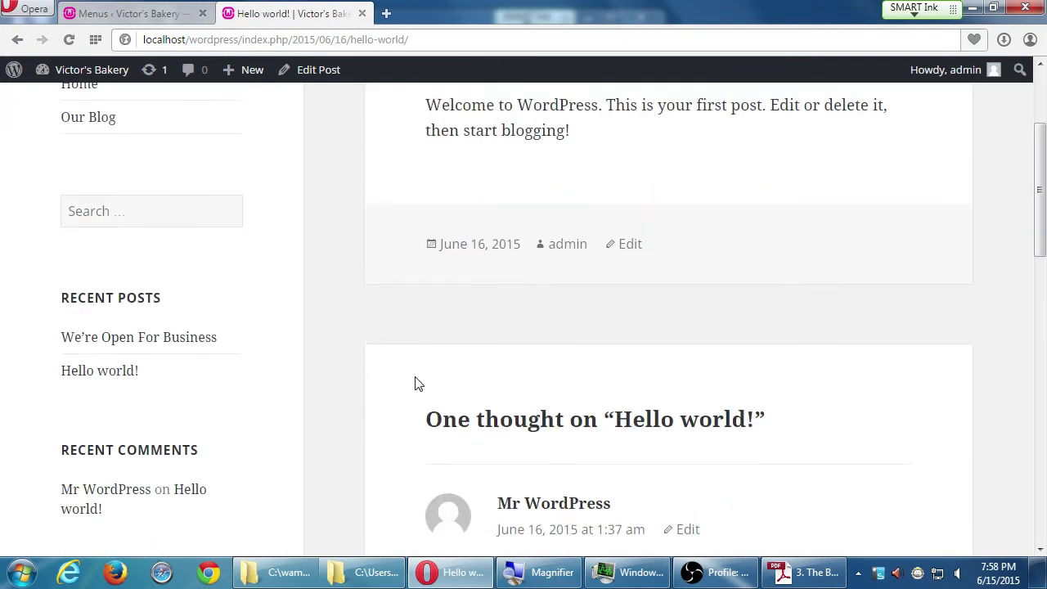
scroll(415, 378, down, 2)
scroll(414, 375, up, 3)
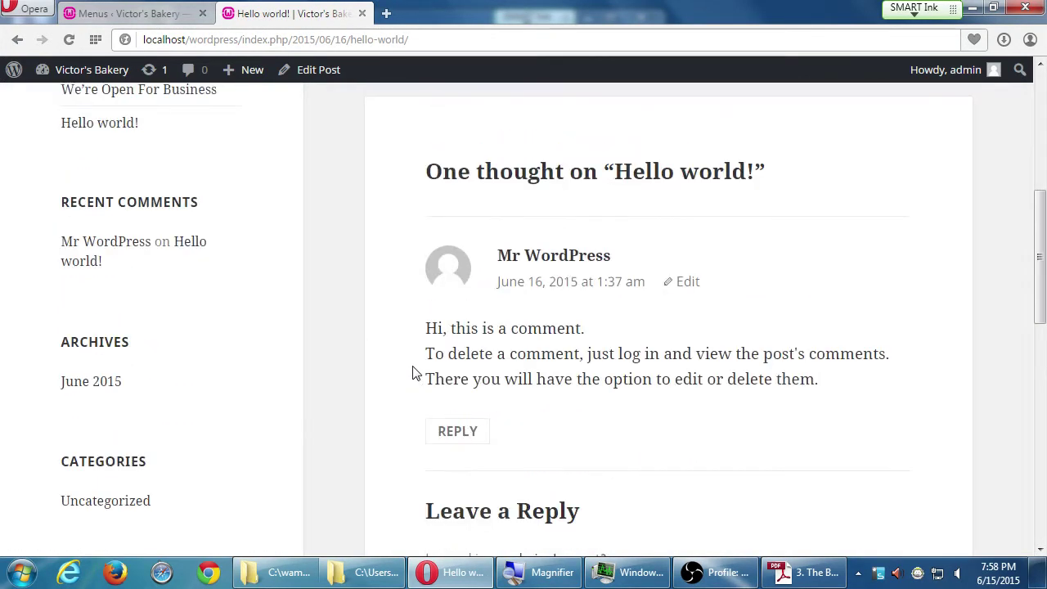
scroll(415, 373, up, 4)
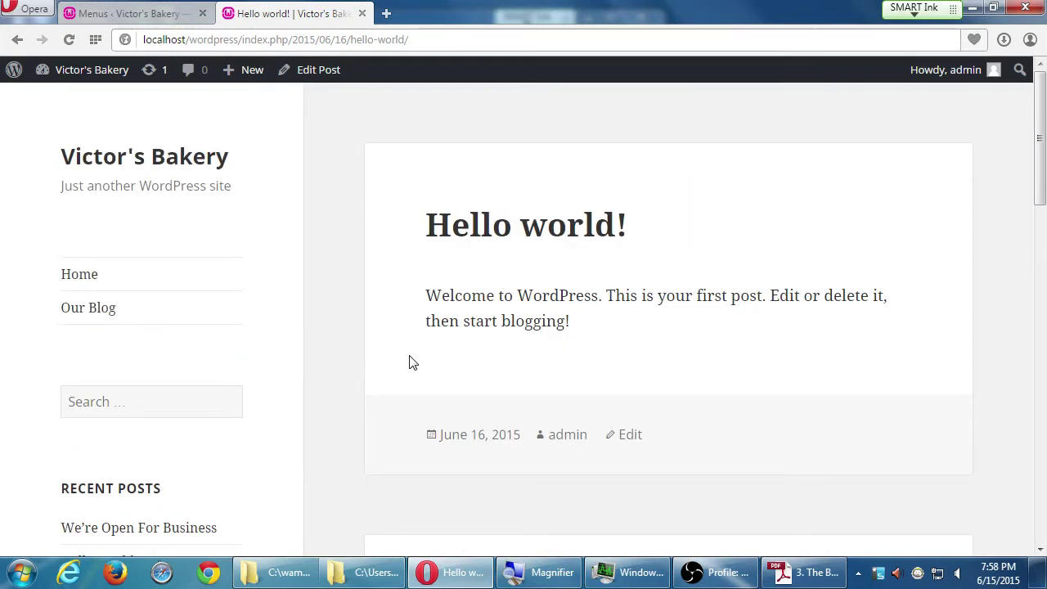
scroll(413, 364, down, 1)
scroll(409, 362, down, 3)
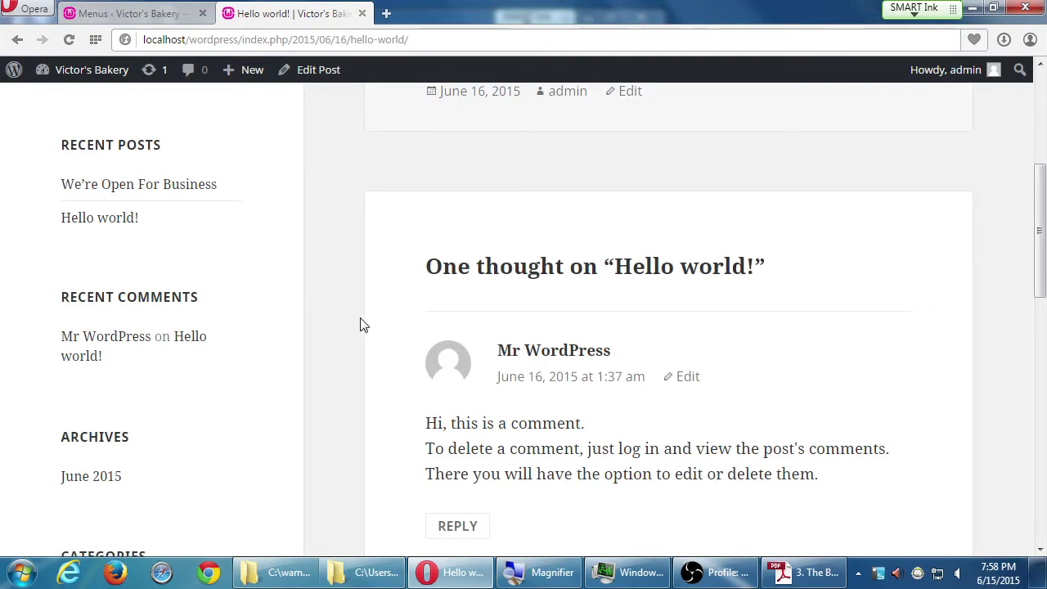
scroll(358, 320, down, 1)
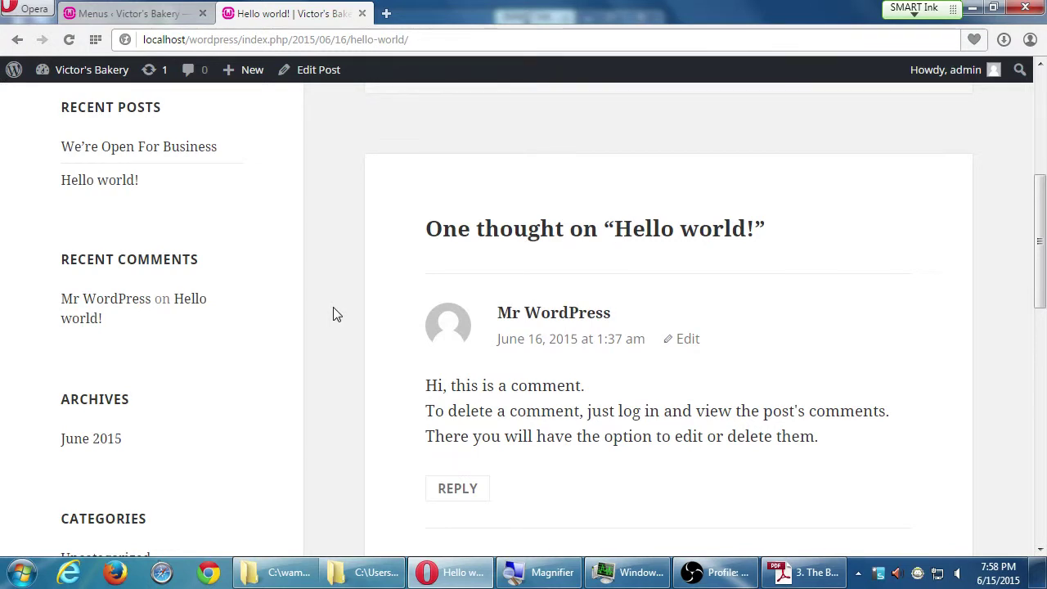
scroll(432, 196, down, 4)
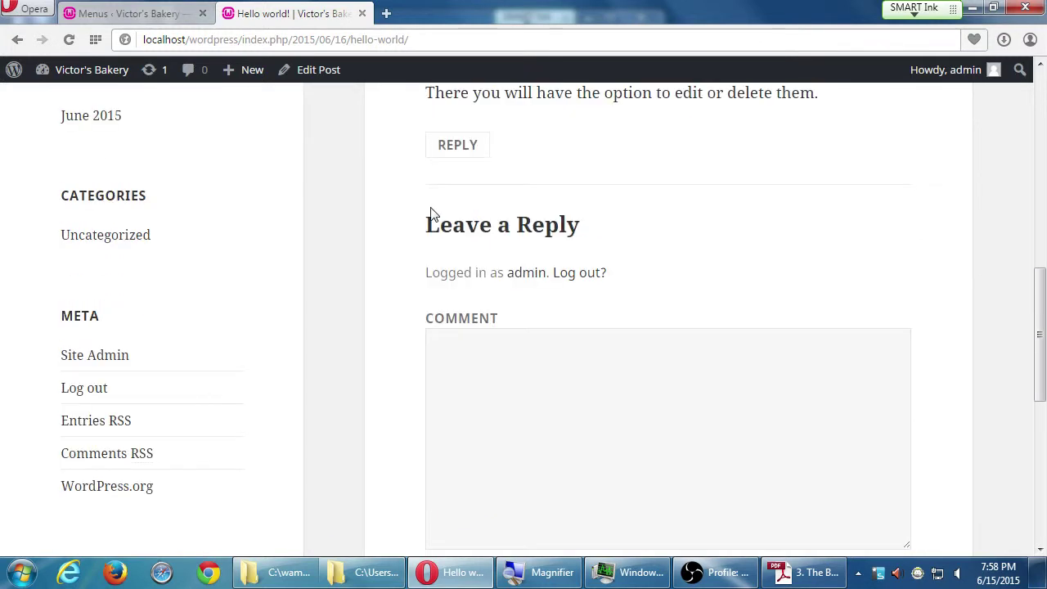
scroll(431, 209, down, 5)
scroll(426, 237, up, 3)
scroll(420, 243, up, 10)
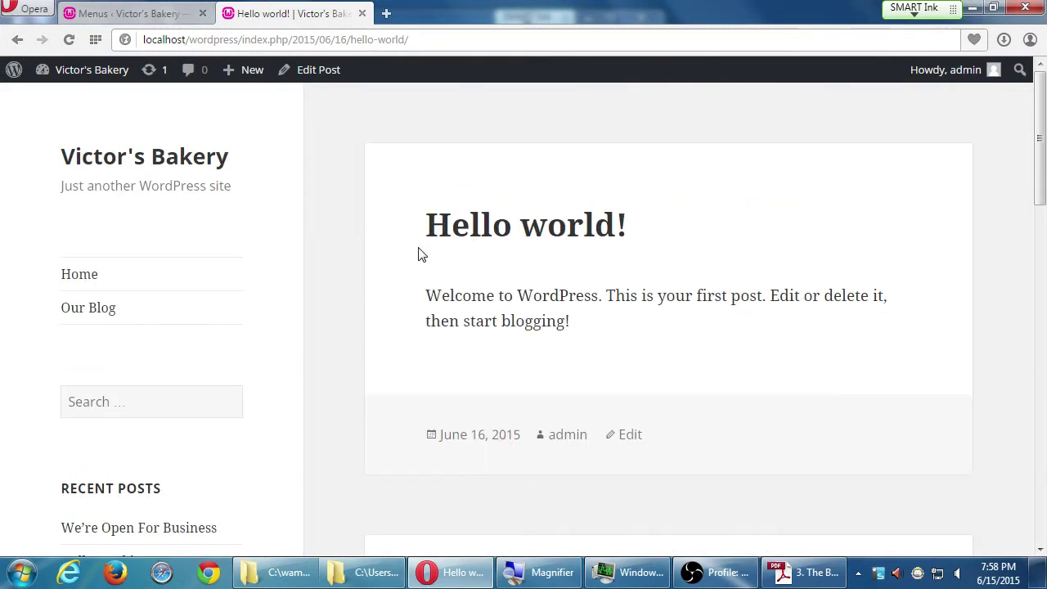
Step: Return to the site's Home page, and check the practice list in the WordPress basics handout in Adobe Reader
click(92, 278)
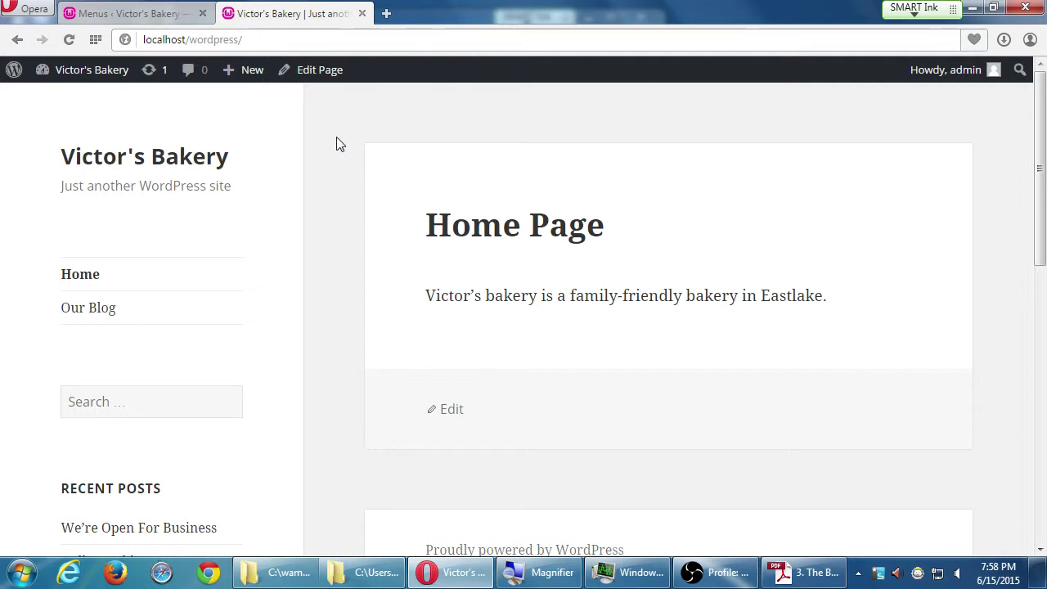
click(792, 575)
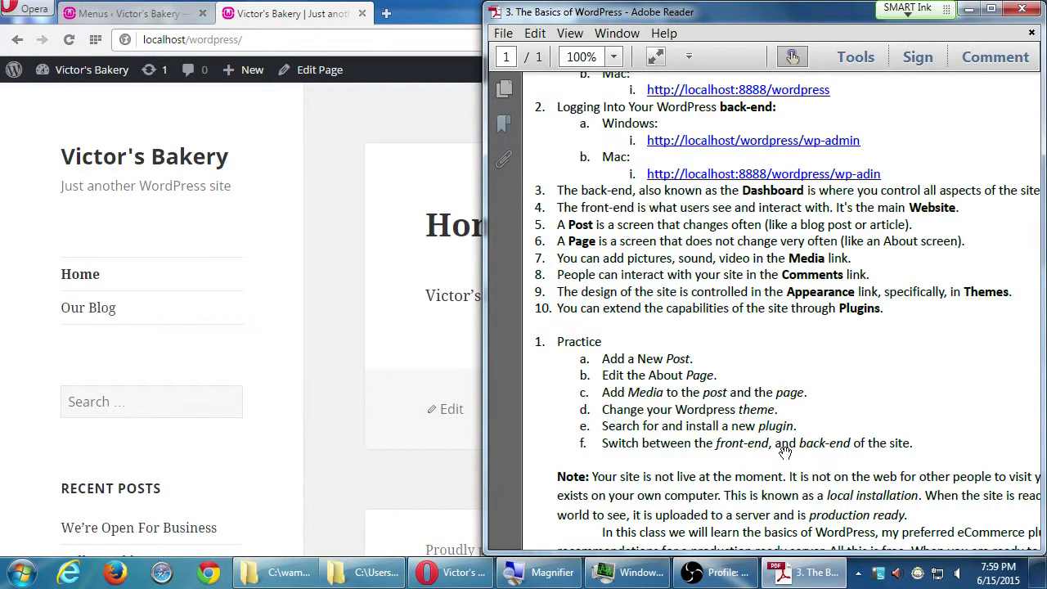
click(387, 20)
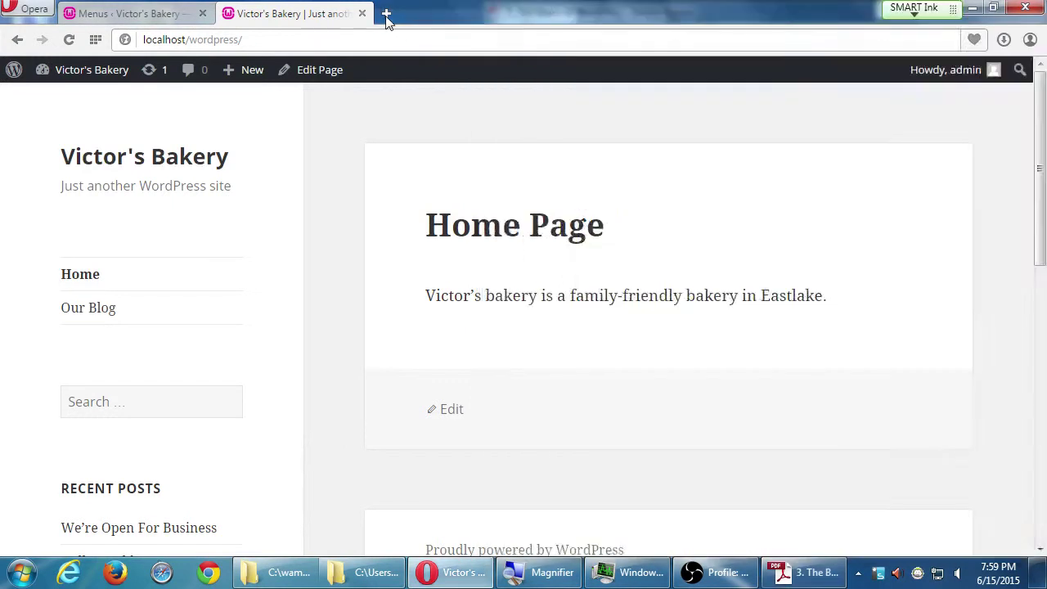
Step: Search Google for "cookies" in a new browser tab and show the image results
click(387, 14)
click(389, 135)
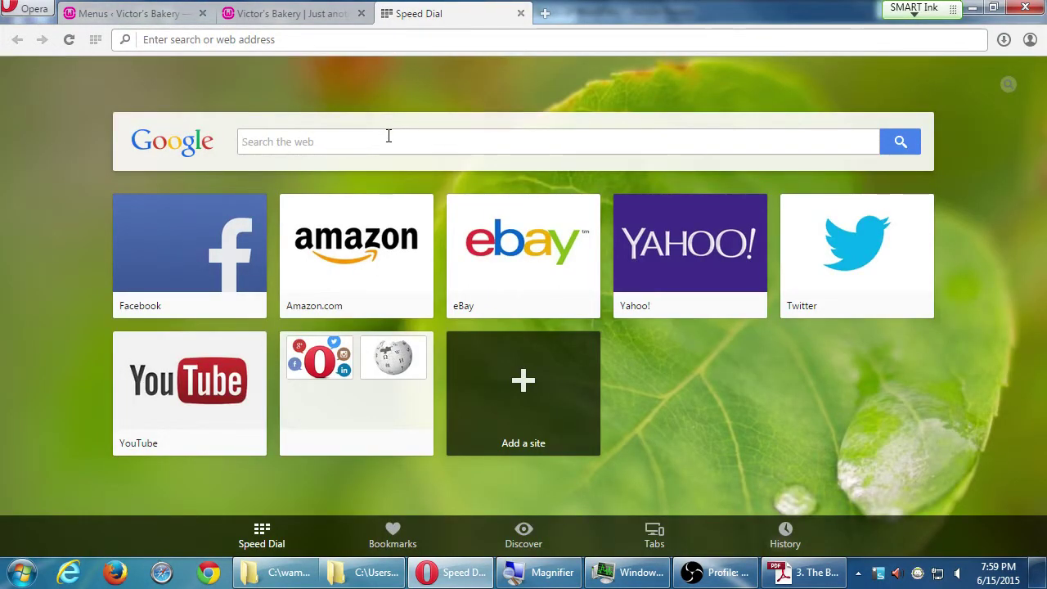
text(cookies)
key(Return)
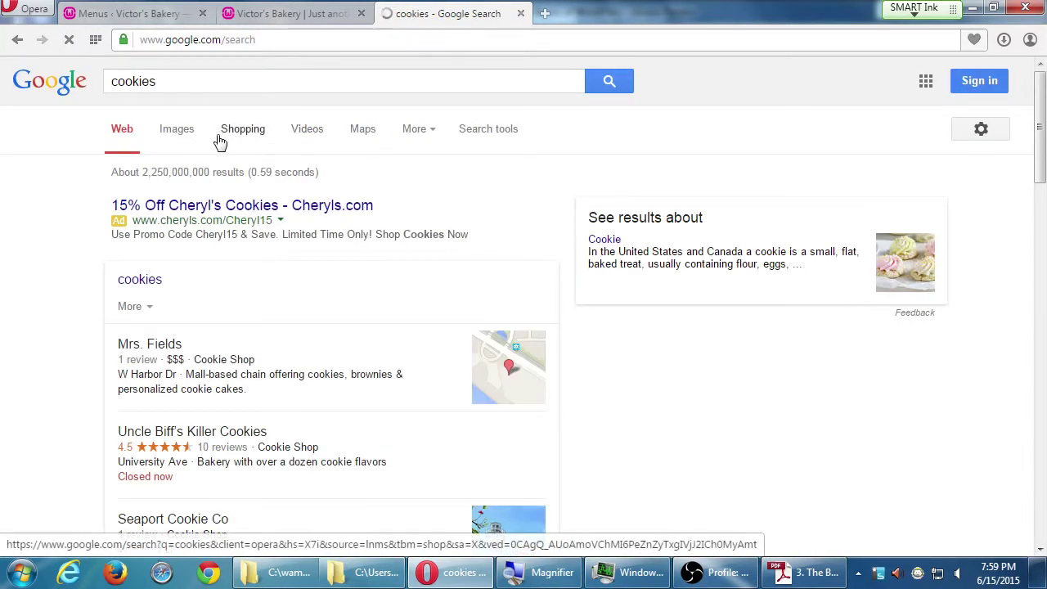
click(175, 137)
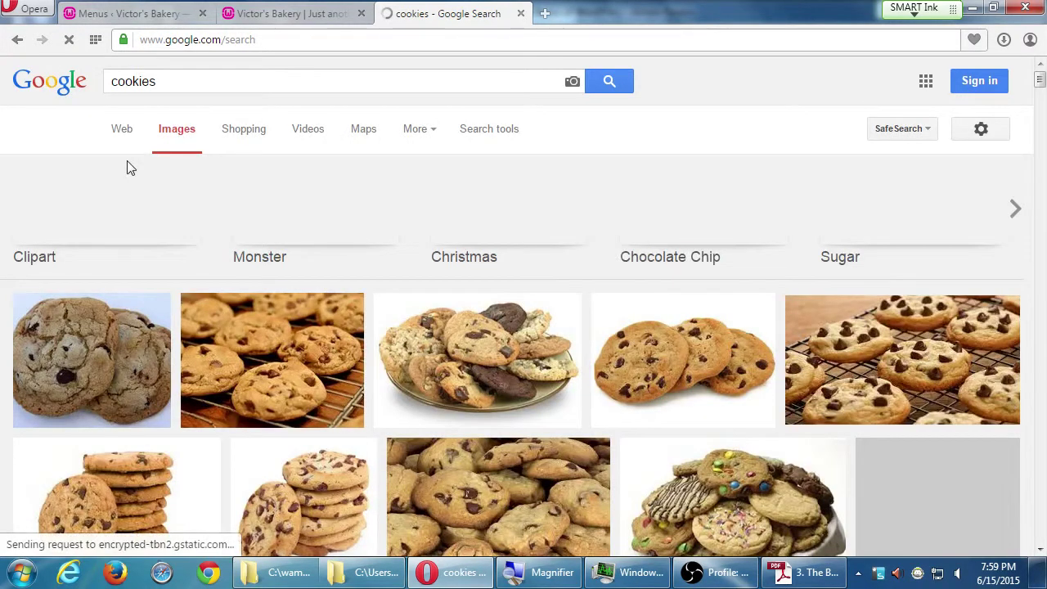
Step: Look through the cookie pictures and image categories in the Google Images results
scroll(391, 397, down, 5)
scroll(386, 388, up, 5)
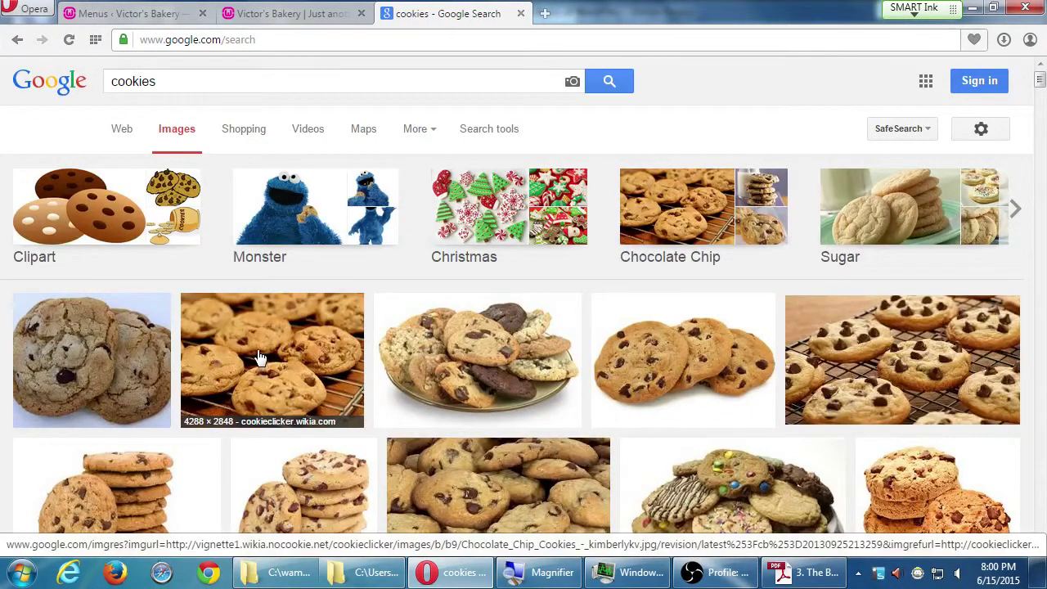
scroll(260, 365, down, 2)
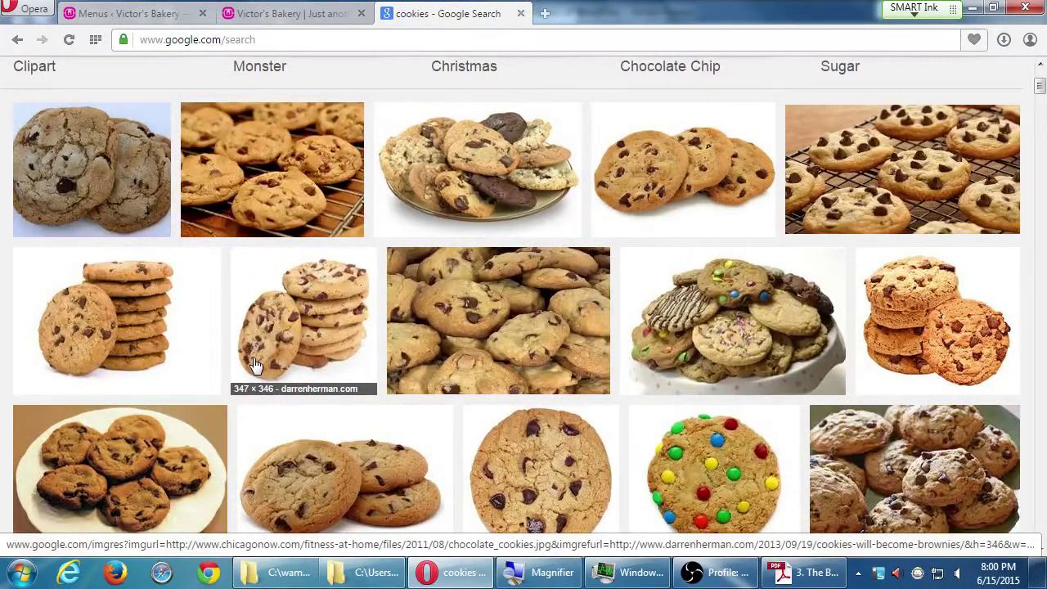
scroll(255, 366, up, 3)
scroll(226, 403, down, 1)
scroll(225, 402, up, 1)
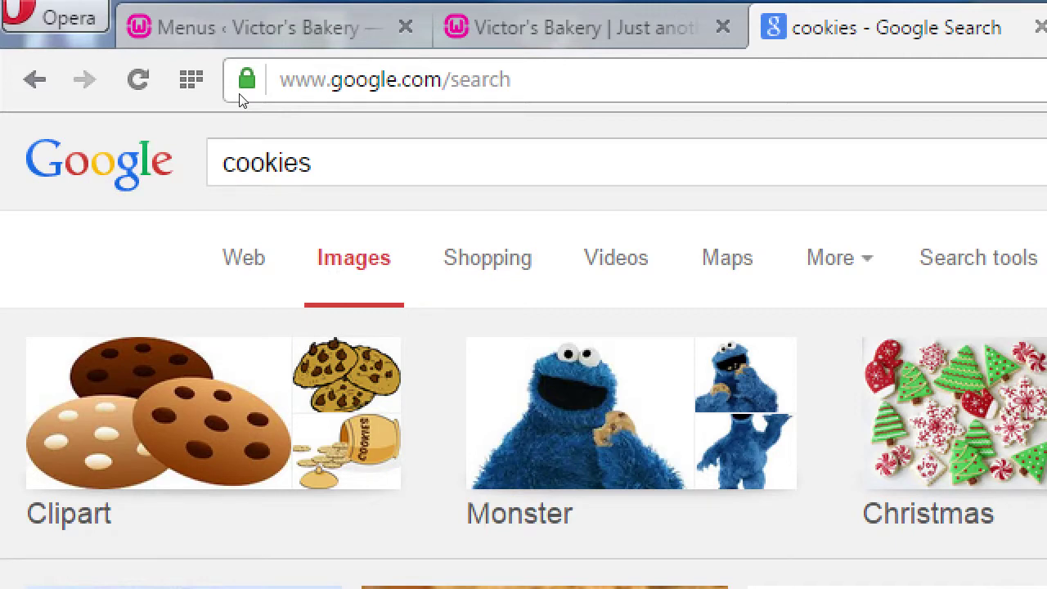
scroll(224, 159, down, 5)
scroll(222, 154, up, 5)
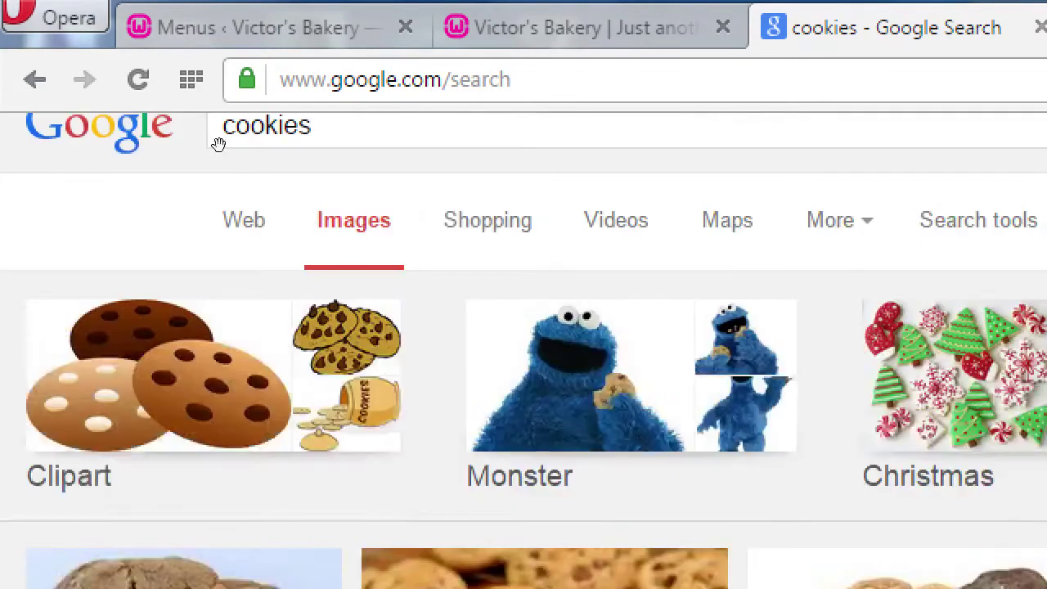
Step: Go to pixabay.com in the tab with the Google image results
click(221, 155)
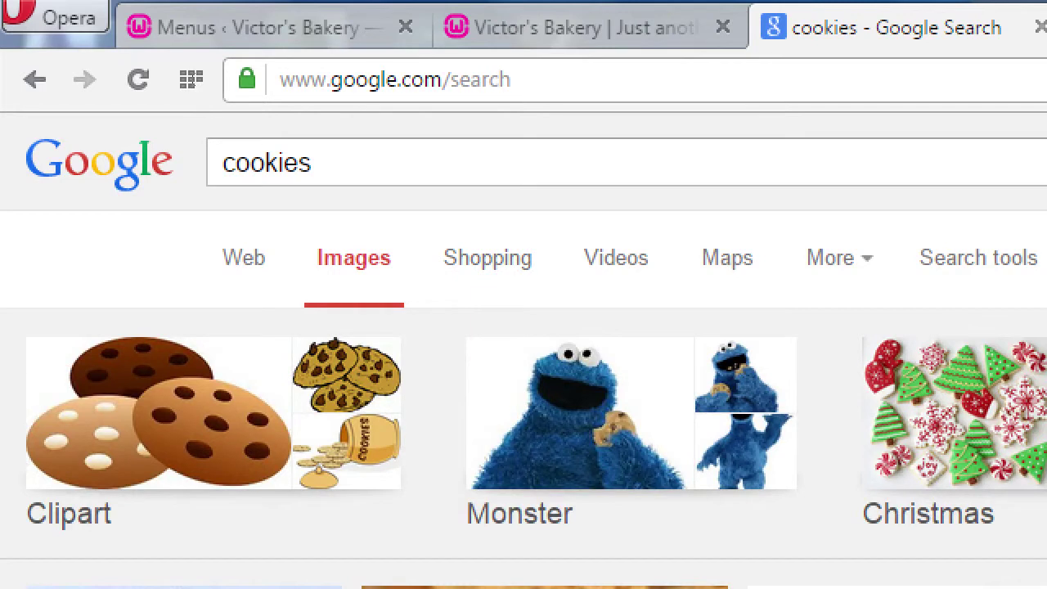
key(ctrl+a)
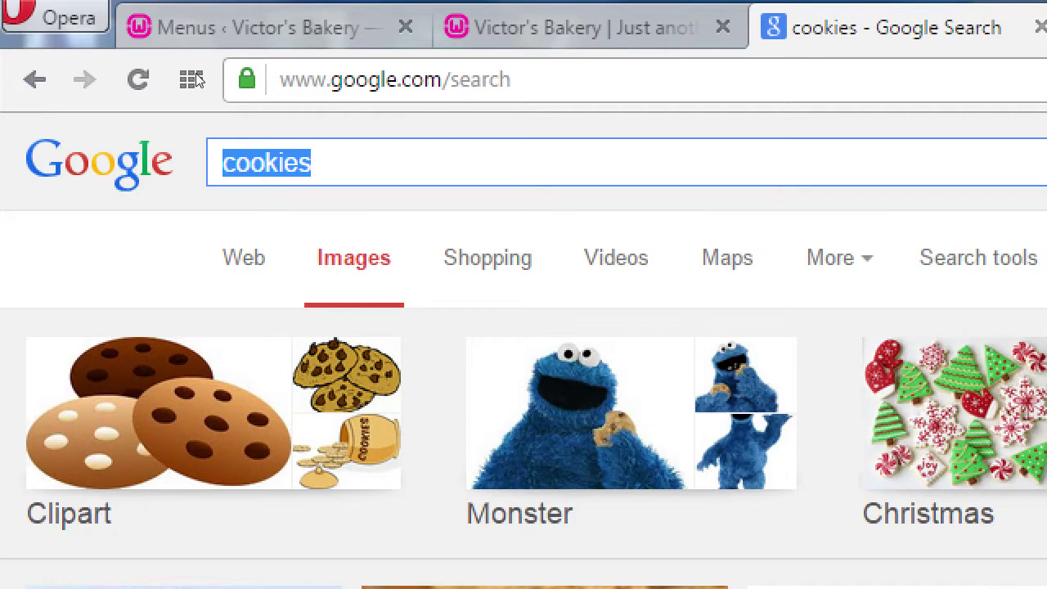
key(ctrl+l)
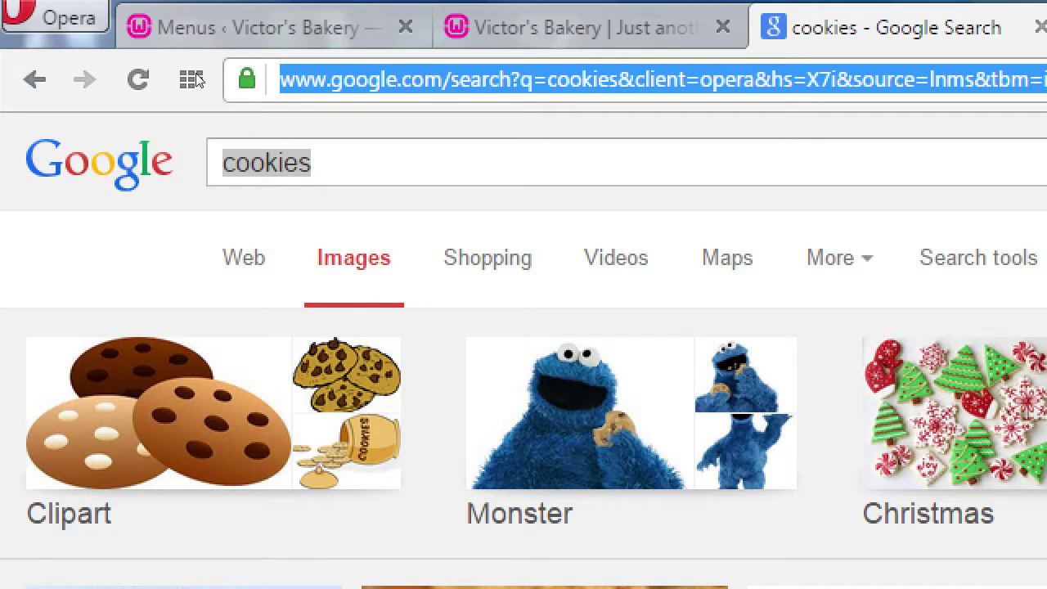
text(pixabay.c)
text(oim)
key(BackSpace)
key(BackSpace)
text(m)
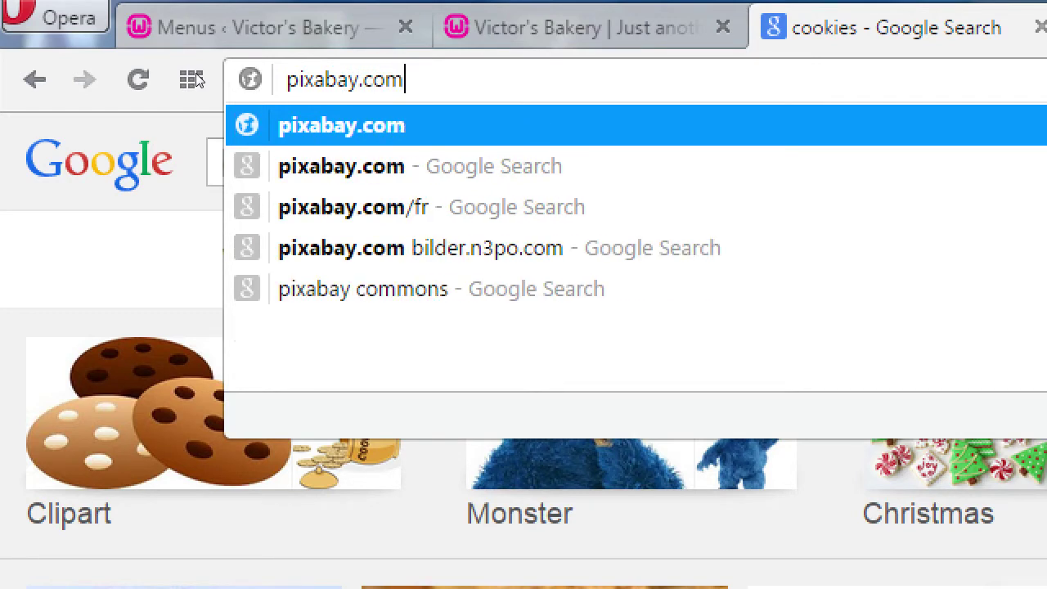
key(Return)
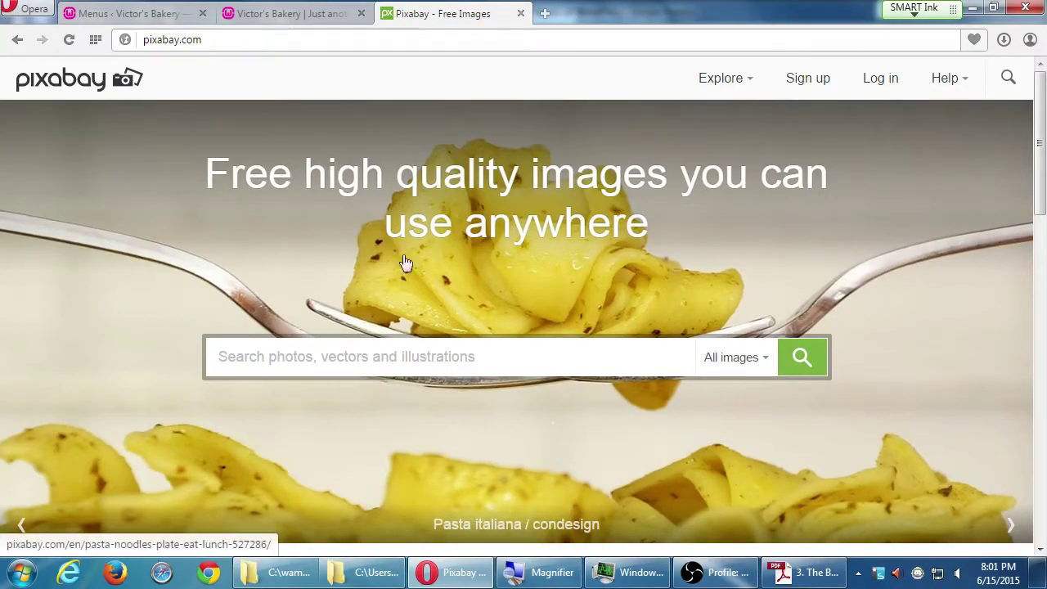
Step: Search Pixabay for "cookies" among all images
click(350, 357)
text(cookies)
key(Return)
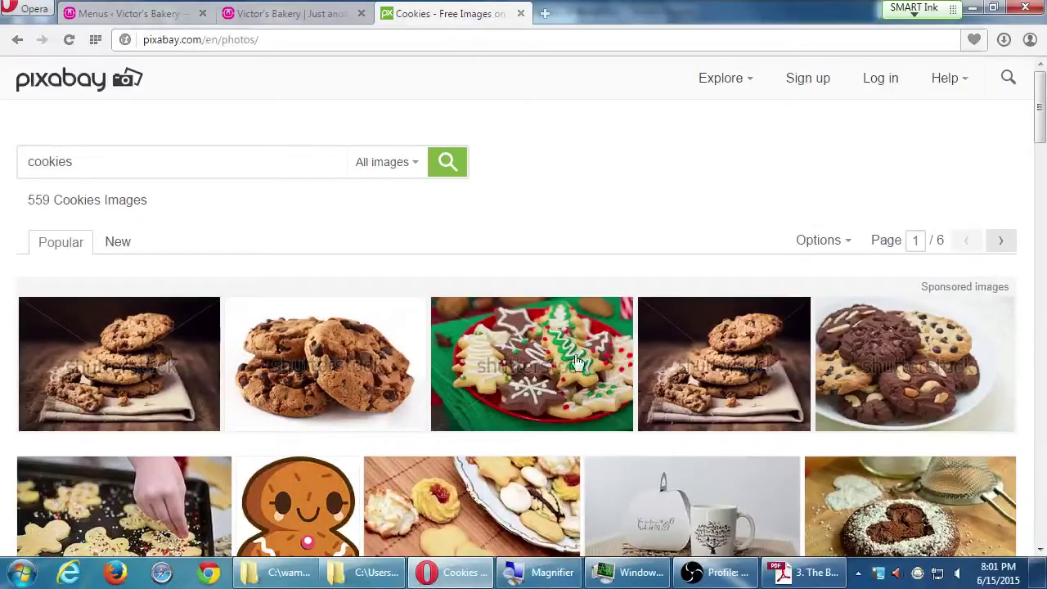
Step: View the Christmas cookies photo and the photo of a man eating a cookie, returning to the search results after each
scroll(544, 374, down, 3)
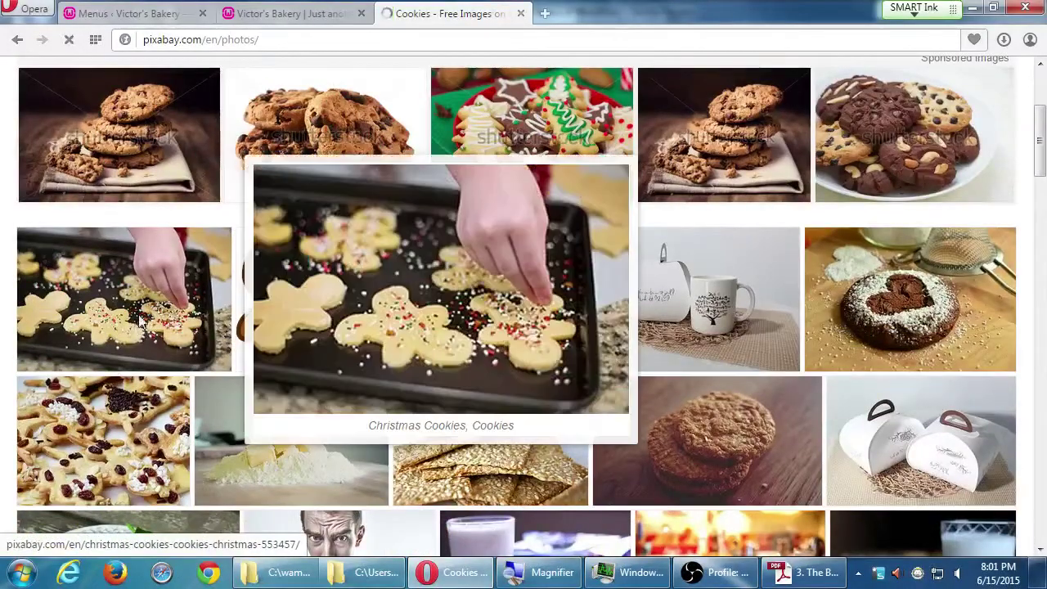
click(141, 324)
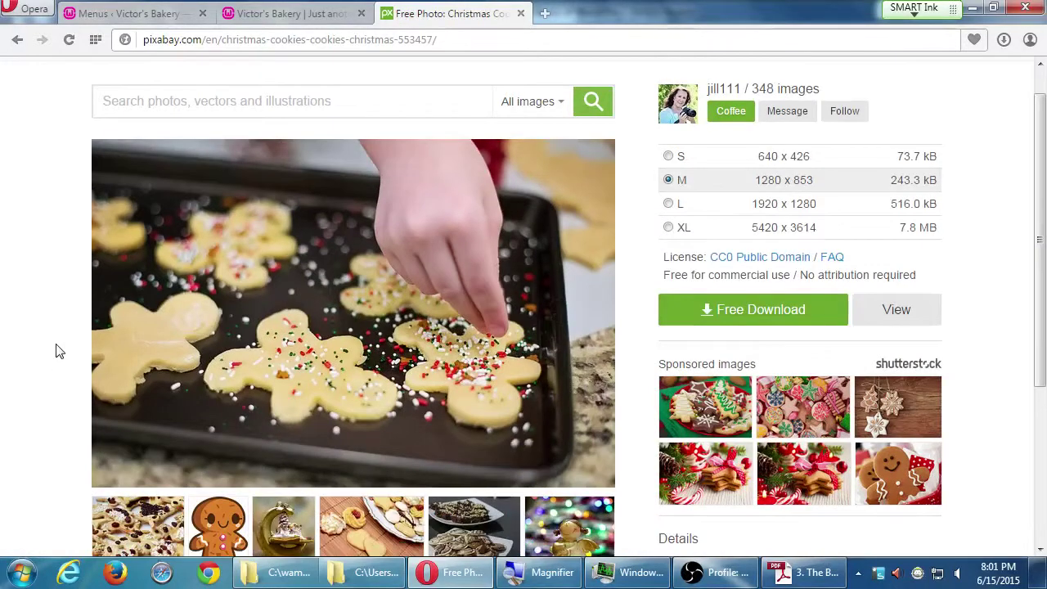
key(alt+Left)
scroll(59, 352, down, 2)
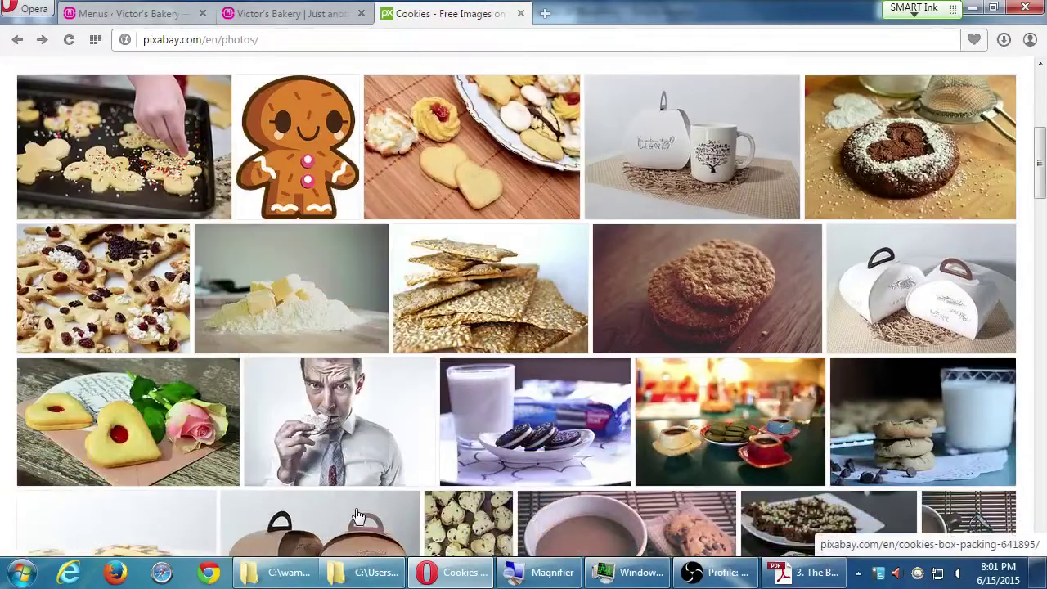
click(301, 425)
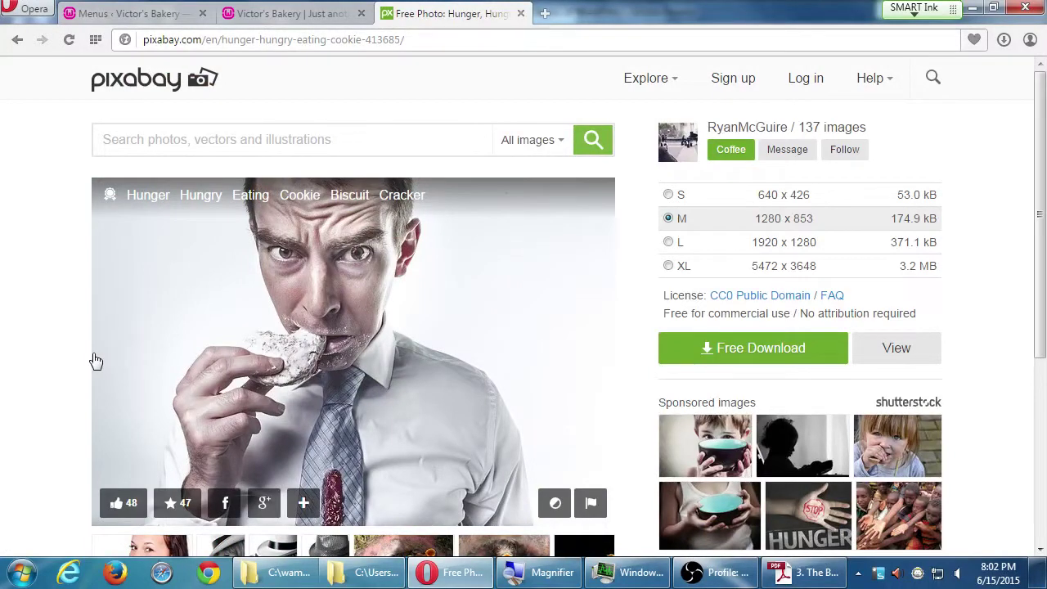
key(alt+Left)
scroll(96, 360, down, 4)
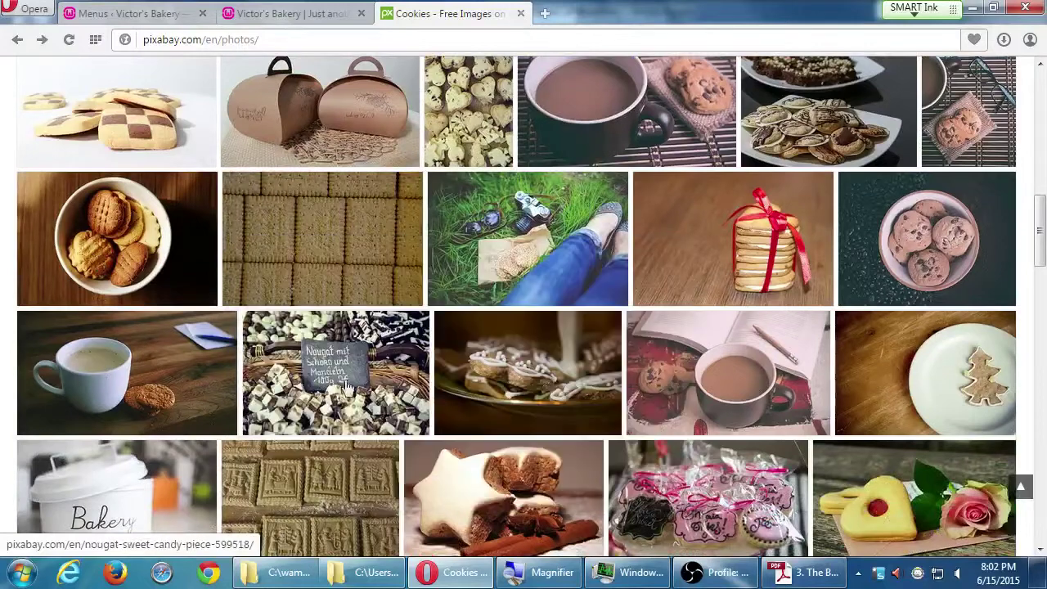
Step: Browse the Pixabay cookie results and open the photo of the brownie with the icing-sugar heart
mouse_move(863, 397)
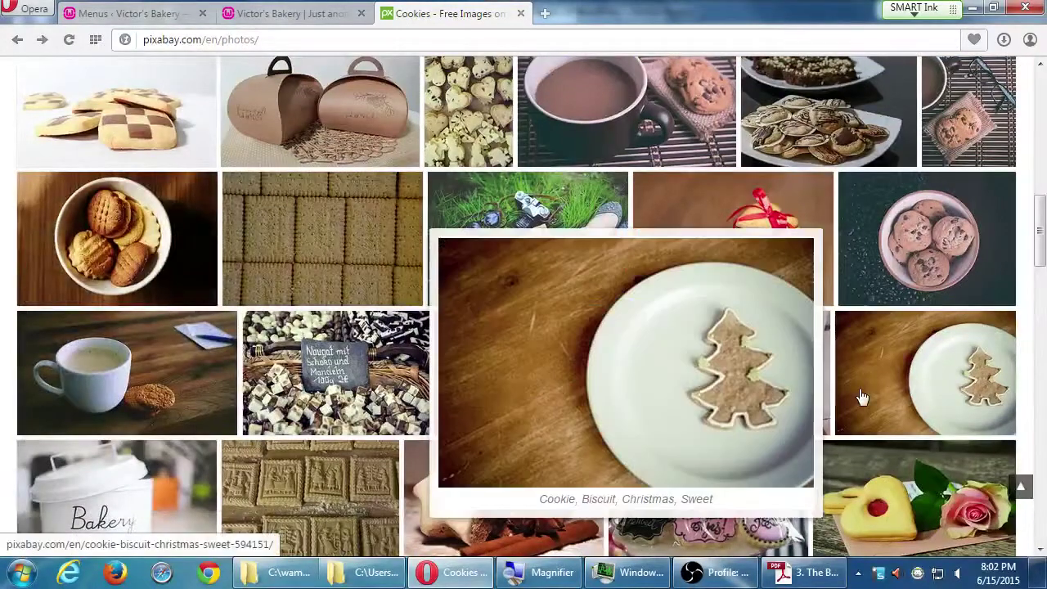
scroll(863, 397, up, 6)
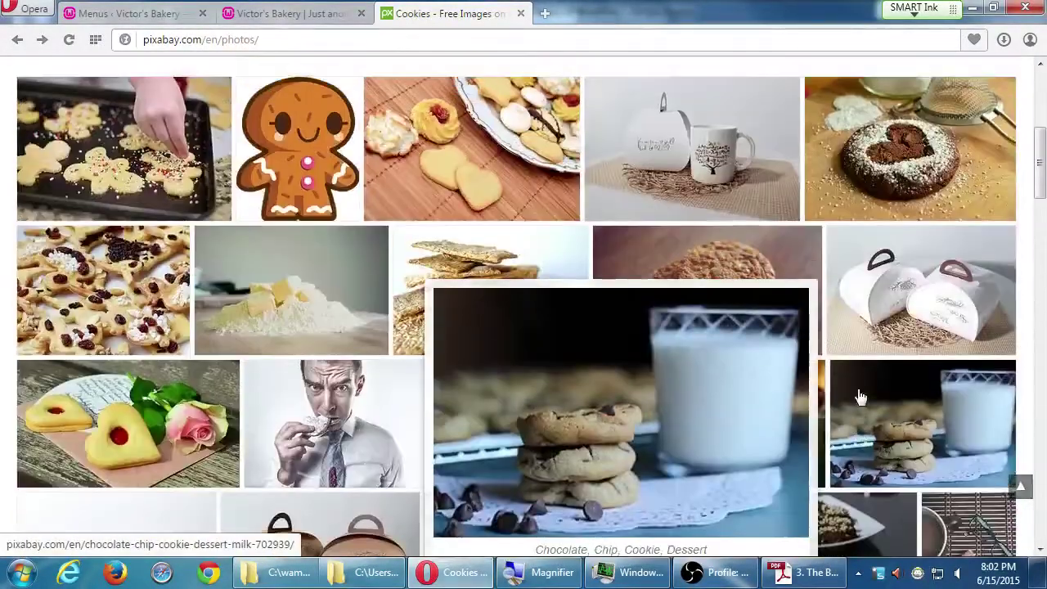
scroll(864, 396, up, 4)
scroll(864, 397, down, 2)
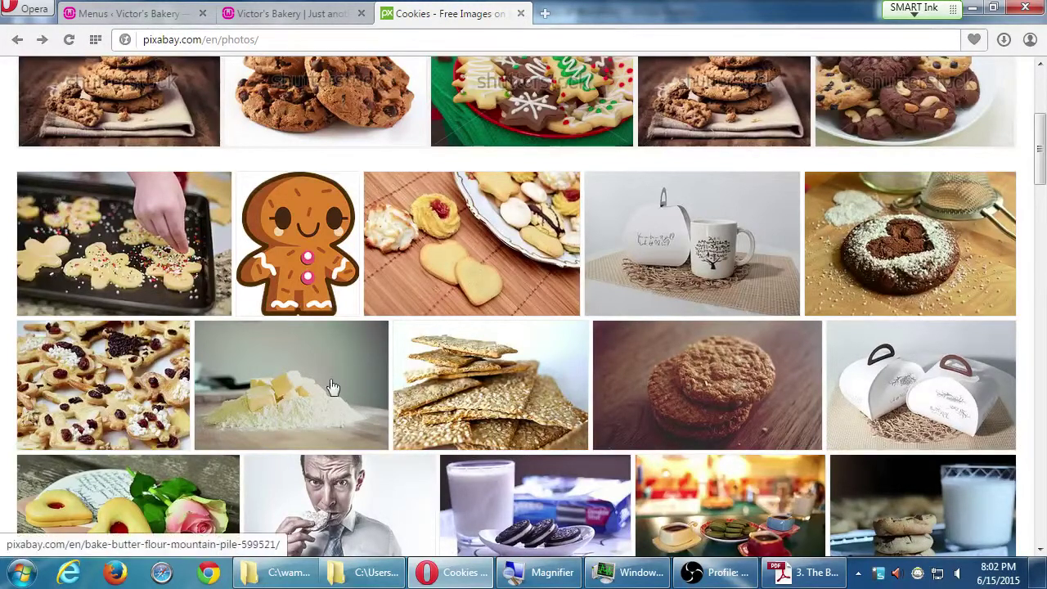
click(868, 259)
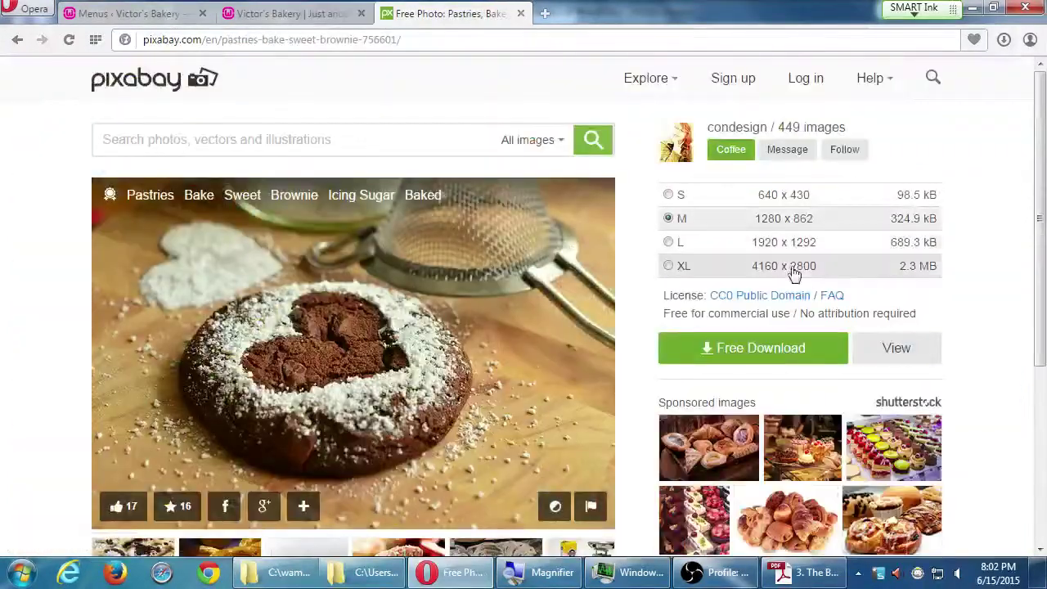
Step: Review the brownie photo's details, sizes and license, and download the M version (1280 x 862), entering the captcha text
scroll(892, 432, down, 3)
scroll(887, 437, down, 1)
scroll(879, 442, up, 4)
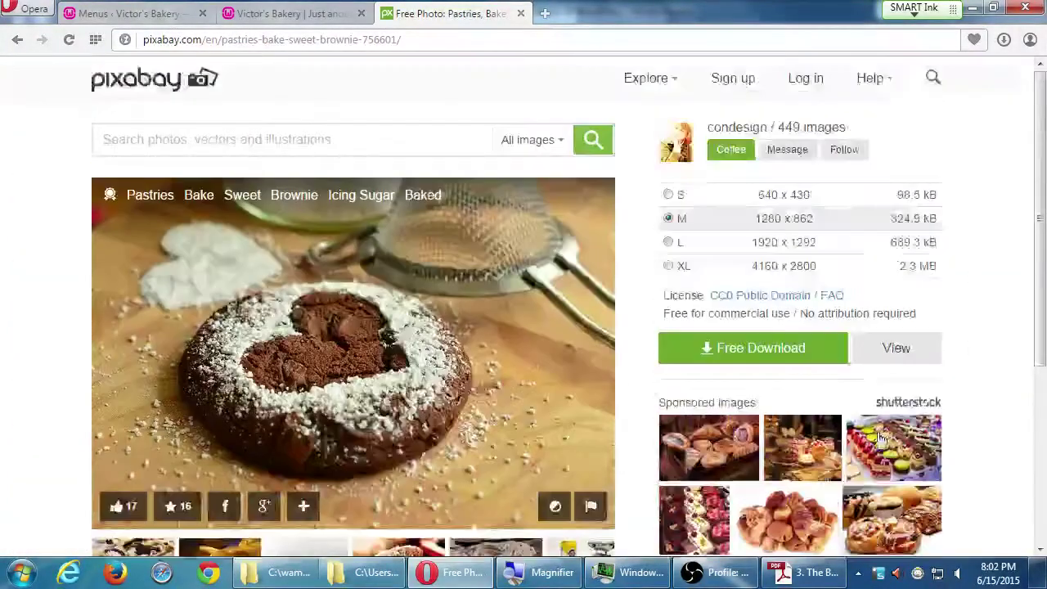
scroll(882, 449, down, 2)
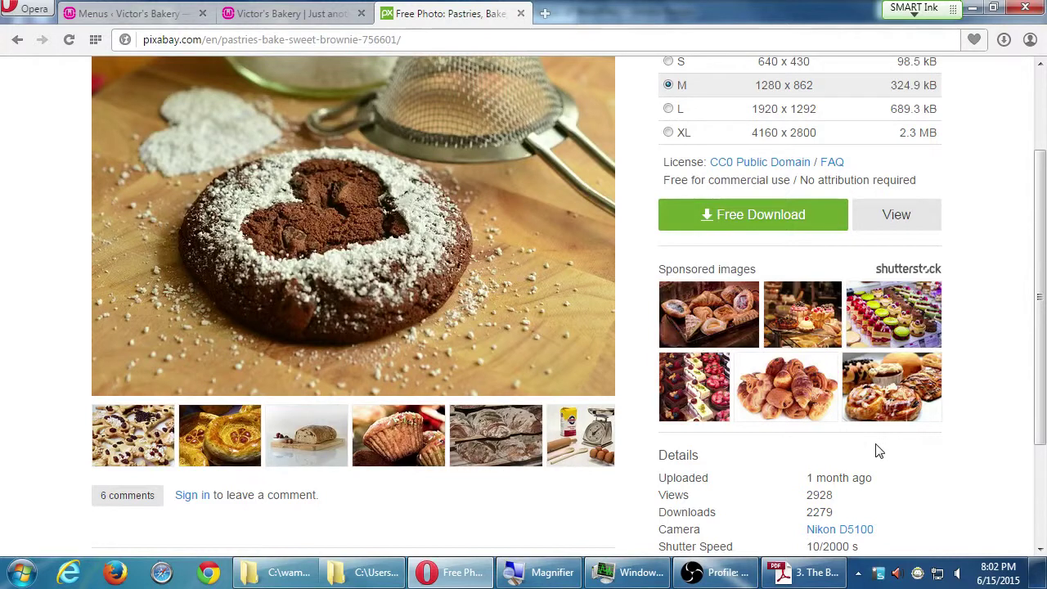
scroll(982, 417, up, 3)
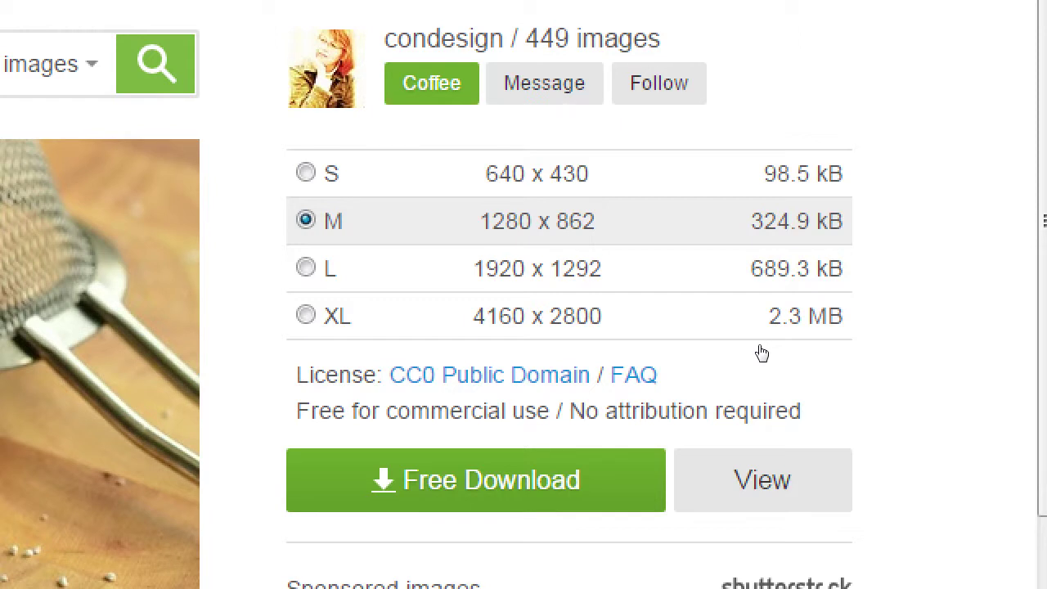
click(475, 480)
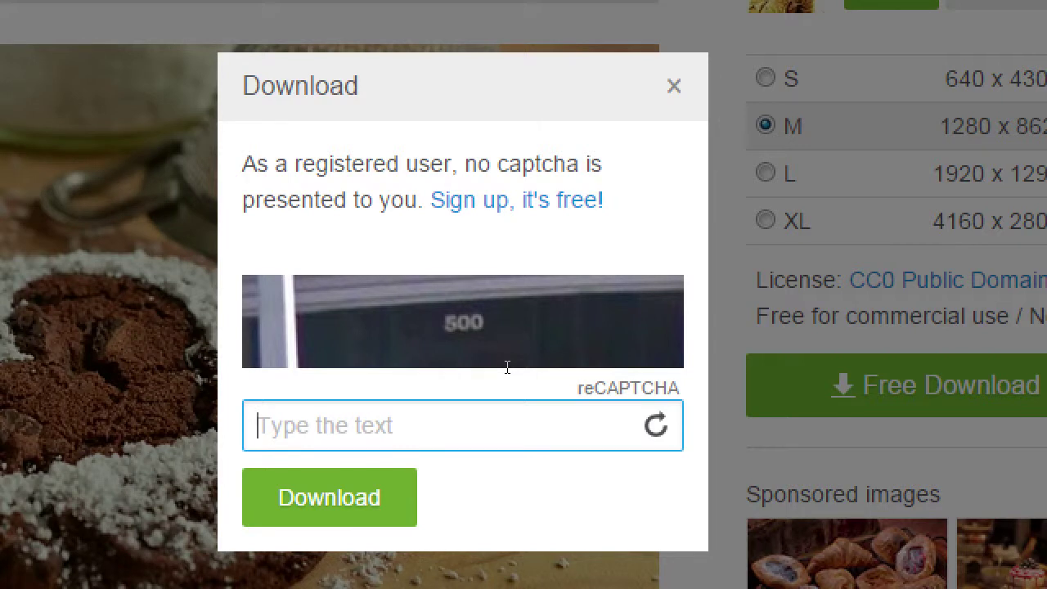
text(500)
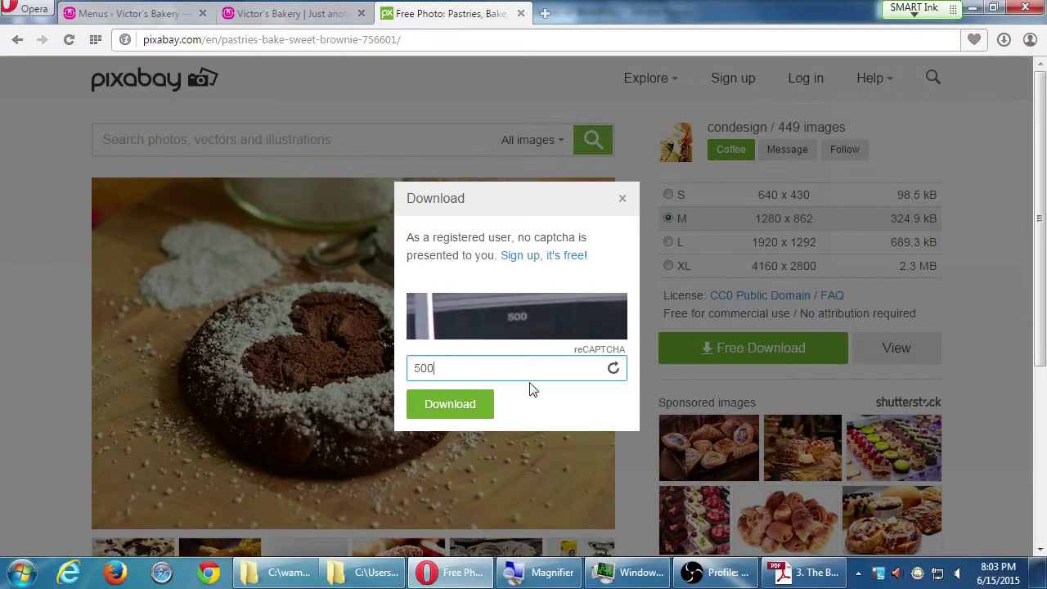
click(468, 409)
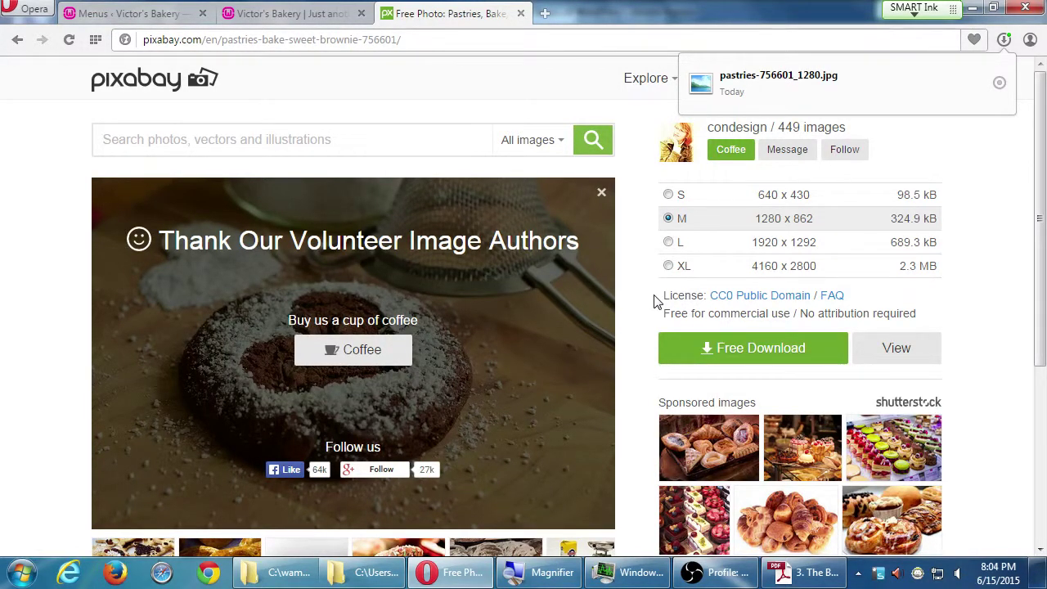
Step: Show the downloaded pastries-756601_1280.jpg in its Downloads folder, and go back to the Pixabay page
click(999, 85)
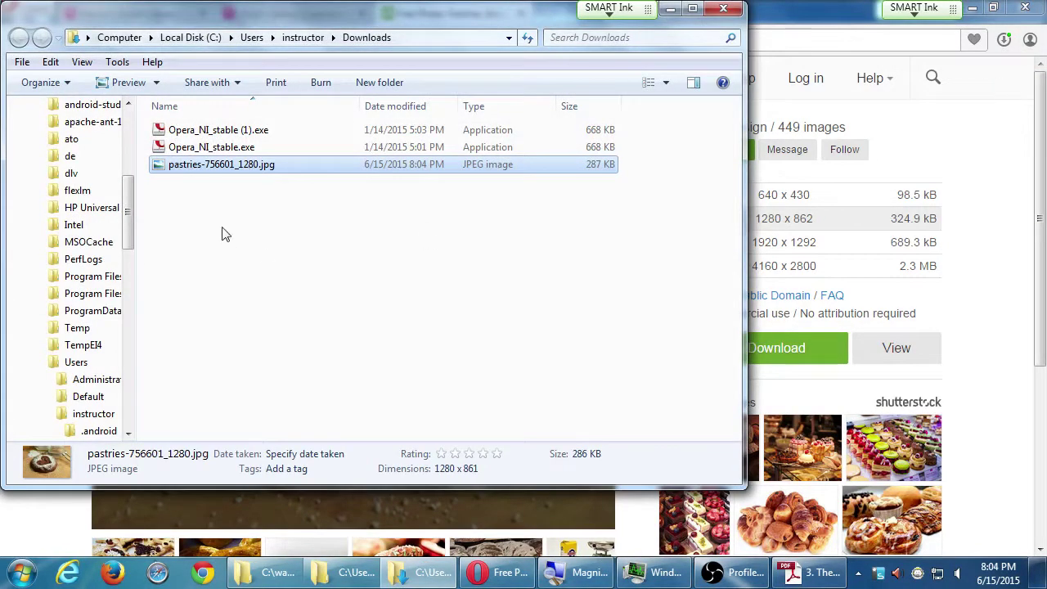
scroll(131, 135, up, 6)
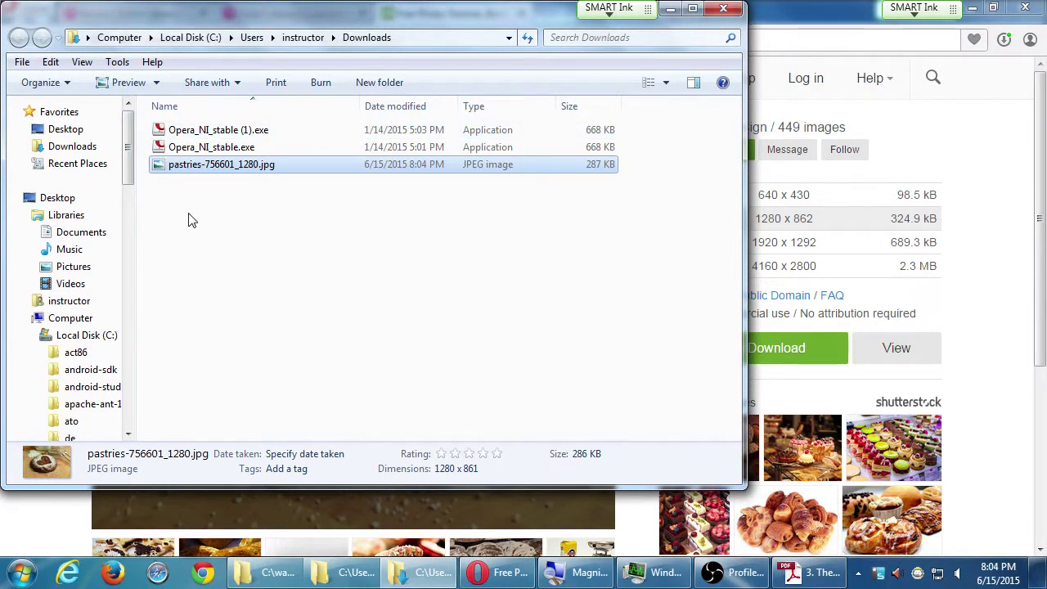
click(776, 8)
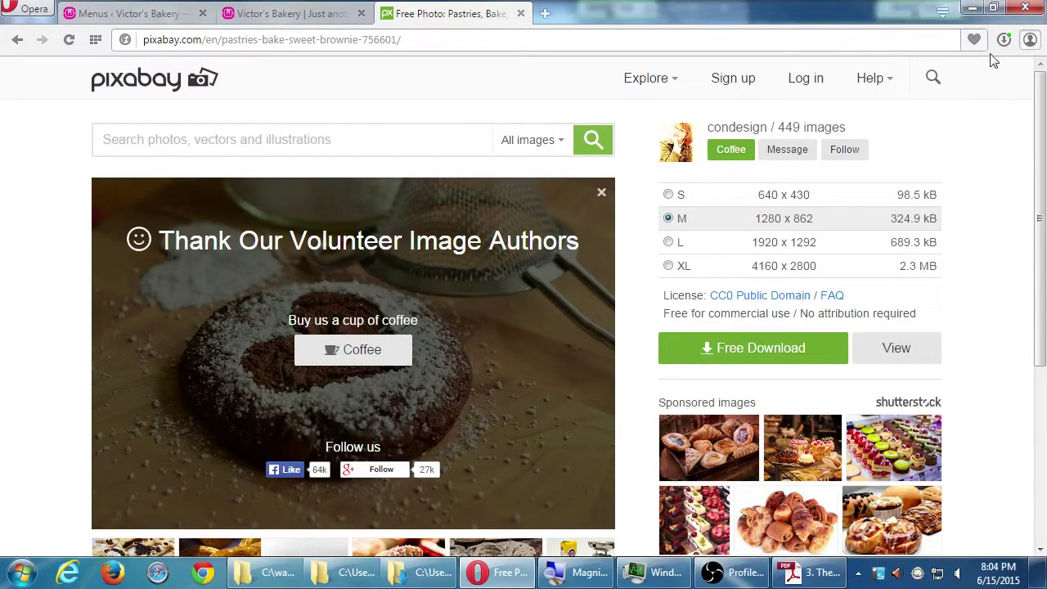
Step: Check the browser's downloads list, view the downloaded pastries image, and return to the Pixabay page
click(1030, 39)
click(1002, 41)
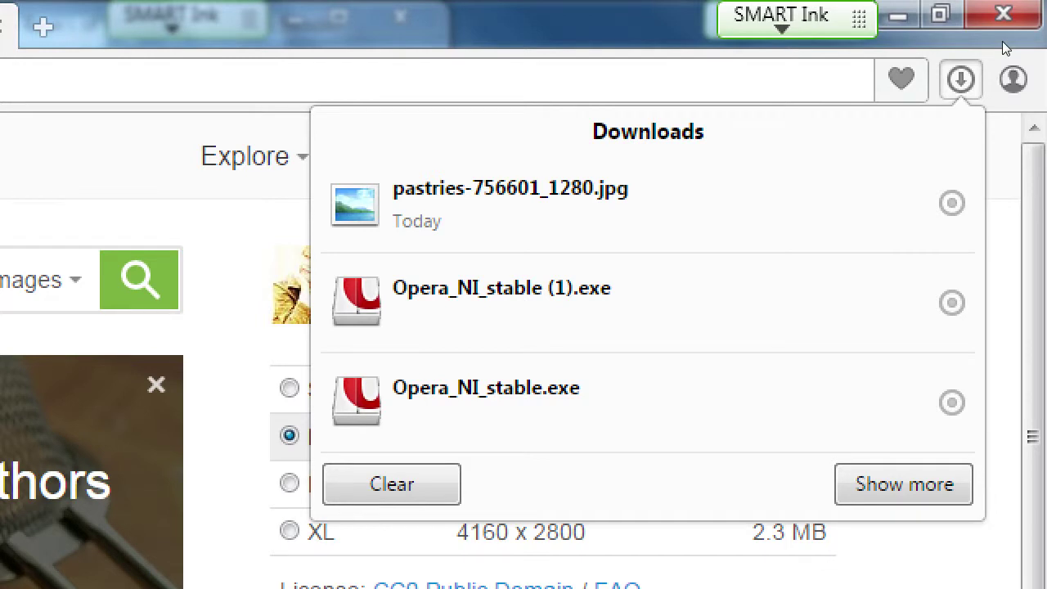
key(Escape)
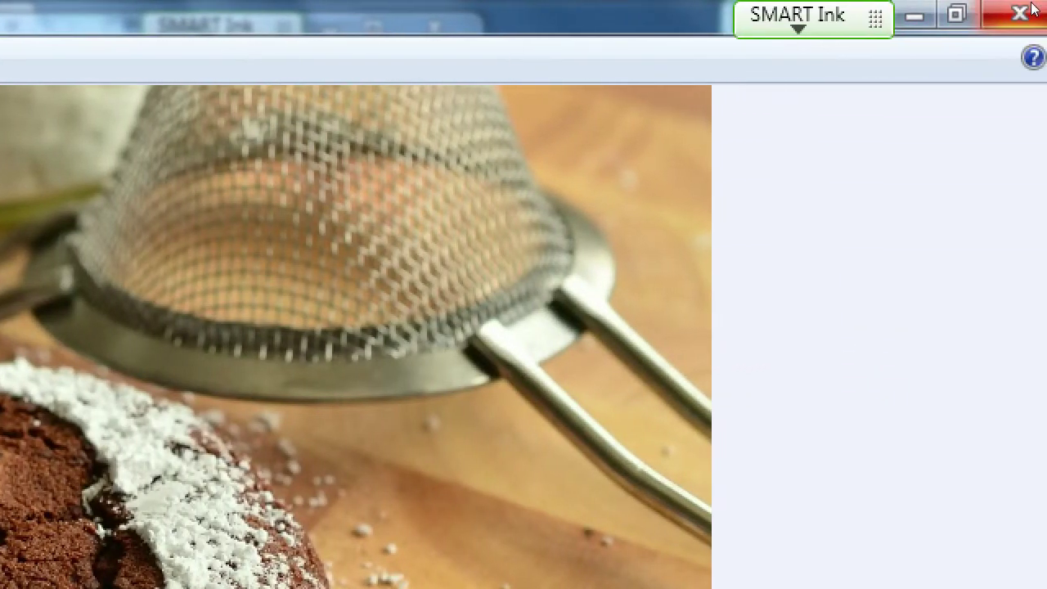
click(1046, 13)
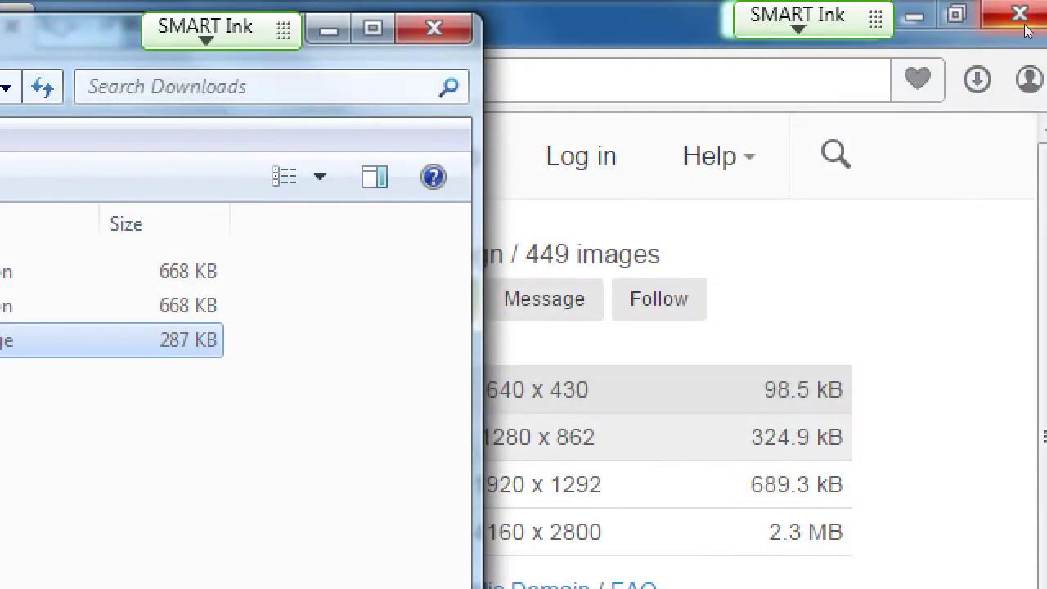
click(865, 26)
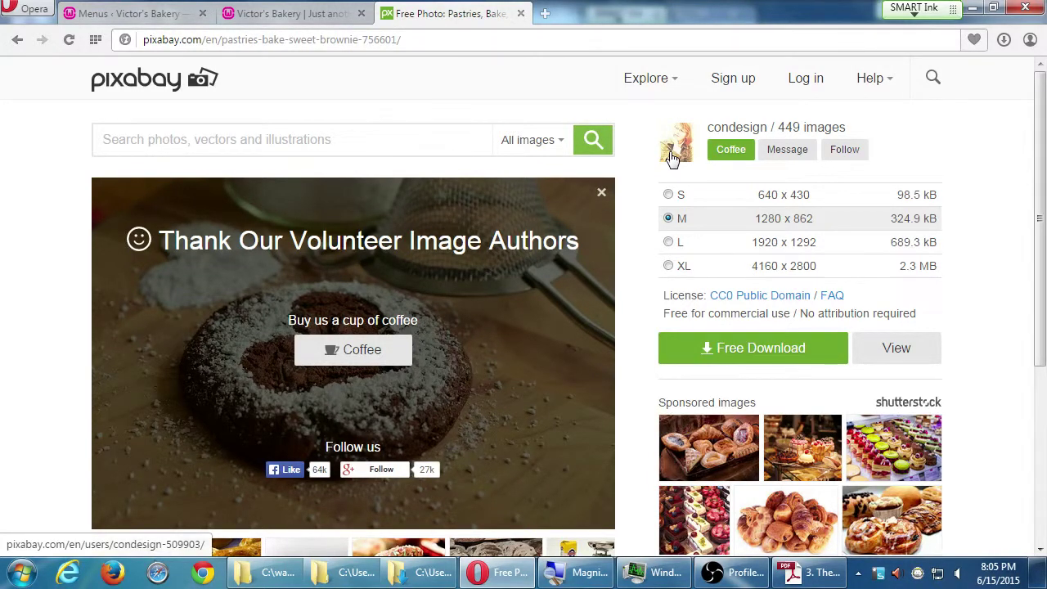
Step: Go to wikimedia.org in a new browser tab
key(ctrl+t)
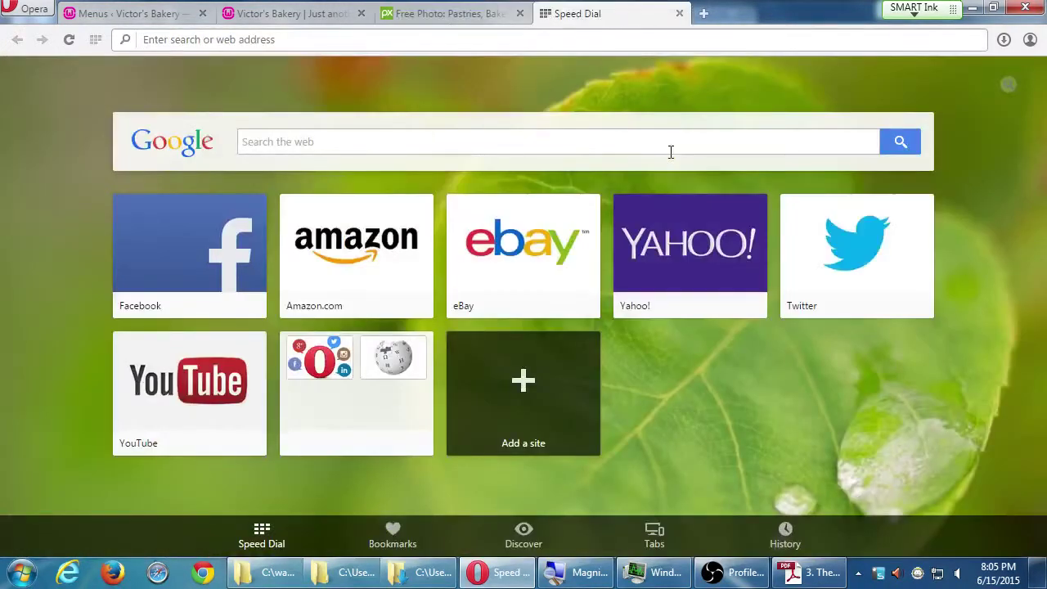
text(wi)
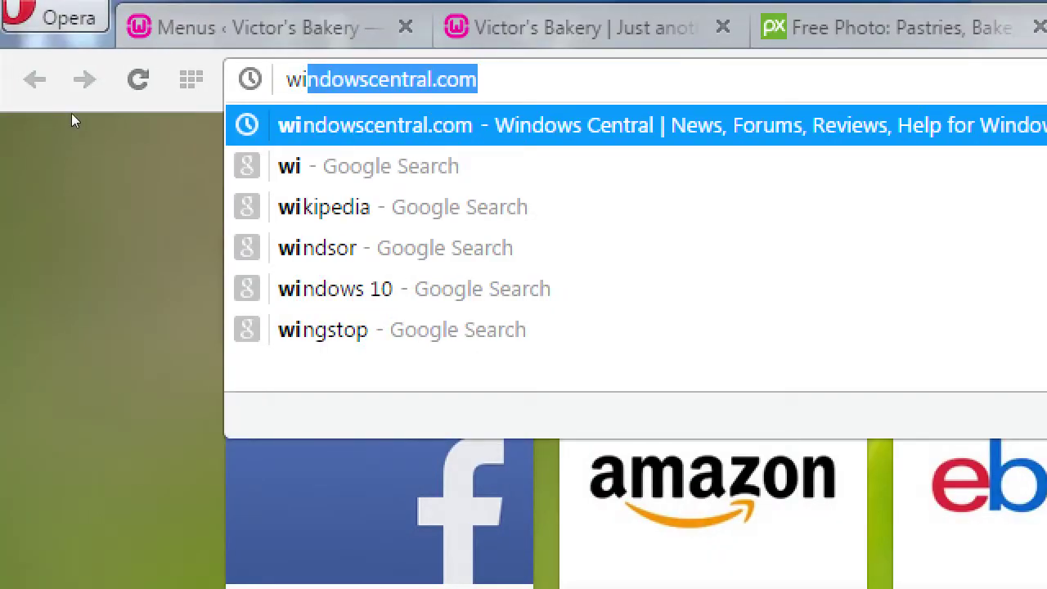
key(BackSpace)
key(BackSpace)
key(BackSpace)
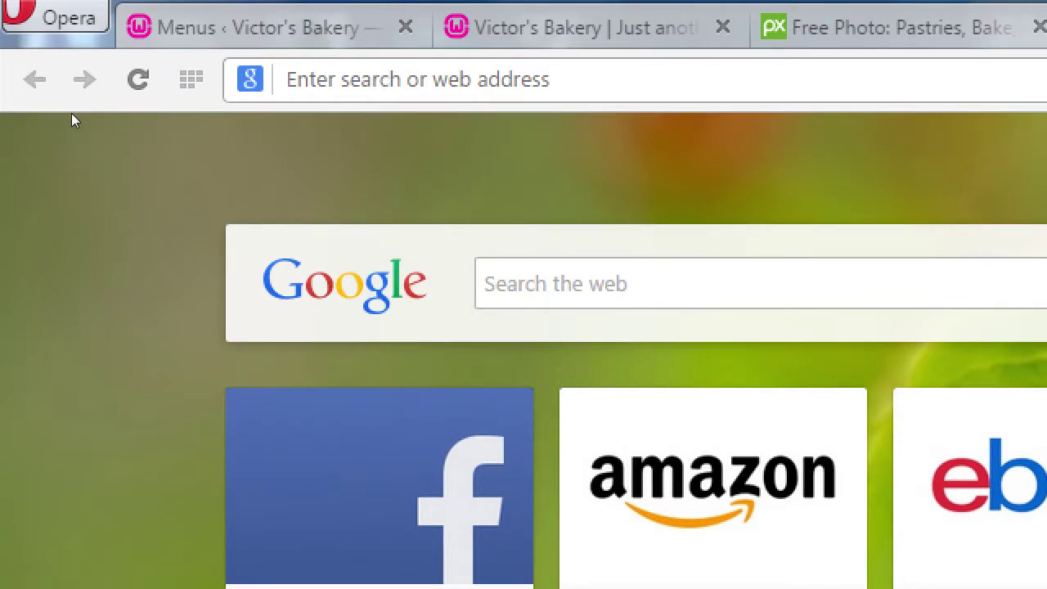
text(wikimedia.org)
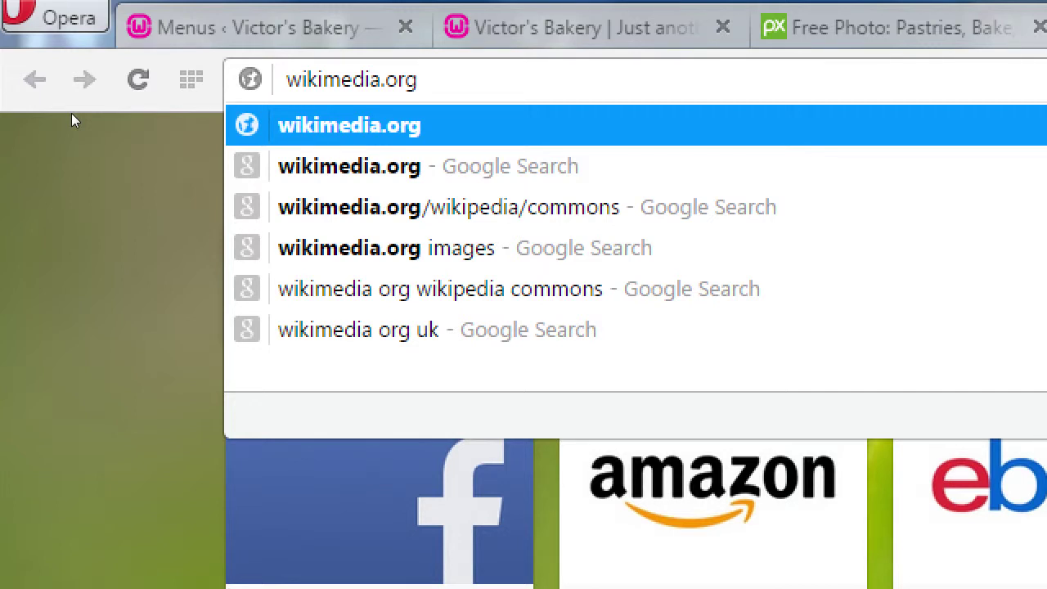
key(Return)
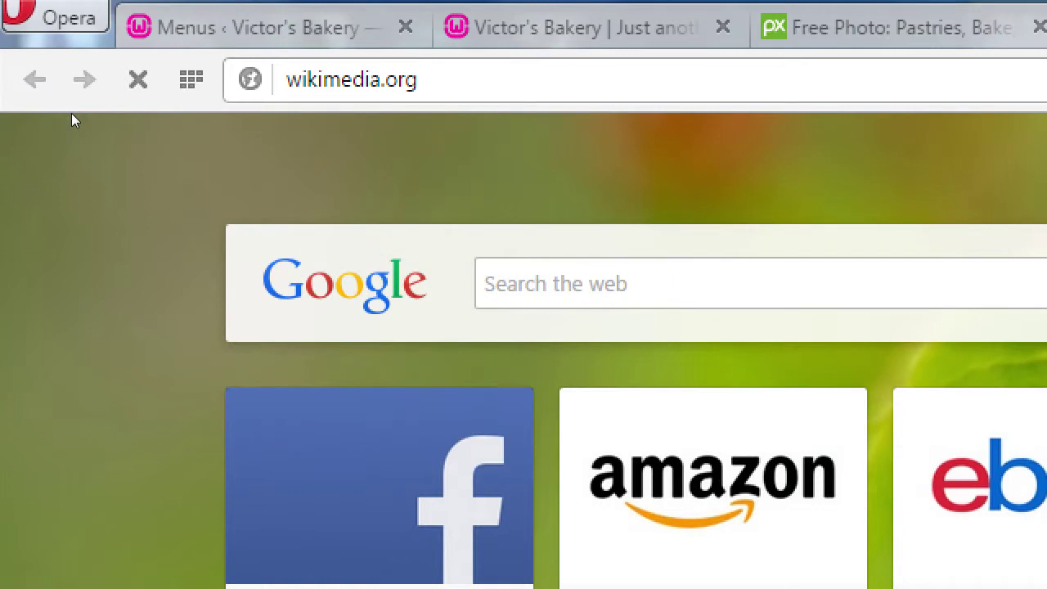